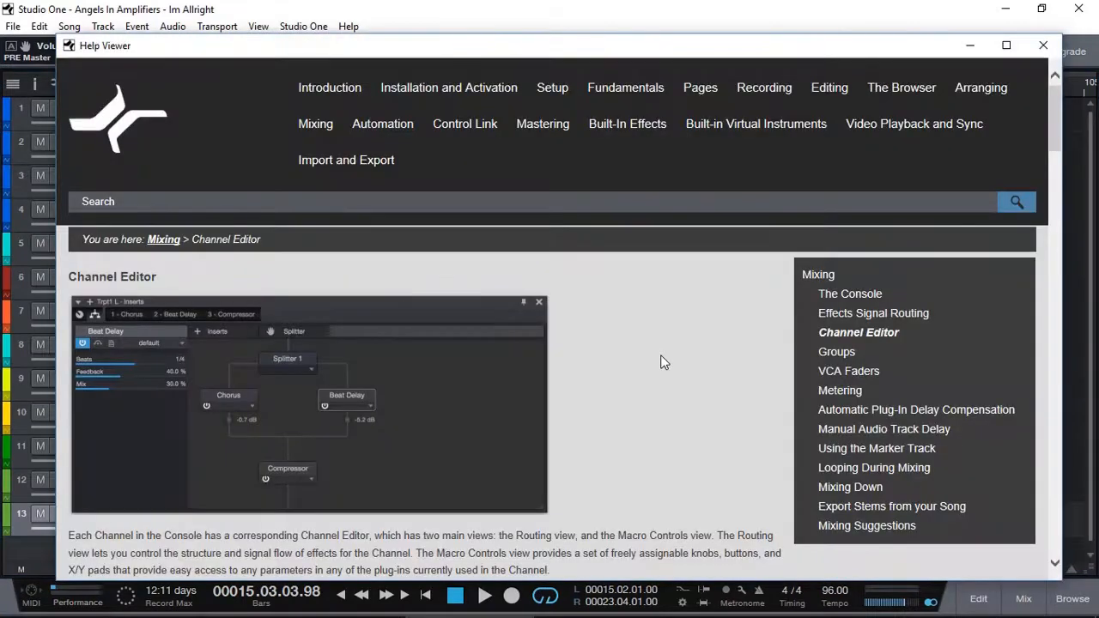
Read through the Channel Editor help page, including its Macro Controls, Routing View and Splitting Signals sections.
{"action": "scroll", "coordinate": [442, 232], "scroll_direction": "down", "scroll_amount": 2}
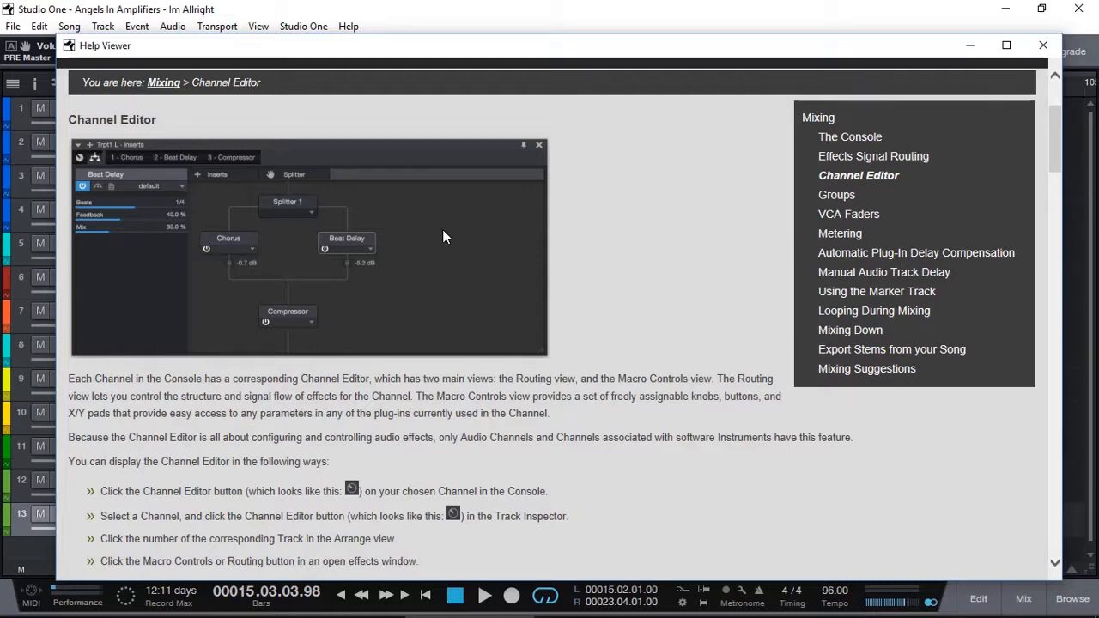
{"action": "scroll", "coordinate": [615, 322], "scroll_direction": "down", "scroll_amount": 12}
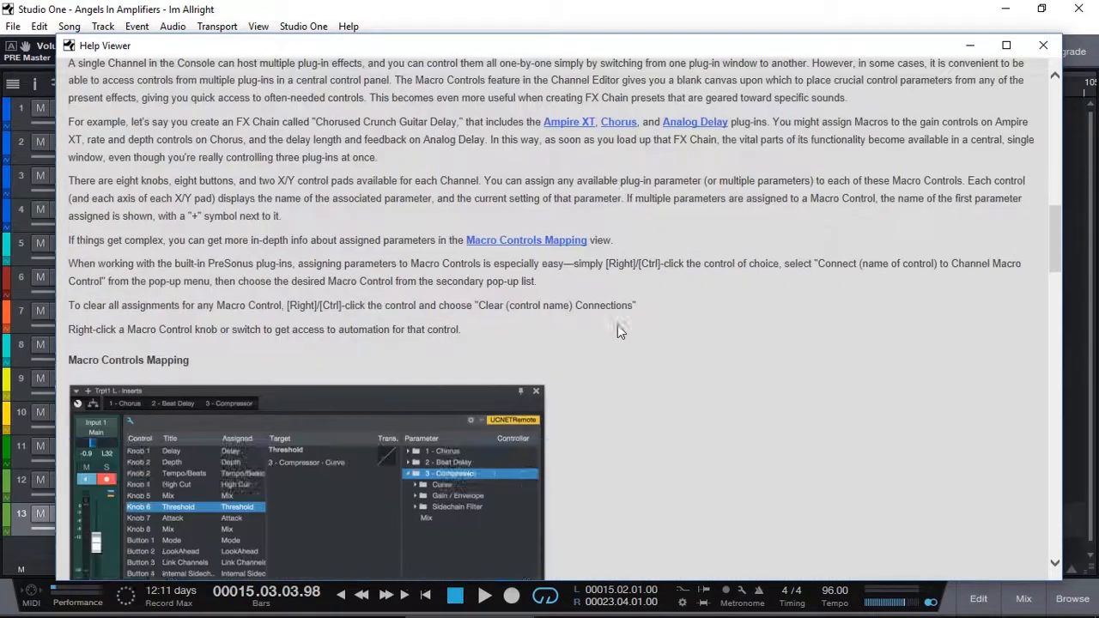
{"action": "scroll", "coordinate": [618, 325], "scroll_direction": "down", "scroll_amount": 14}
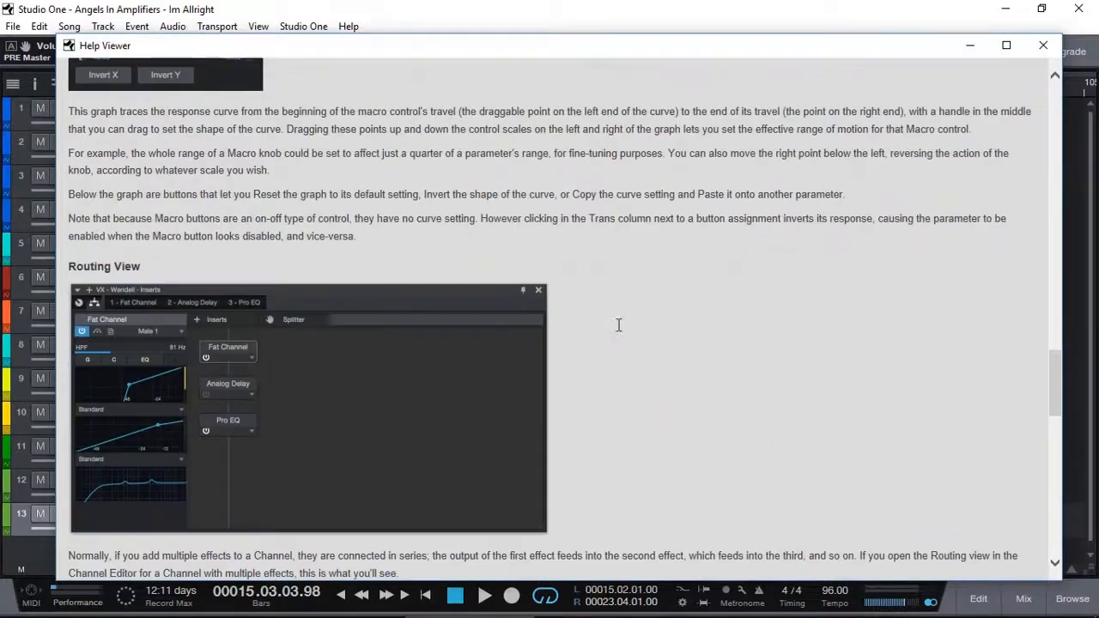
{"action": "scroll", "coordinate": [617, 324], "scroll_direction": "down", "scroll_amount": 12}
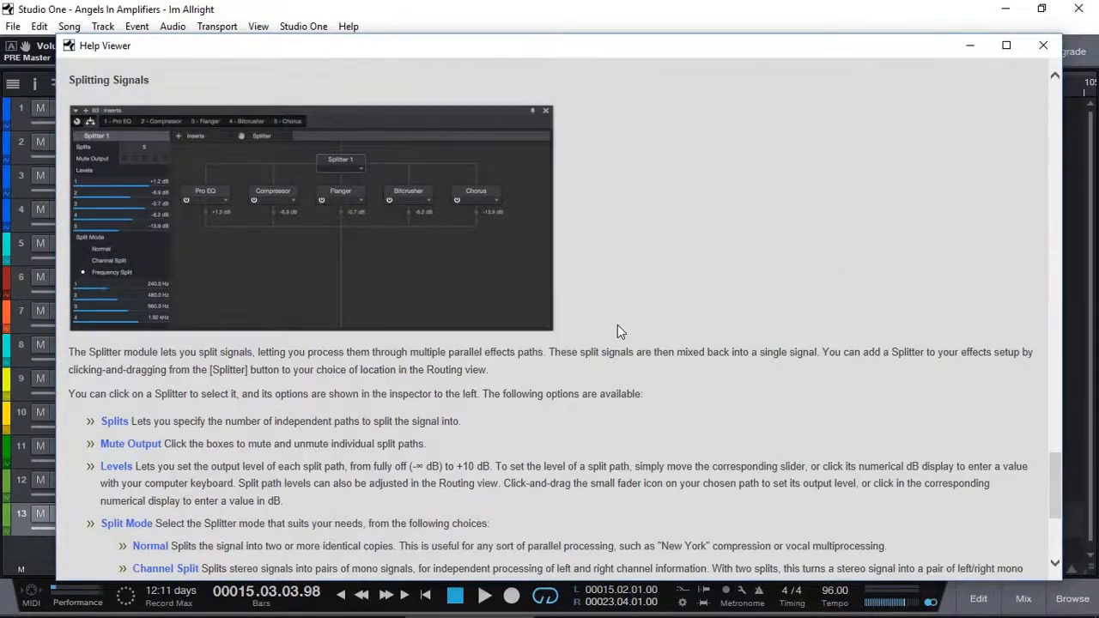
{"action": "scroll", "coordinate": [617, 325], "scroll_direction": "down", "scroll_amount": 3}
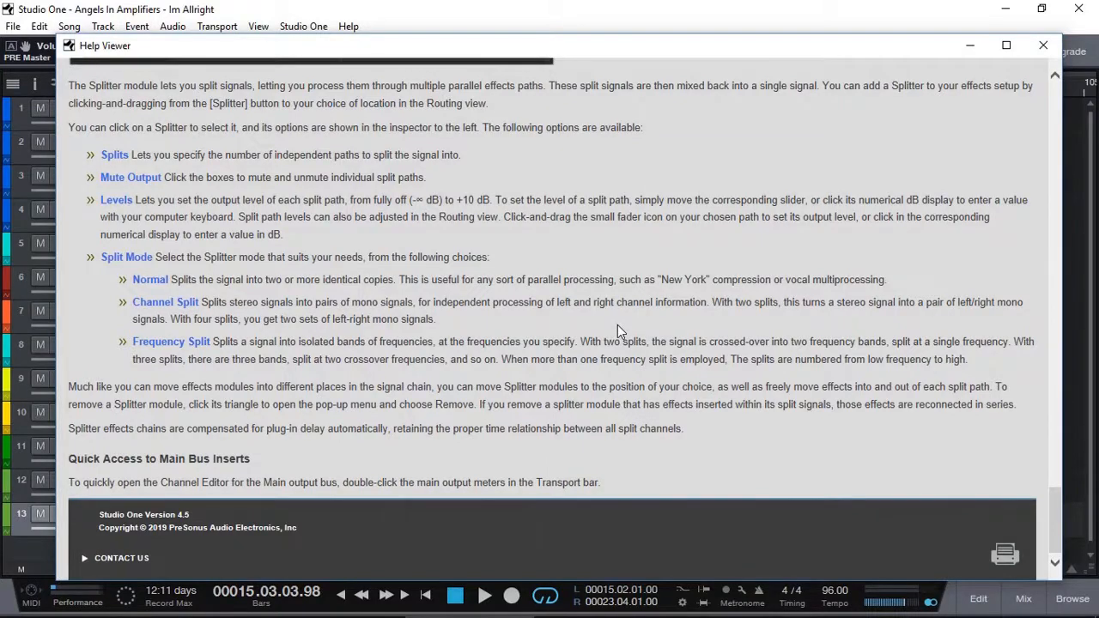
{"action": "scroll", "coordinate": [617, 326], "scroll_direction": "up", "scroll_amount": 20}
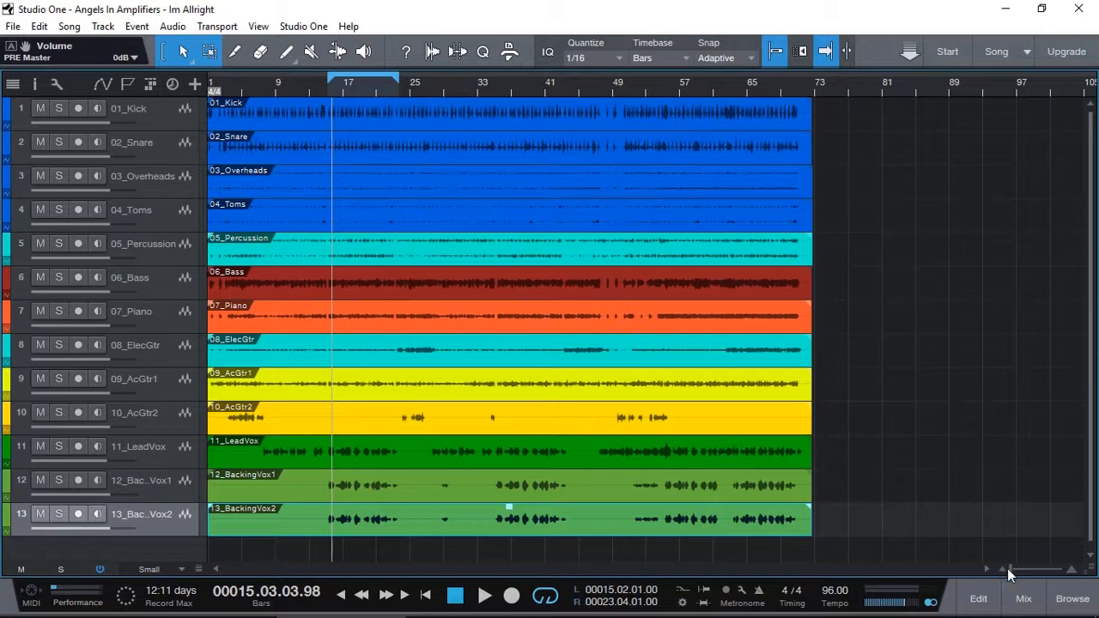
Look over all the song's channels in the mix console, including its expanded view, and close the console.
{"action": "left_click", "coordinate": [1024, 599]}
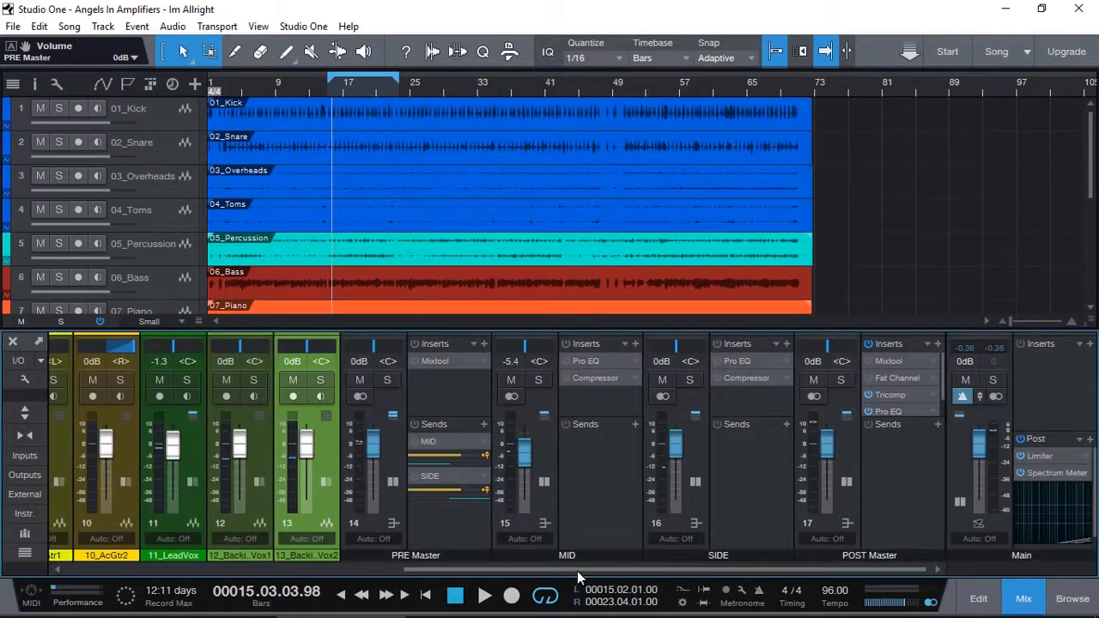
{"action": "left_click_drag", "start_coordinate": [578, 571], "coordinate": [191, 584]}
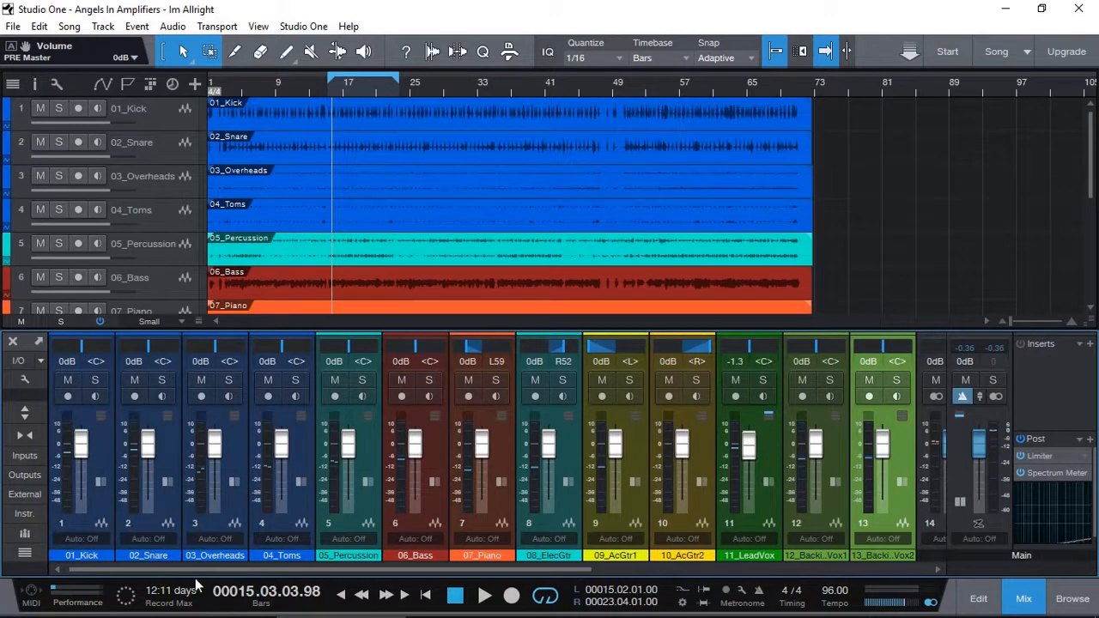
{"action": "left_click", "coordinate": [25, 413]}
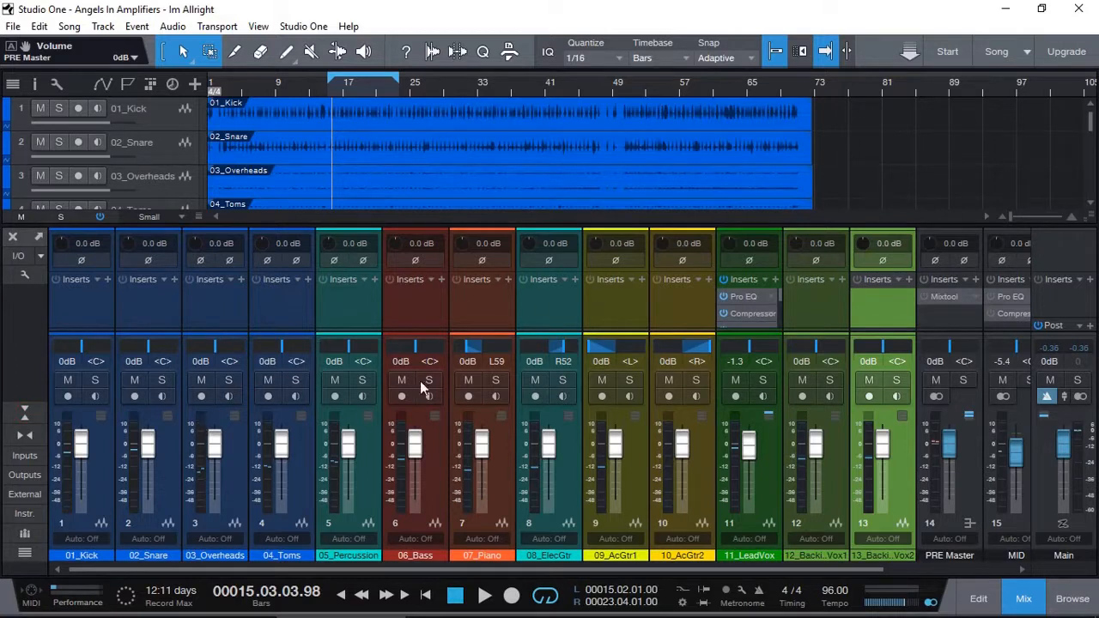
{"action": "left_click", "coordinate": [24, 415]}
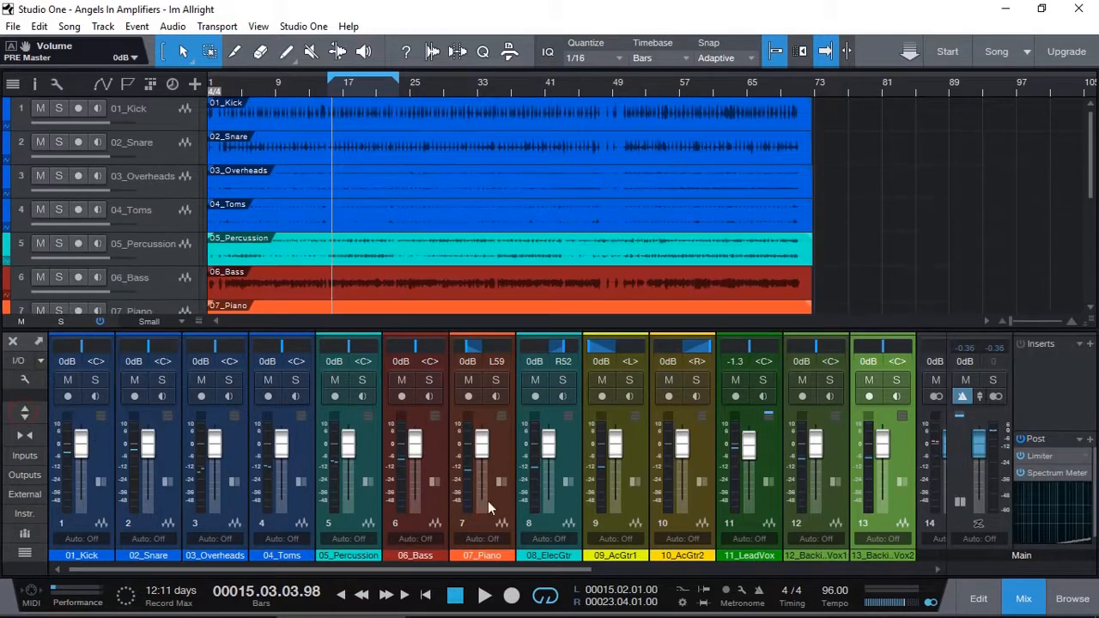
{"action": "mouse_move", "coordinate": [512, 570]}
{"action": "left_mouse_down"}
{"action": "mouse_move", "coordinate": [810, 567]}
{"action": "mouse_move", "coordinate": [513, 567]}
{"action": "left_mouse_up"}
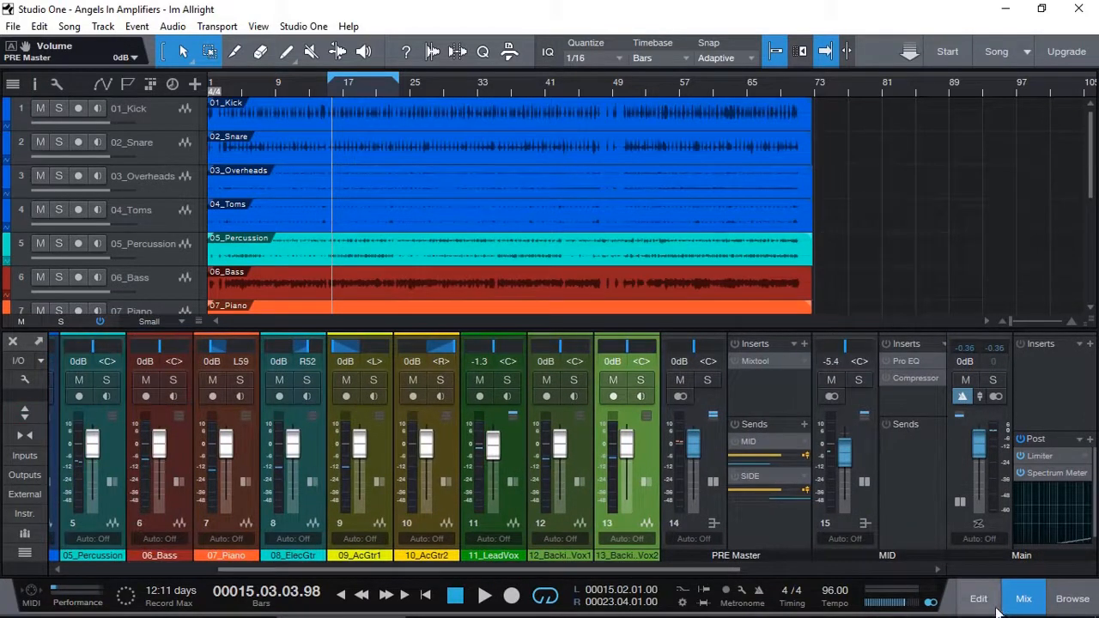
{"action": "left_click", "coordinate": [1023, 599]}
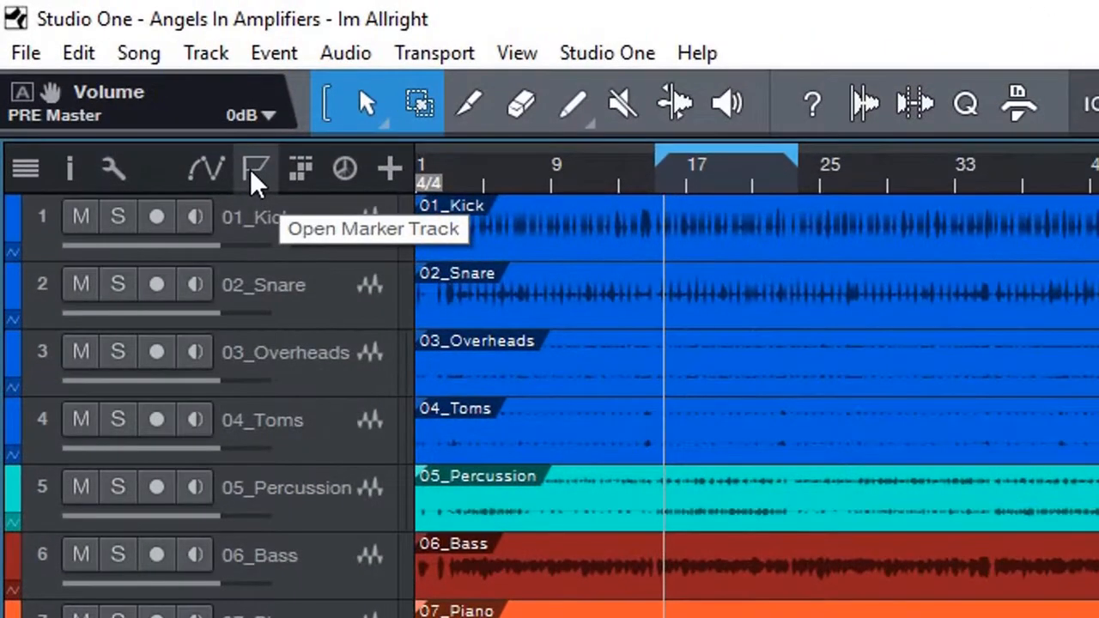
Show the marker track and open the Export Mixdown settings for the song.
{"action": "left_click", "coordinate": [126, 84]}
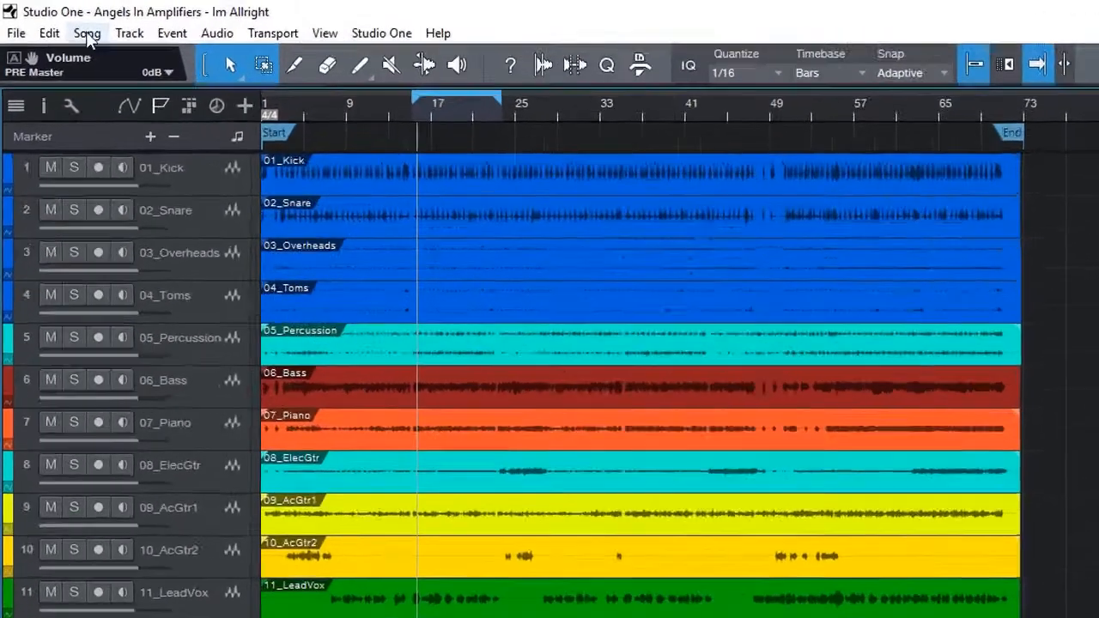
{"action": "left_click", "coordinate": [68, 27]}
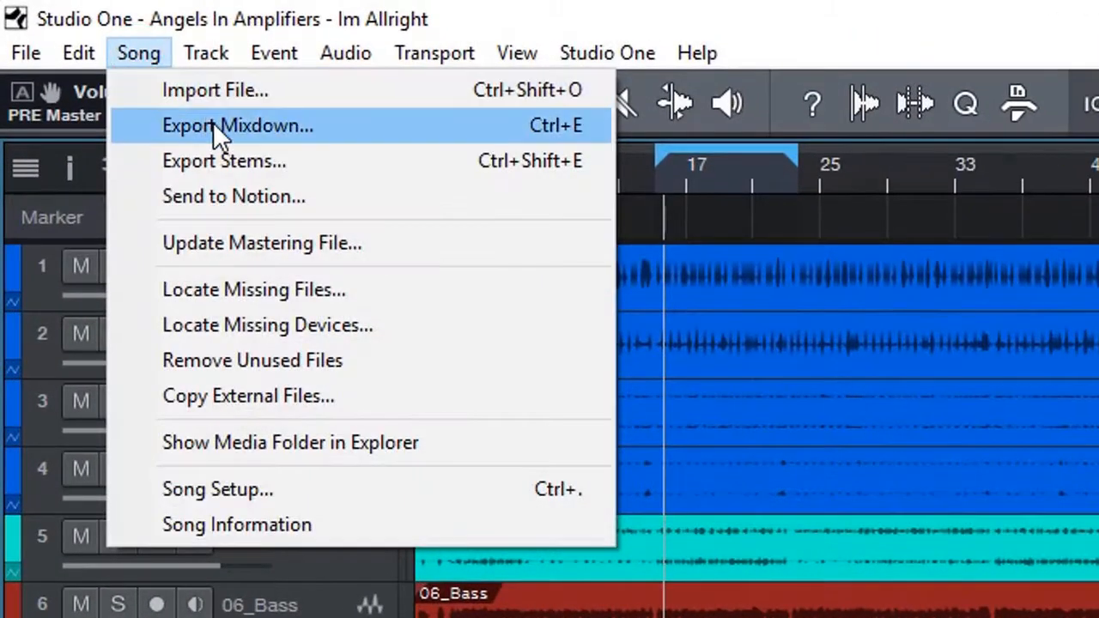
{"action": "left_click", "coordinate": [213, 122]}
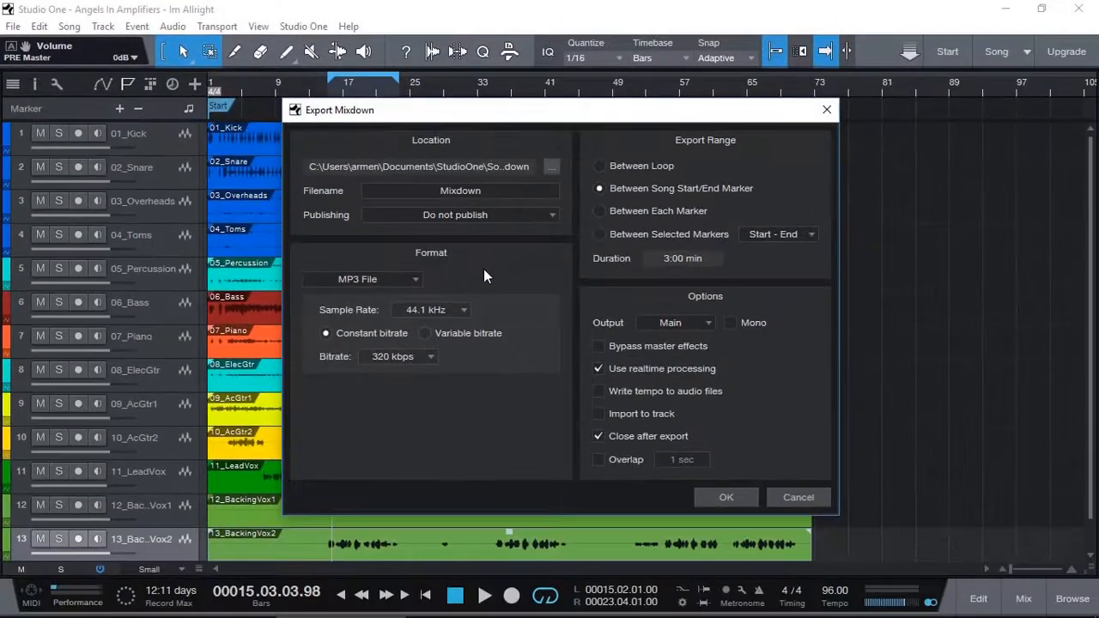
Configure the mixdown as a 24 Bit Wave File at 44.1 kHz, with realtime processing off and Import to track on.
{"action": "left_click", "coordinate": [412, 278]}
{"action": "left_click", "coordinate": [358, 297]}
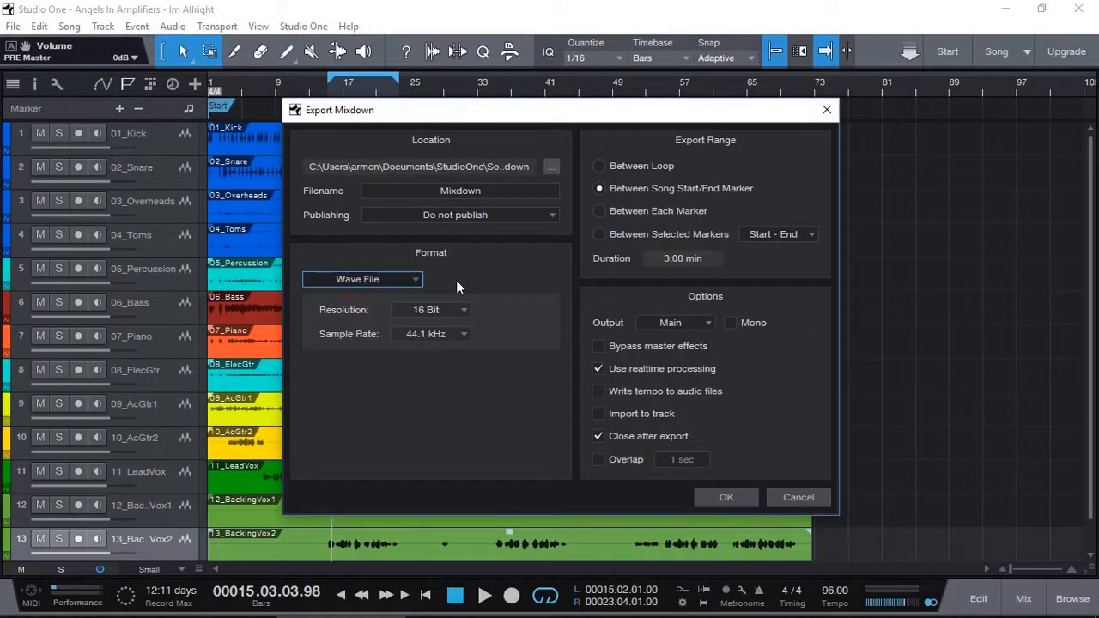
{"action": "left_click", "coordinate": [462, 310]}
{"action": "left_click", "coordinate": [448, 365]}
{"action": "left_click", "coordinate": [463, 333]}
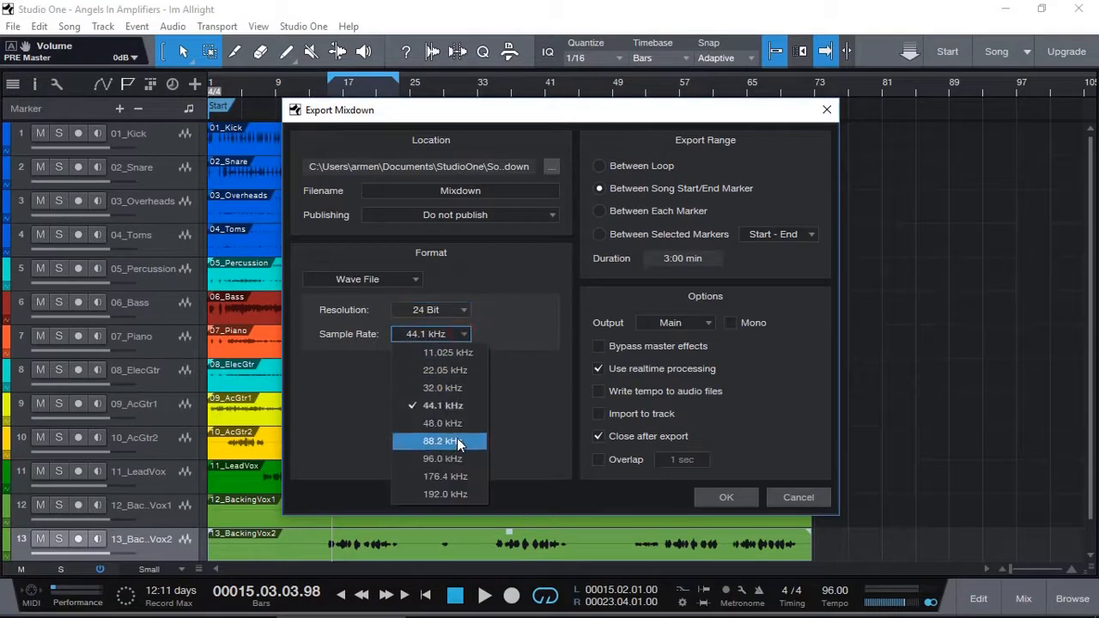
{"action": "left_click", "coordinate": [505, 320]}
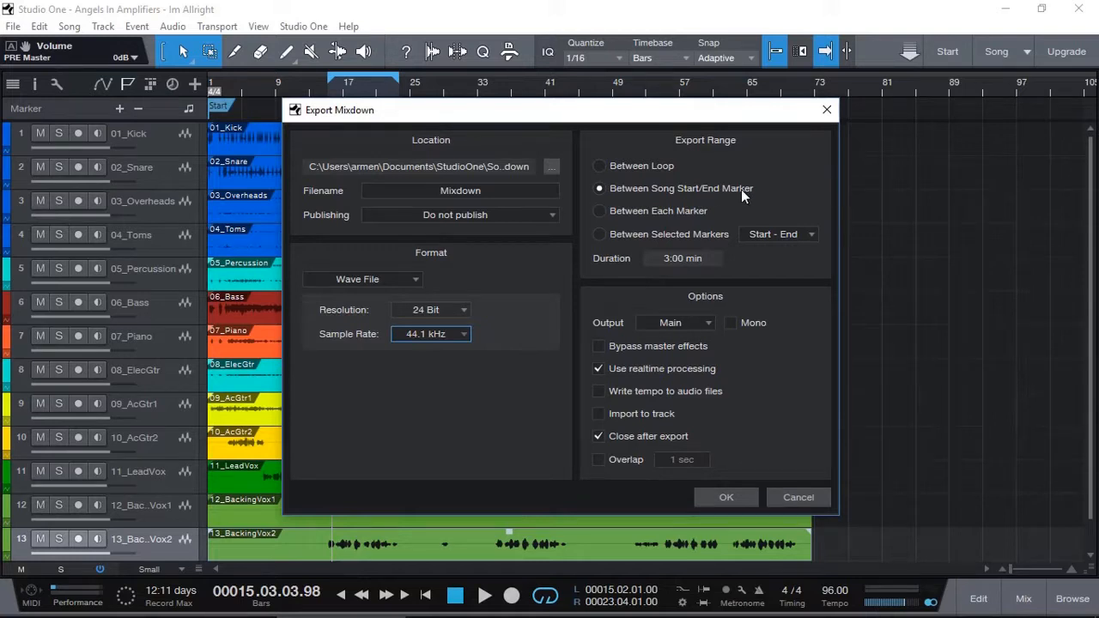
{"action": "left_click", "coordinate": [687, 370]}
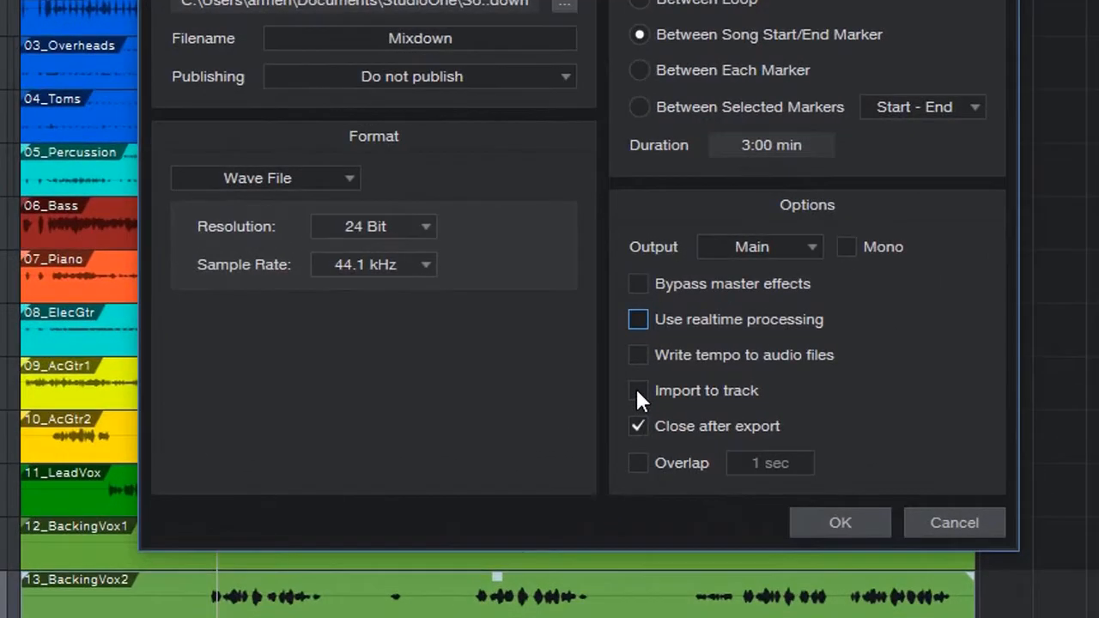
{"action": "left_click", "coordinate": [600, 414]}
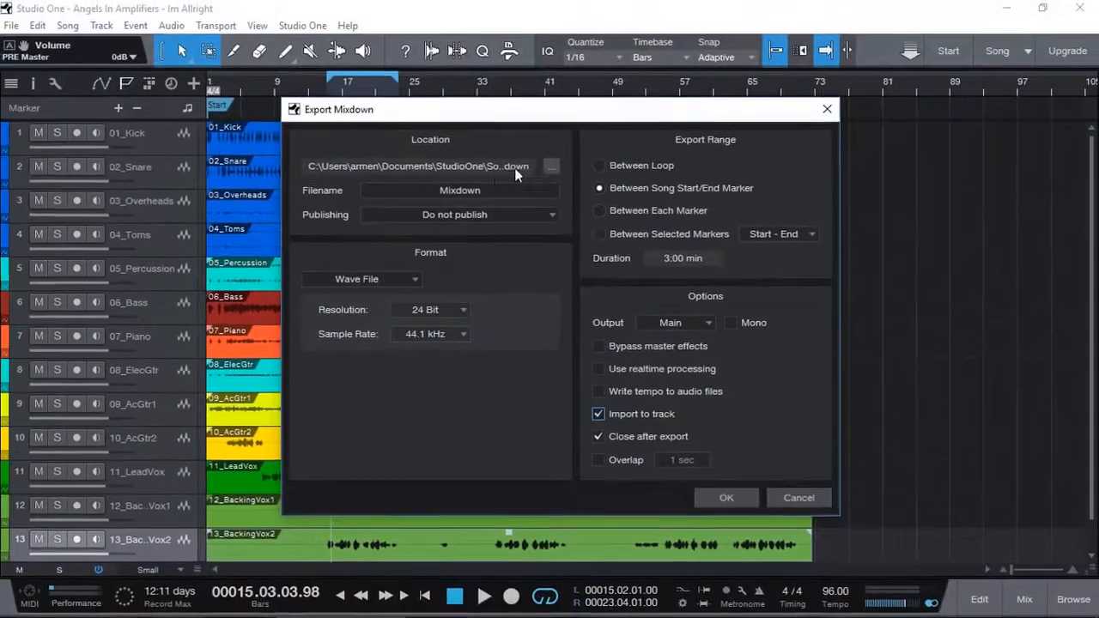
Name the mixdown file Master Mixdown 1 and export it.
{"action": "left_click", "coordinate": [419, 37]}
{"action": "type", "text": "Mas"}
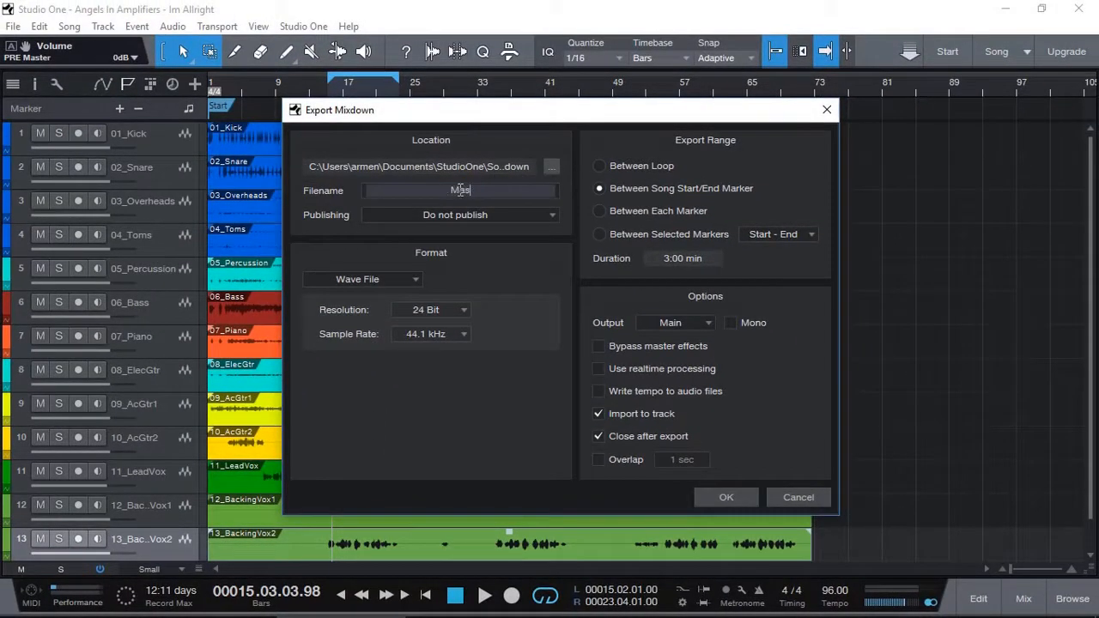
{"action": "type", "text": "ter Mixdown 1"}
{"action": "left_click", "coordinate": [726, 498]}
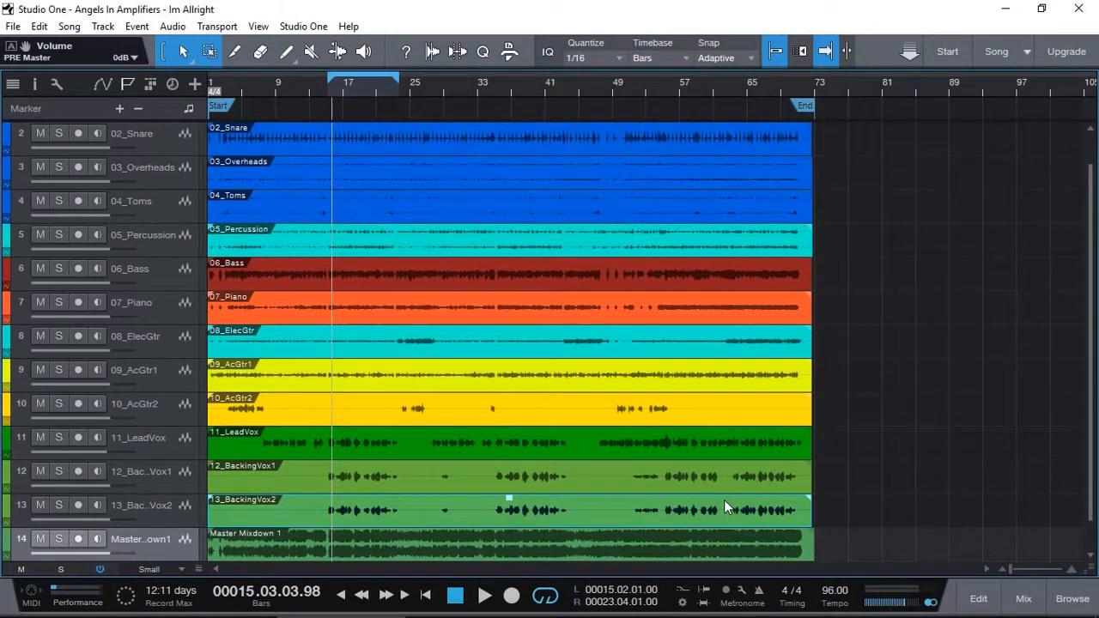
Solo the imported Master Mixdown 1 track and increase its track height.
{"action": "scroll", "coordinate": [724, 500], "scroll_direction": "down", "scroll_amount": 1}
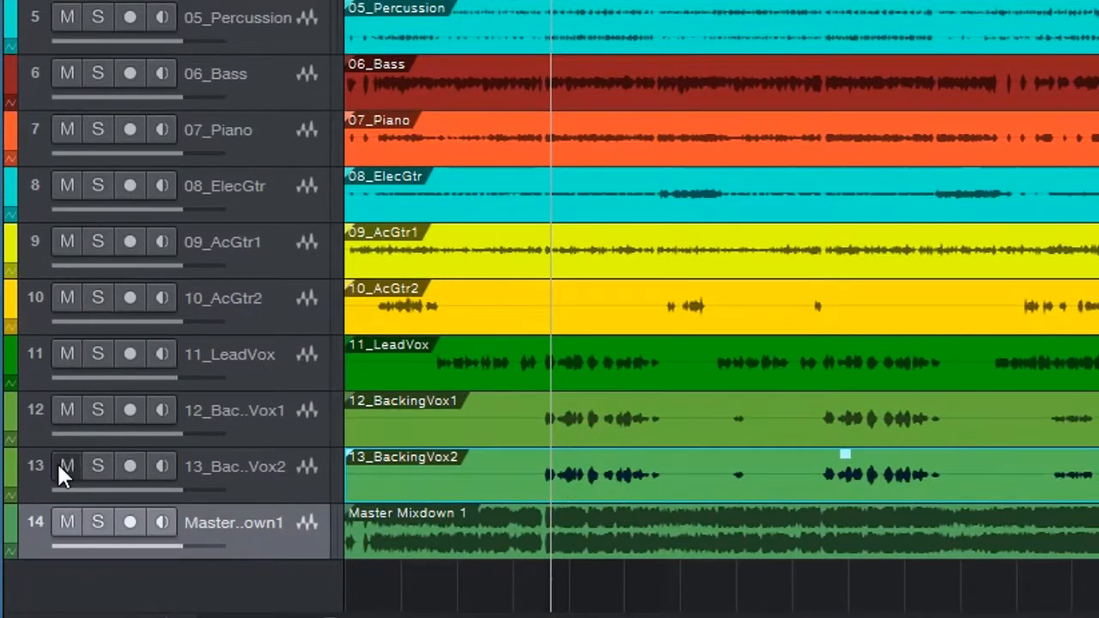
{"action": "left_click", "coordinate": [98, 526]}
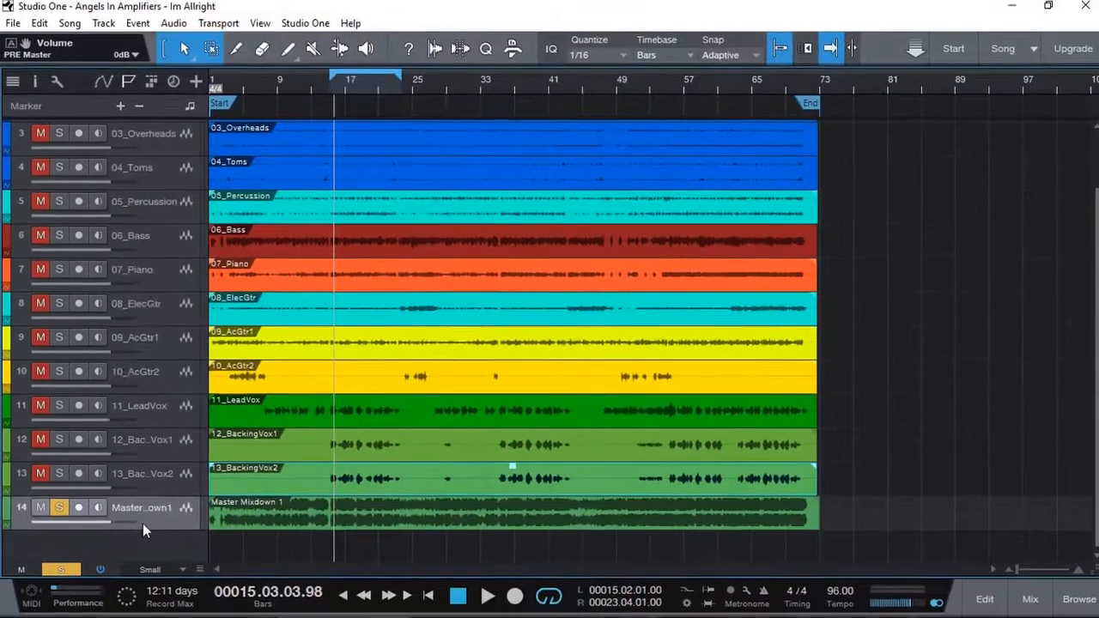
{"action": "left_click_drag", "start_coordinate": [146, 530], "coordinate": [172, 564]}
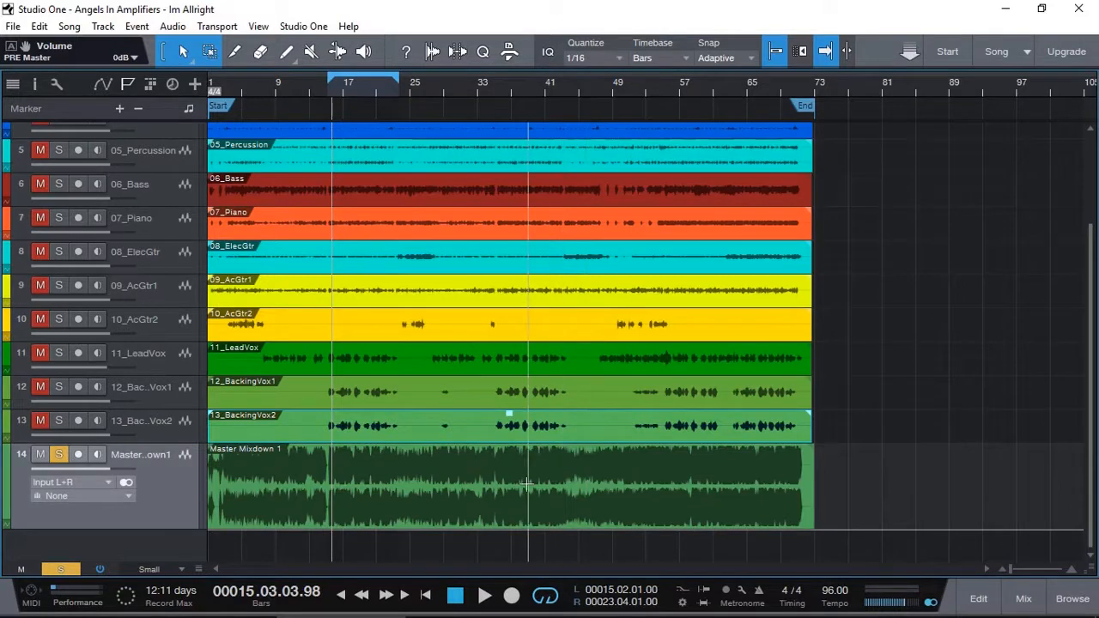
Play a short section of the soloed mixdown from bar 15, stop playback and select the Master Mixdown 1 event.
{"action": "key", "text": "space"}
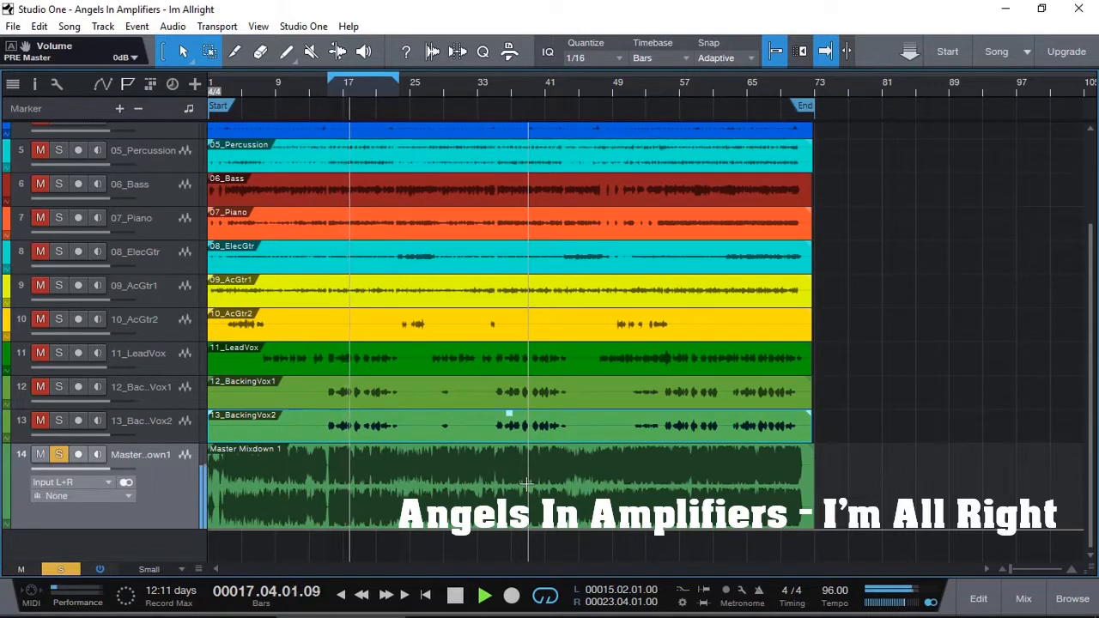
{"action": "key", "text": "space"}
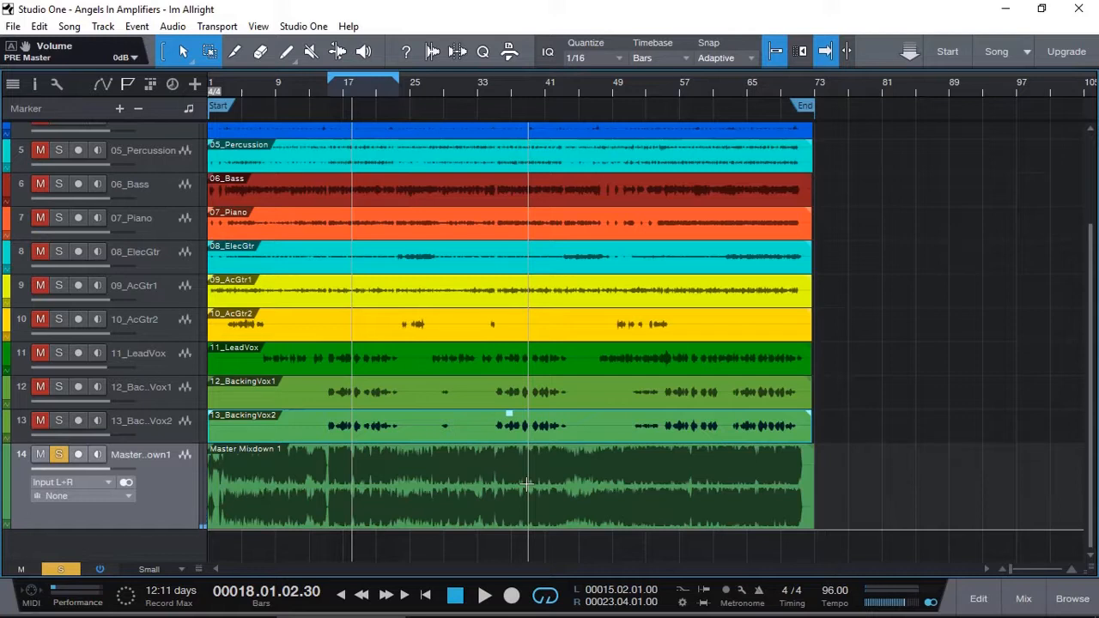
{"action": "left_click", "coordinate": [526, 484]}
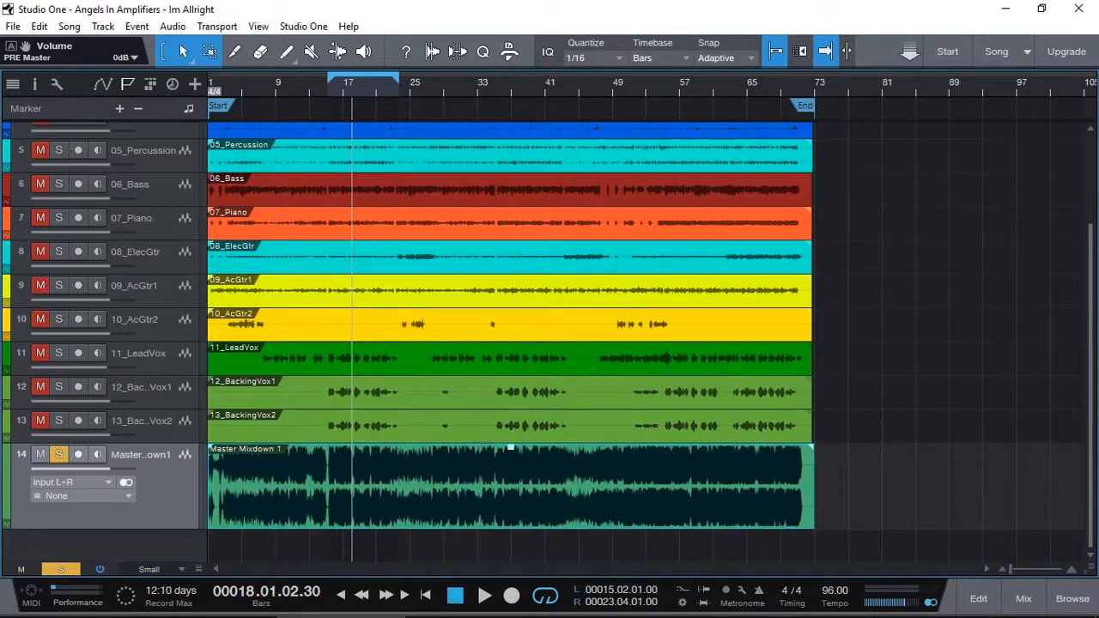
Unsolo Master Mixdown 1 and mute all the original tracks from 01_Kick through 13_BackingVox2 together.
{"action": "left_click", "coordinate": [63, 456]}
{"action": "left_click", "coordinate": [145, 433]}
{"action": "scroll", "coordinate": [148, 428], "scroll_direction": "up", "scroll_amount": 4}
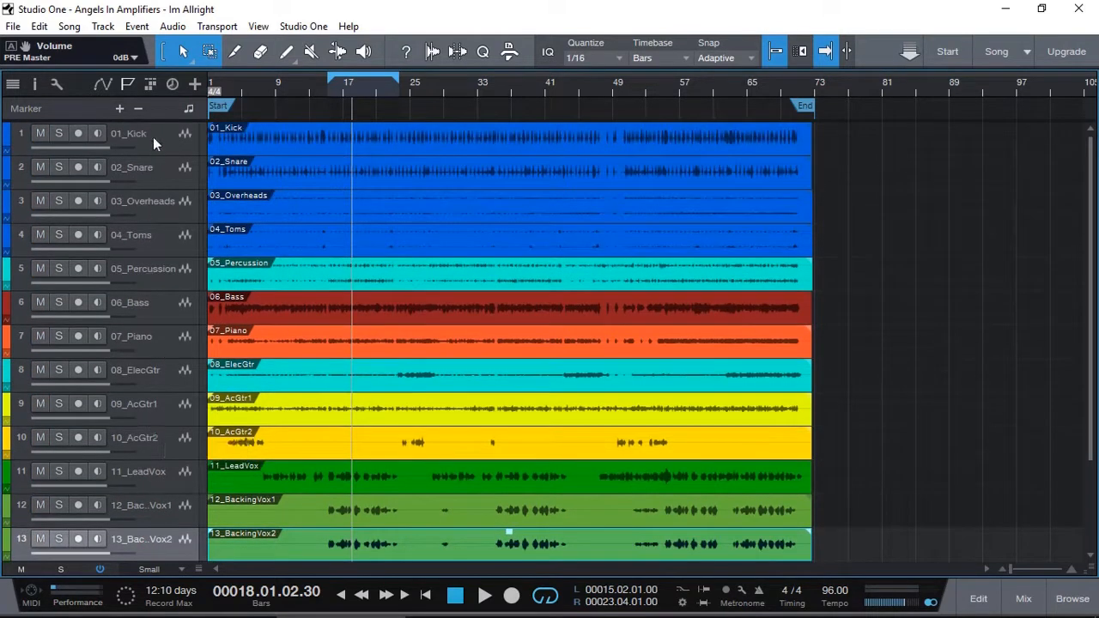
{"action": "left_click", "coordinate": [156, 138], "text": "shift"}
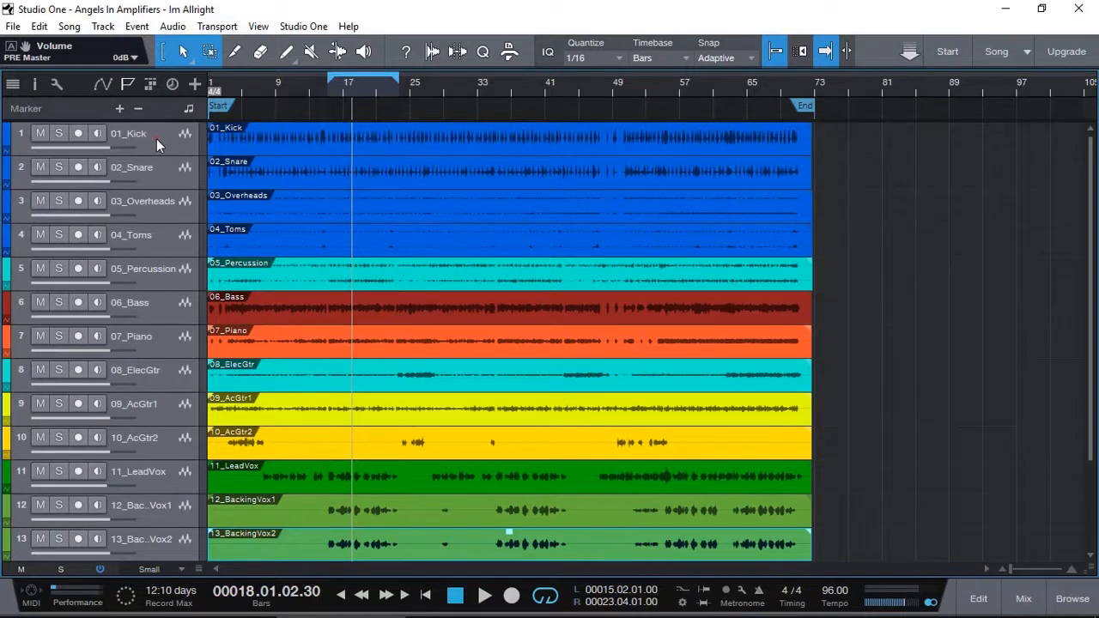
{"action": "left_click", "coordinate": [41, 135]}
{"action": "scroll", "coordinate": [155, 382], "scroll_direction": "down", "scroll_amount": 2}
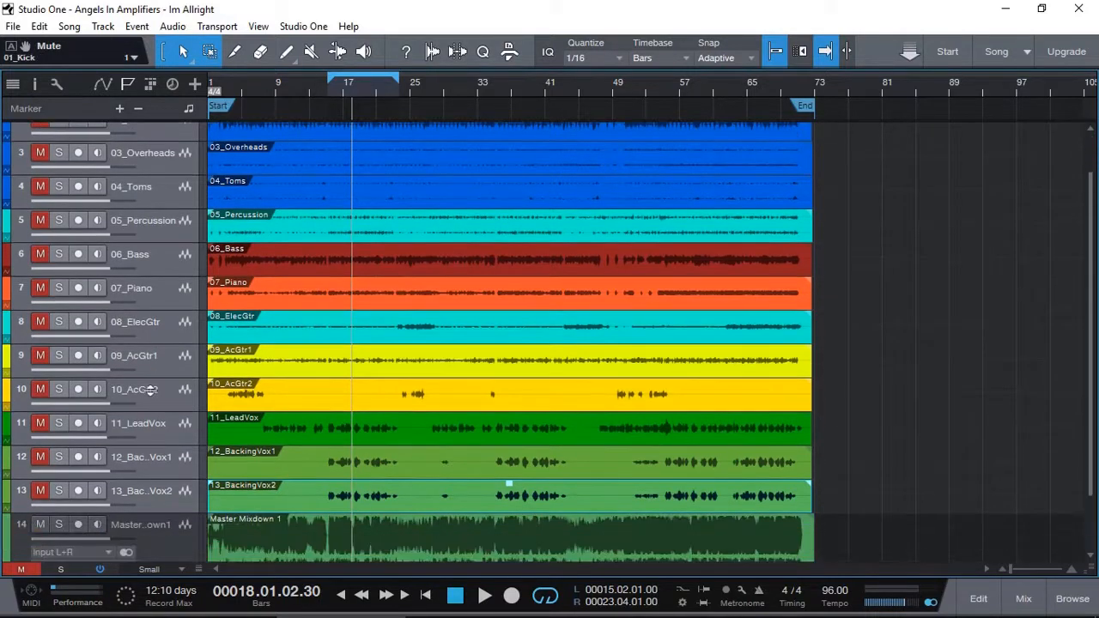
{"action": "scroll", "coordinate": [150, 390], "scroll_direction": "down", "scroll_amount": 1}
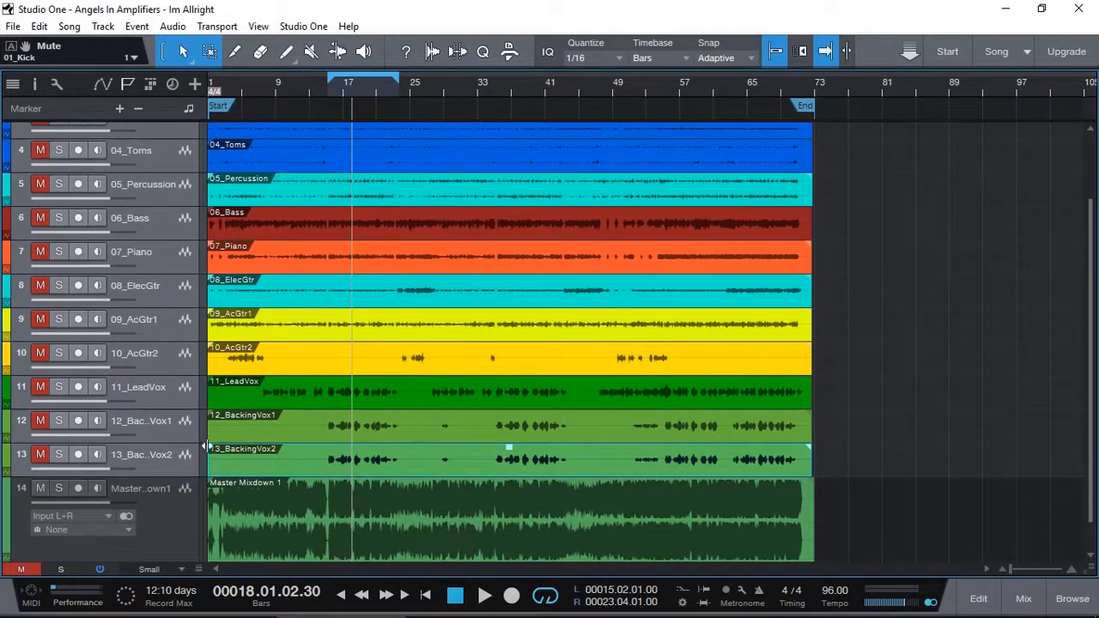
Open the track list and hide tracks 1 to 13, leaving only Master Mixdown 1 shown in the arrangement.
{"action": "scroll", "coordinate": [144, 424], "scroll_direction": "up", "scroll_amount": 3}
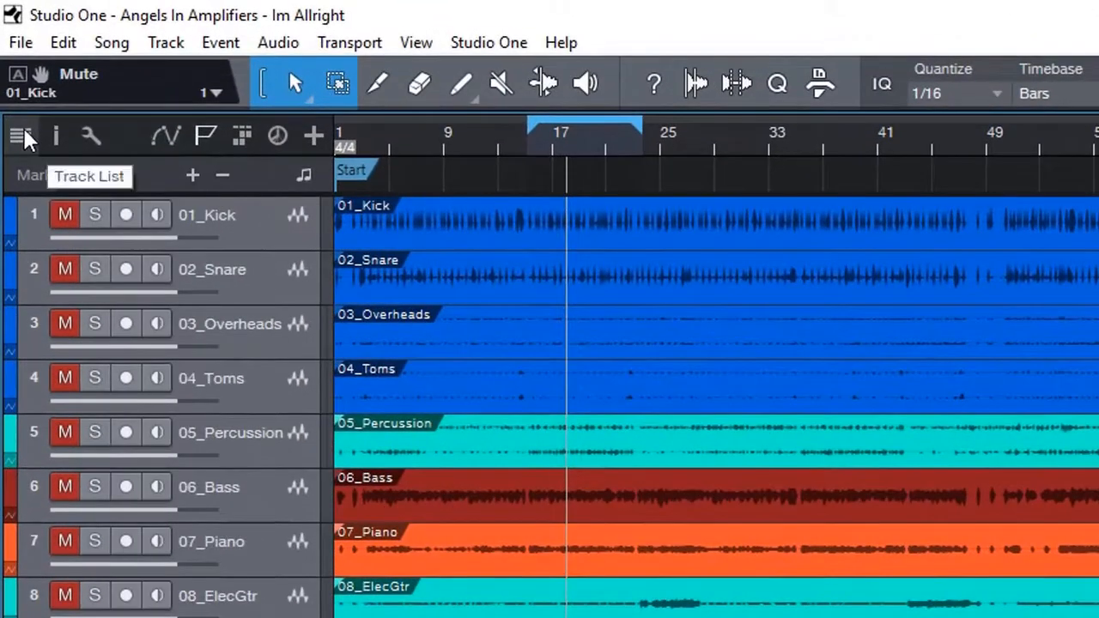
{"action": "left_click", "coordinate": [13, 83]}
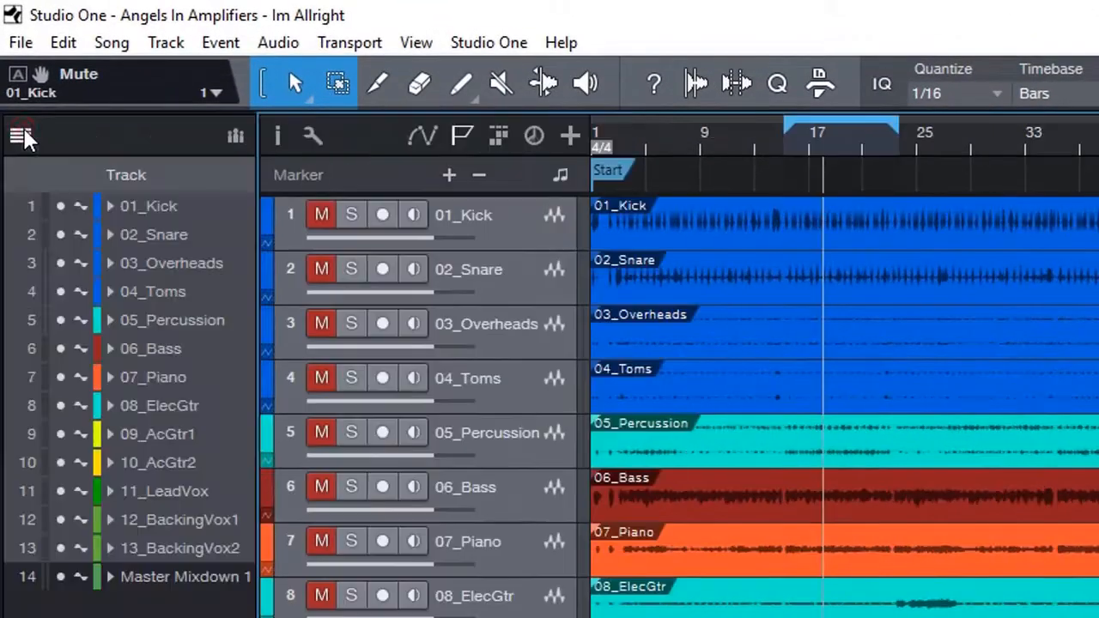
{"action": "left_click_drag", "start_coordinate": [57, 207], "coordinate": [65, 567]}
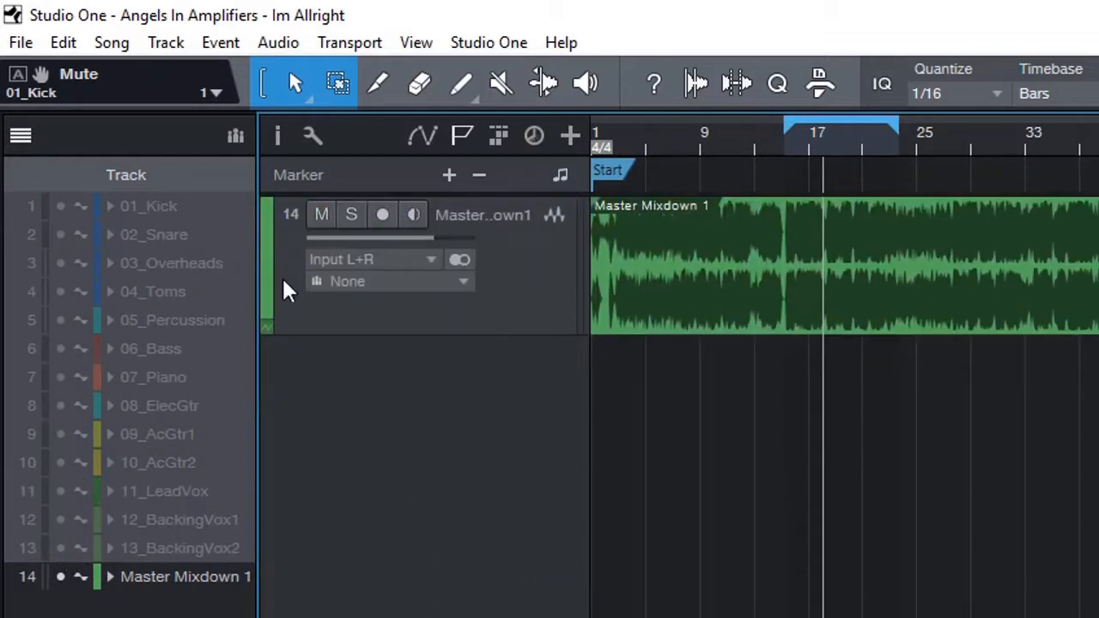
Close the track list beside the arrangement and open the mixing console.
{"action": "left_click", "coordinate": [21, 135]}
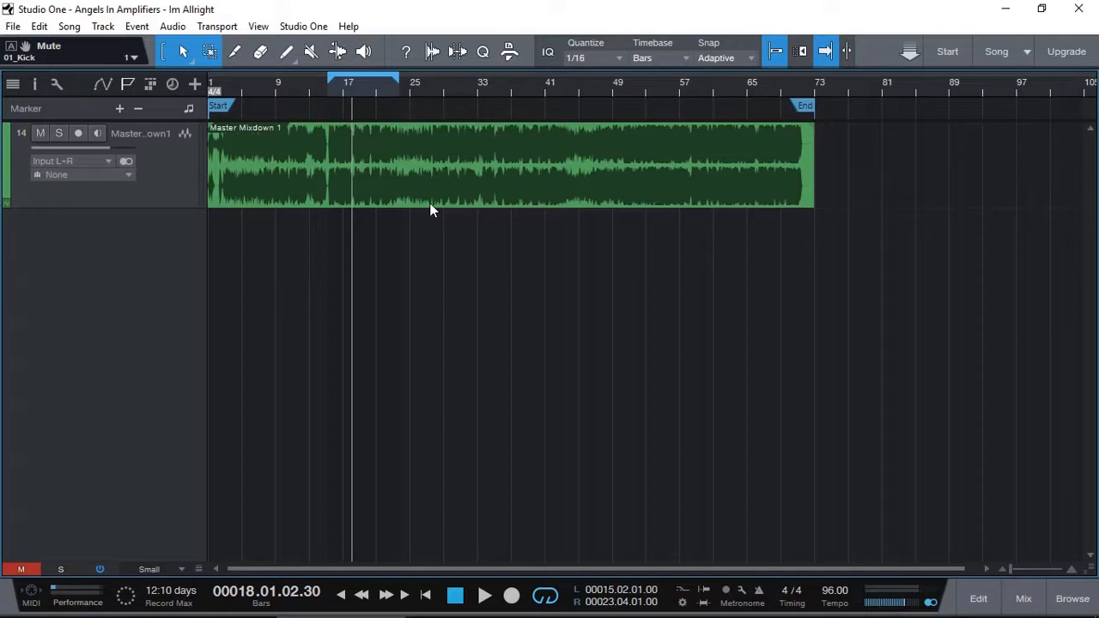
{"action": "left_click", "coordinate": [13, 84]}
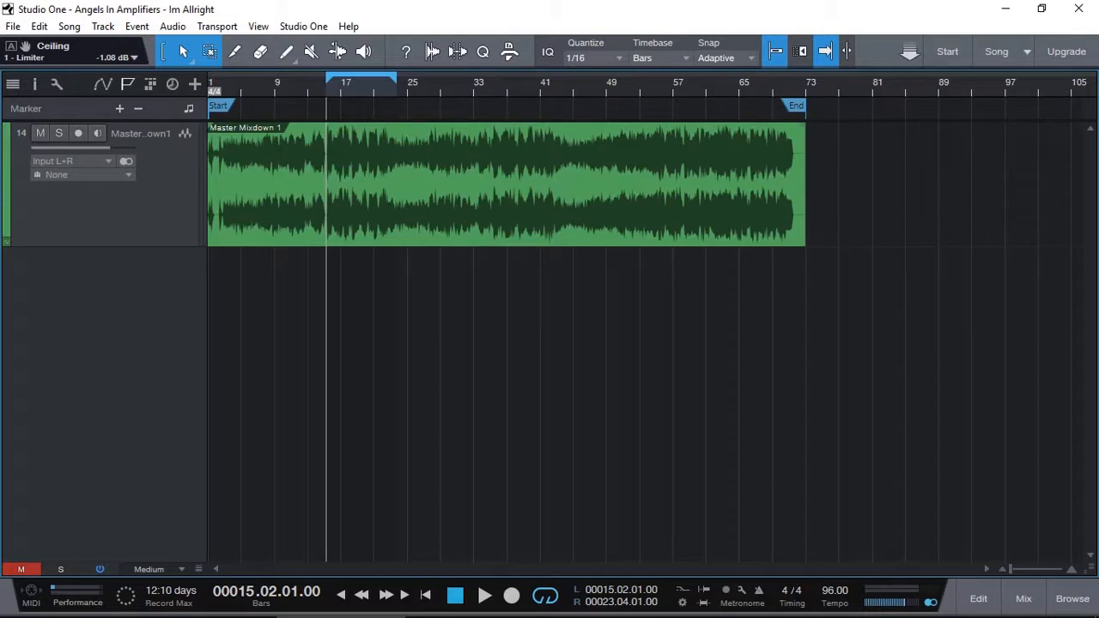
{"action": "left_click", "coordinate": [1024, 599]}
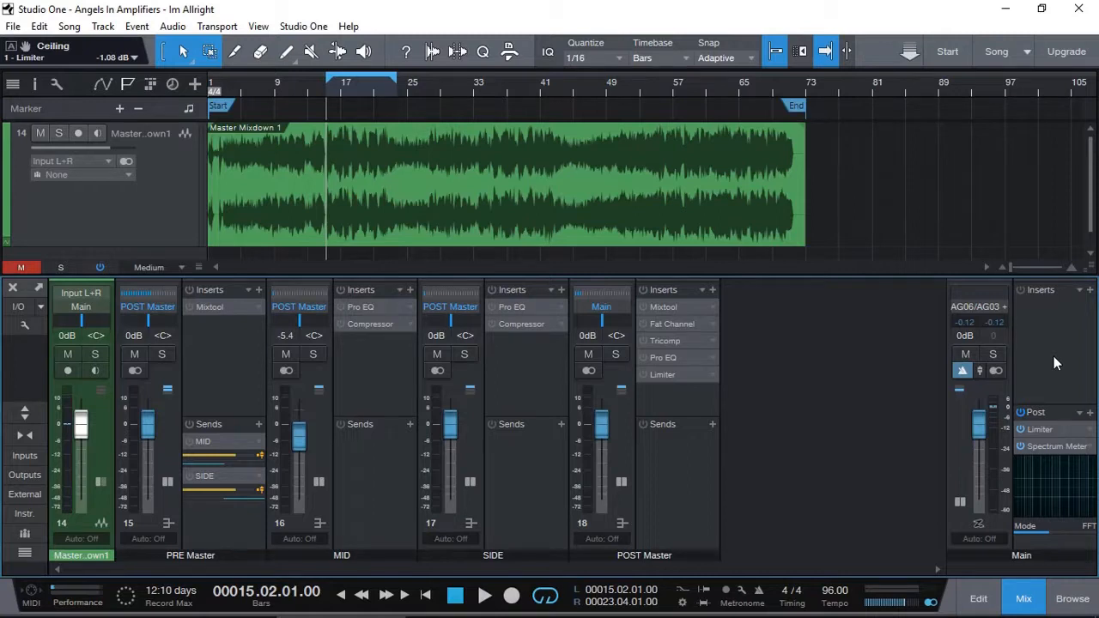
Raise the Ceiling of the Main output's post-fader Limiter to -0.36 dB and check the Spectrum Meter.
{"action": "double_click", "coordinate": [1040, 429]}
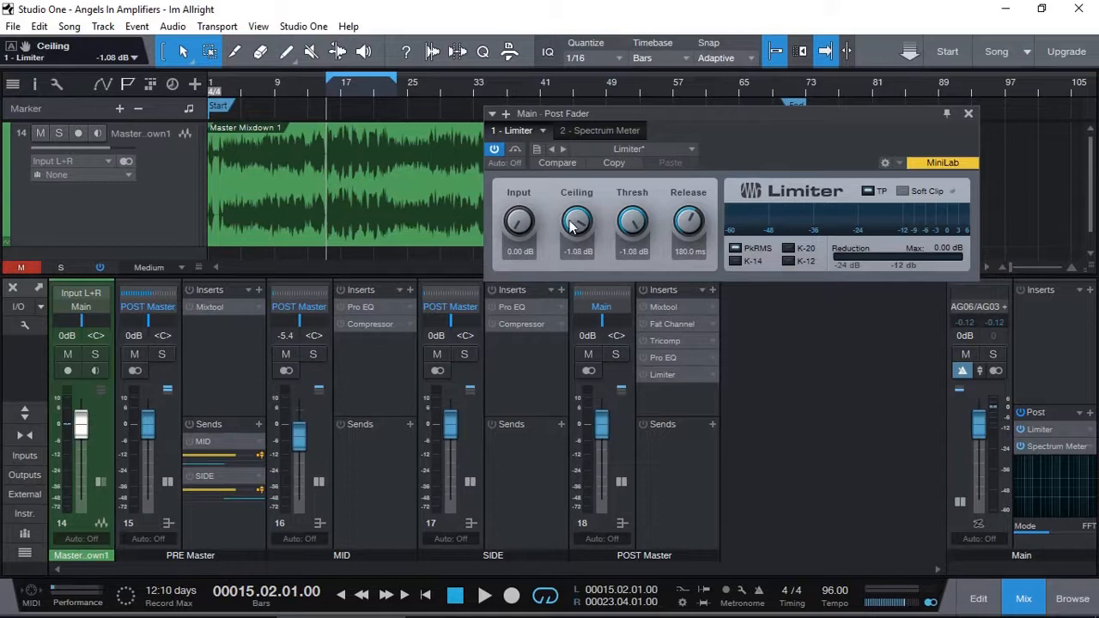
{"action": "scroll", "coordinate": [572, 225], "scroll_direction": "up", "scroll_amount": 3}
{"action": "scroll", "coordinate": [572, 225], "scroll_direction": "up", "scroll_amount": 4}
{"action": "left_click", "coordinate": [967, 113]}
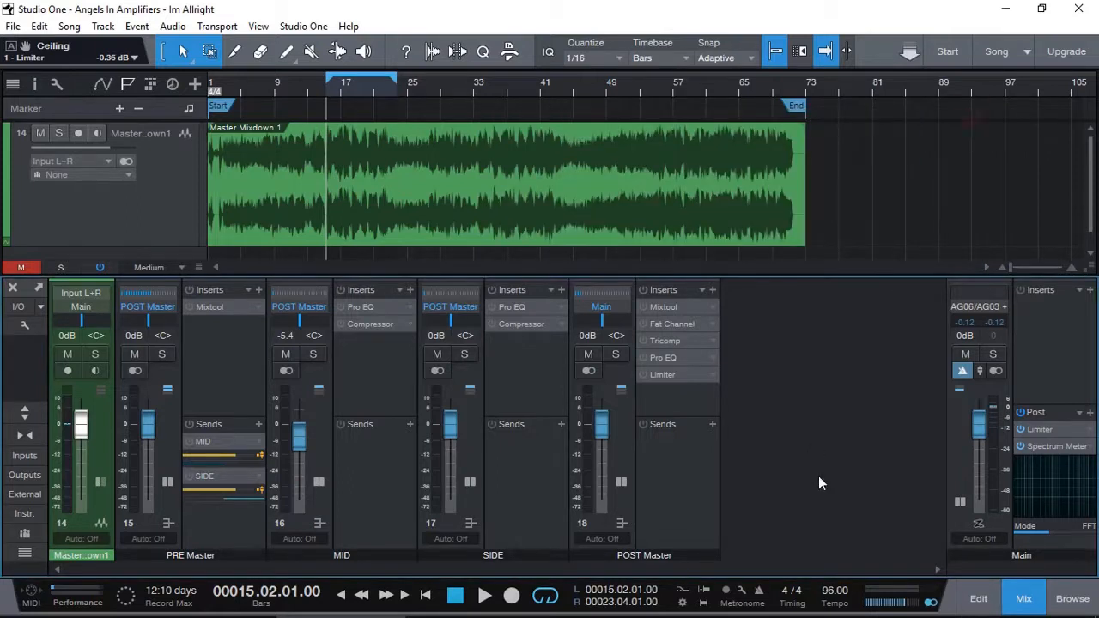
{"action": "left_click", "coordinate": [1051, 446]}
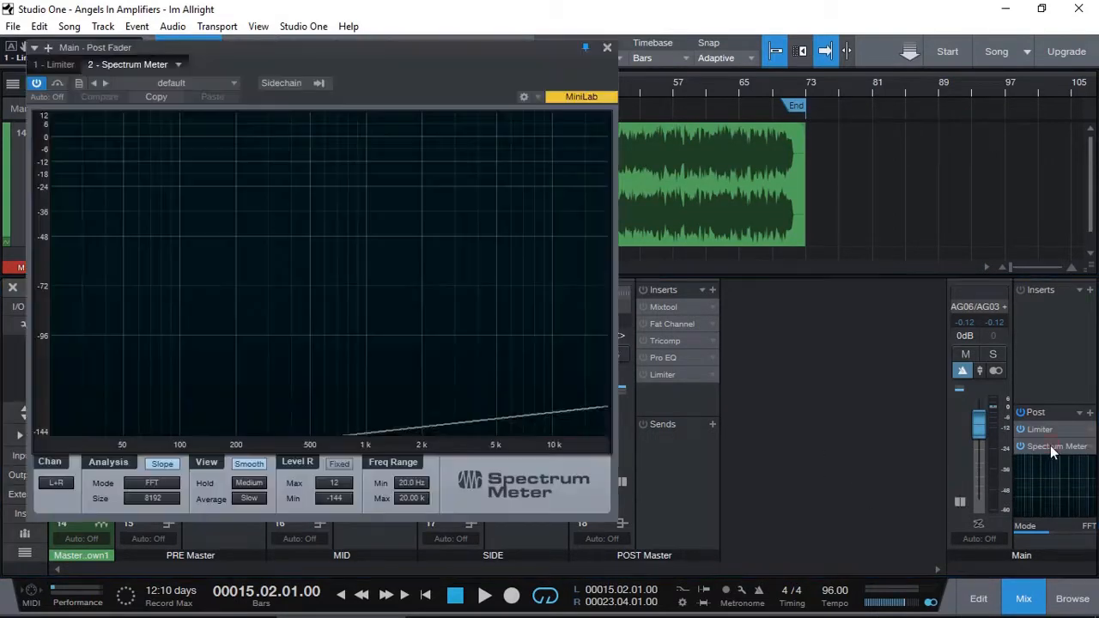
{"action": "left_click", "coordinate": [606, 46]}
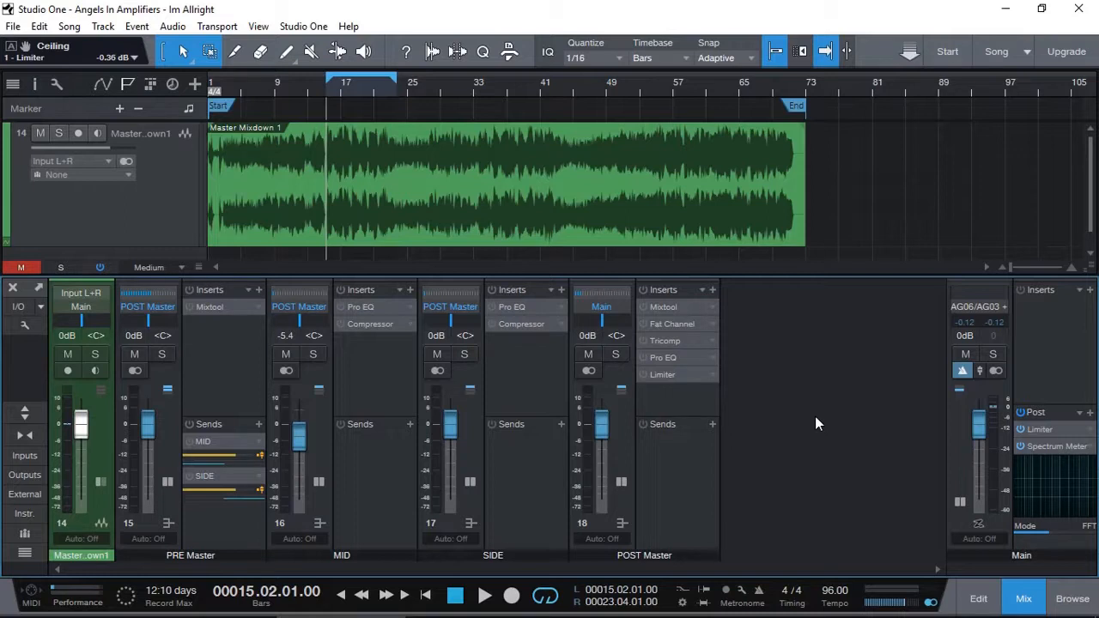
Go through the PRE Master, MID, SIDE and POST Master buses and examine their order and output routing.
{"action": "left_click", "coordinate": [204, 529]}
{"action": "left_click", "coordinate": [398, 518]}
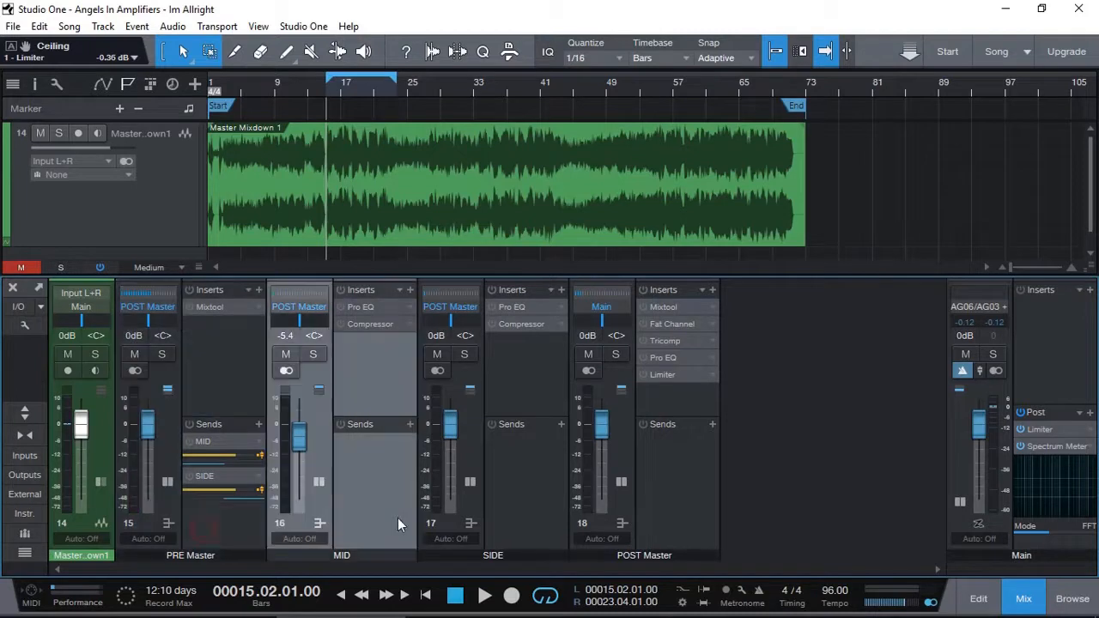
{"action": "left_click", "coordinate": [540, 521]}
{"action": "left_click", "coordinate": [666, 516]}
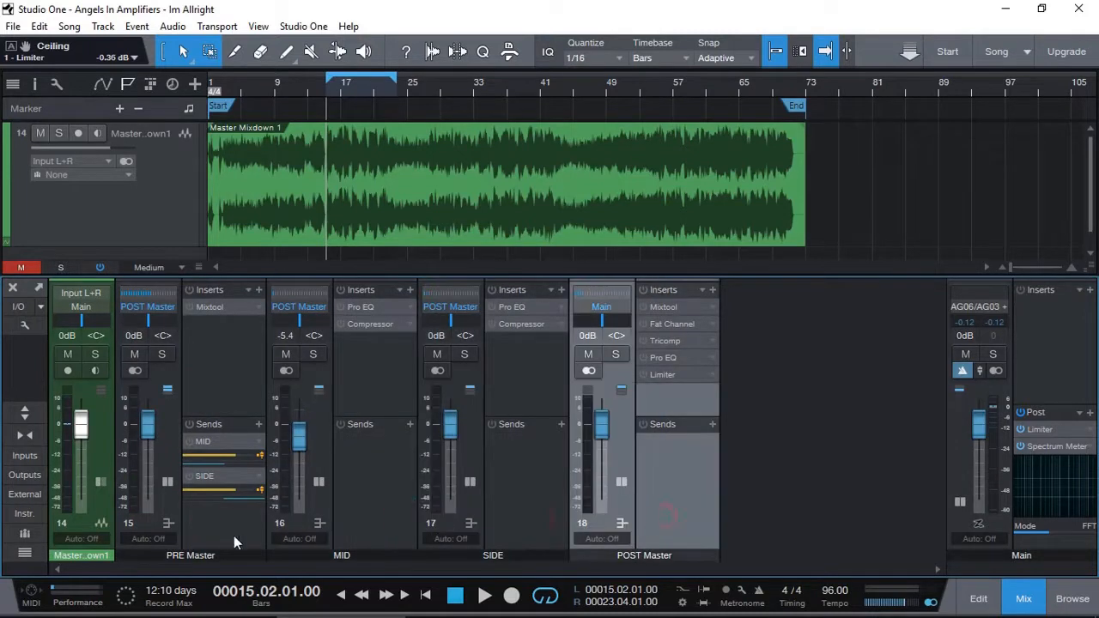
{"action": "left_click", "coordinate": [203, 531]}
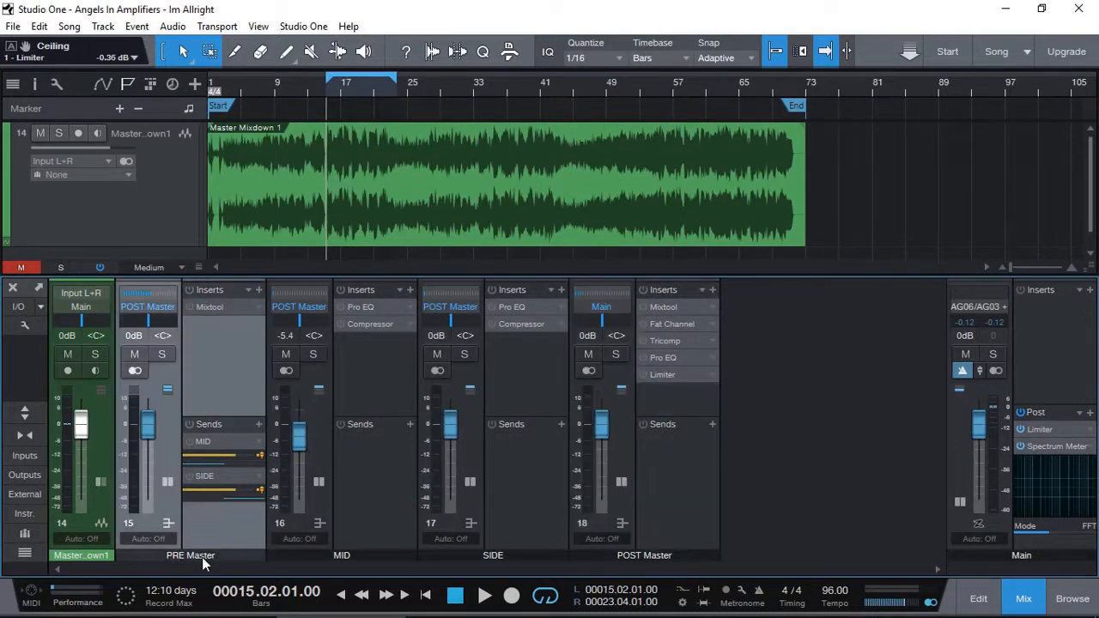
{"action": "left_click", "coordinate": [366, 510]}
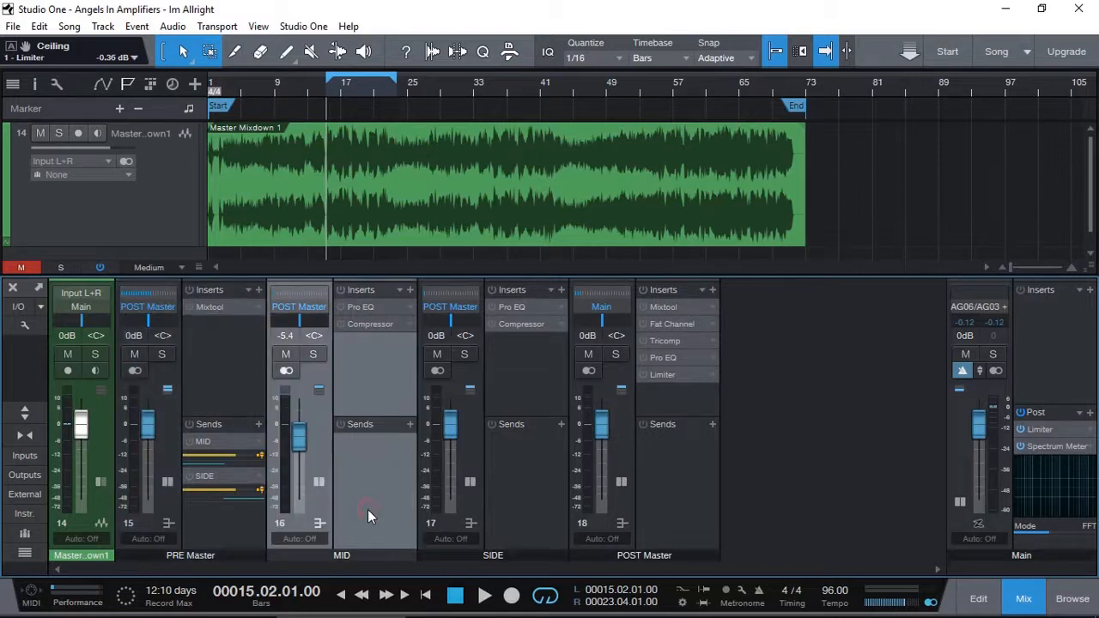
{"action": "left_click", "coordinate": [522, 515]}
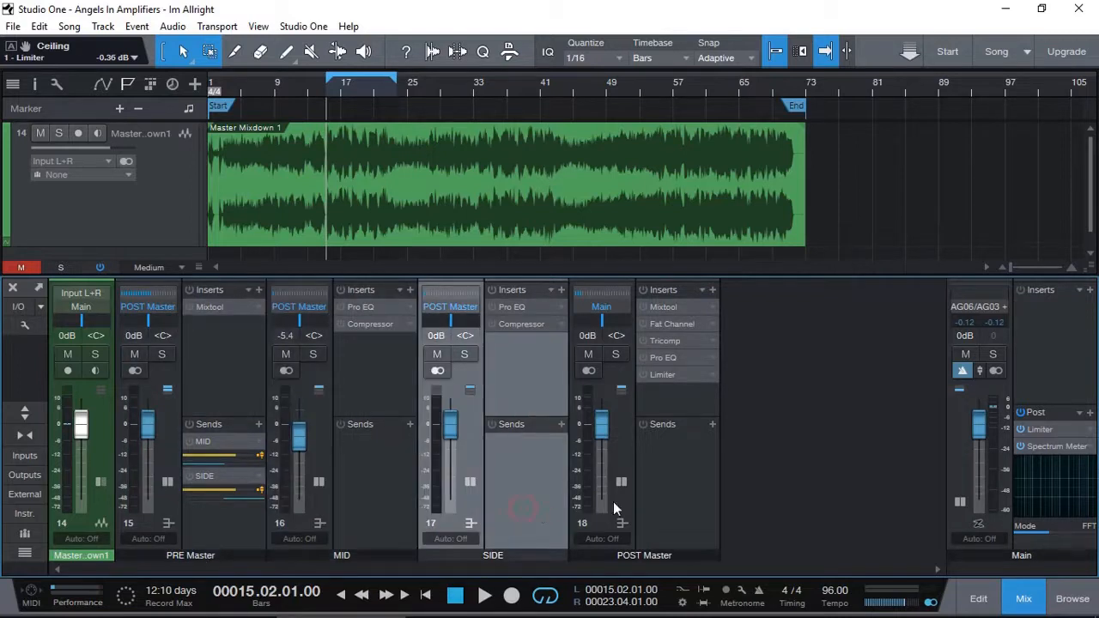
{"action": "left_click", "coordinate": [672, 510]}
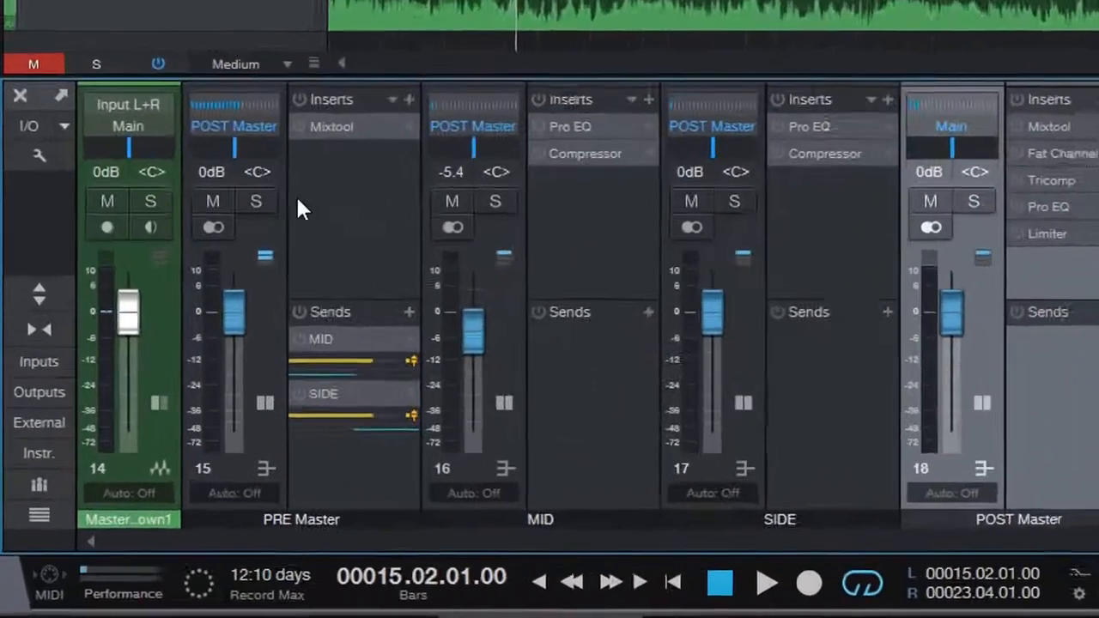
{"action": "left_click", "coordinate": [201, 355]}
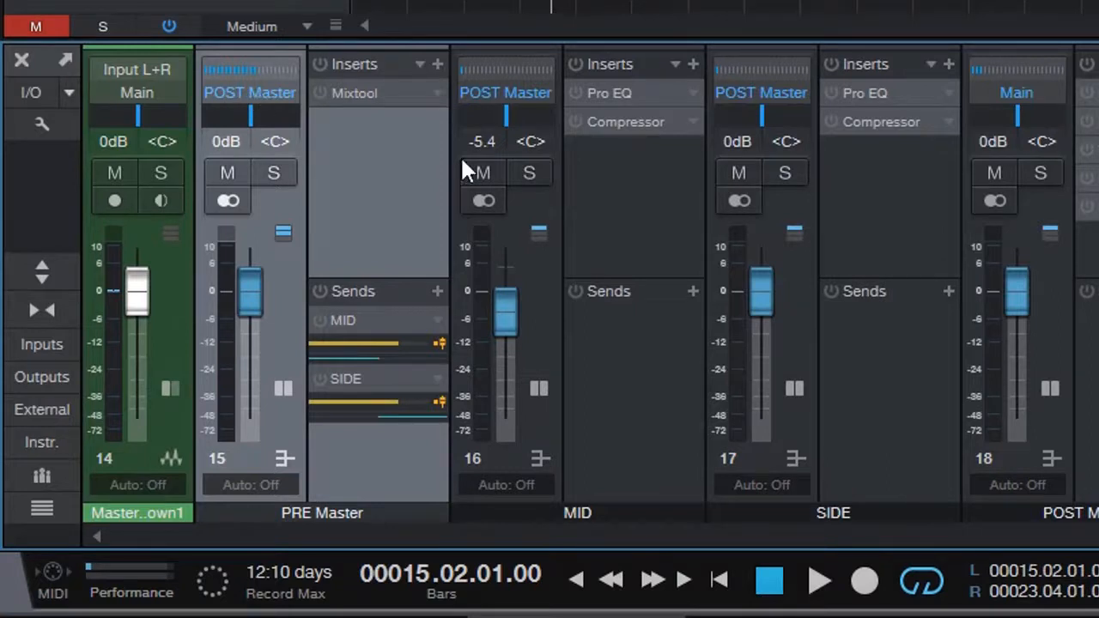
{"action": "left_click", "coordinate": [612, 178]}
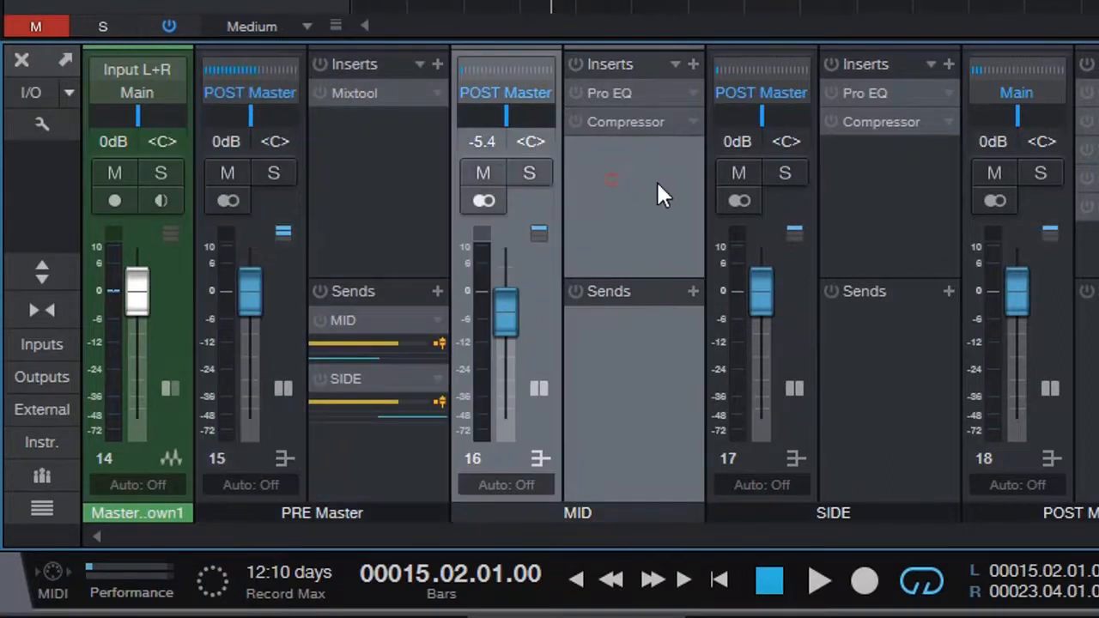
{"action": "left_click", "coordinate": [890, 199]}
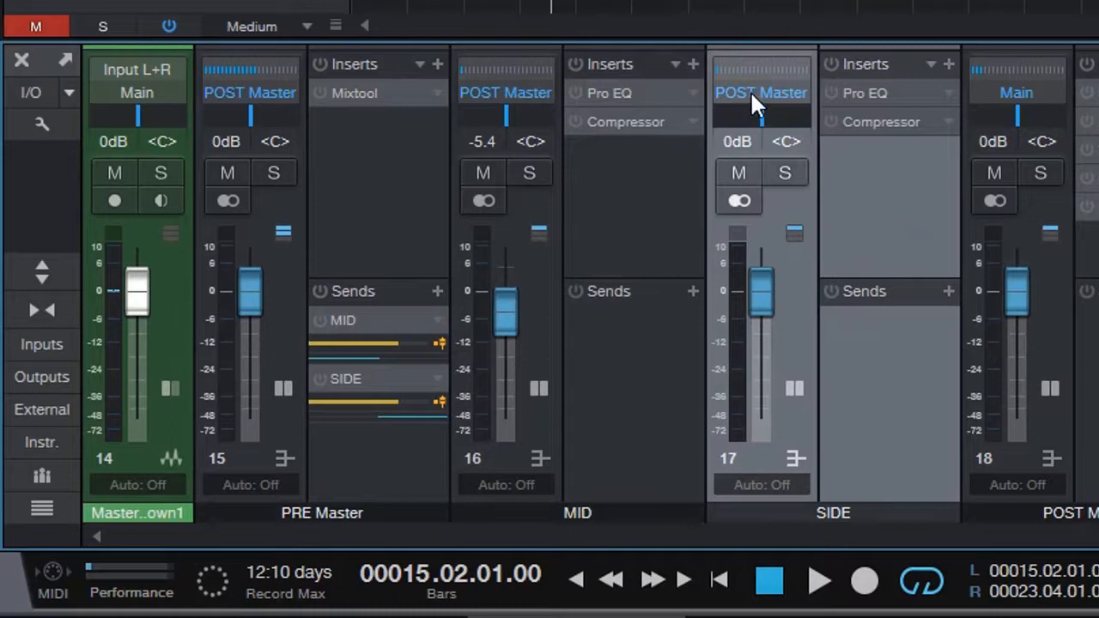
Inspect the Mixtool on the PRE Master bus and follow its sends to the MID and SIDE buses.
{"action": "left_click", "coordinate": [365, 160]}
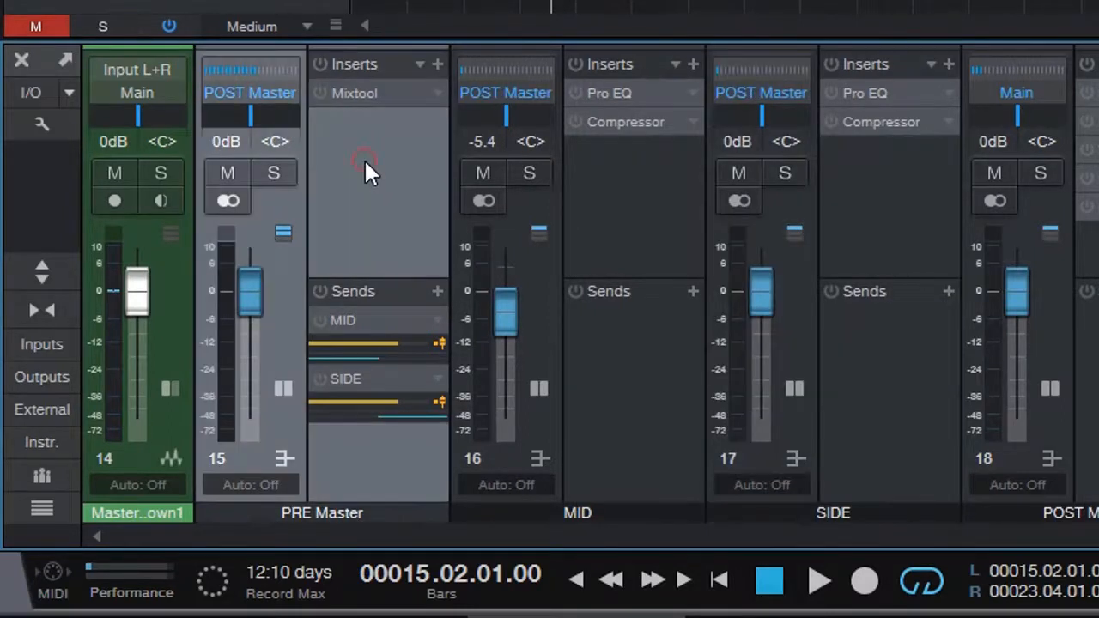
{"action": "left_click", "coordinate": [350, 90]}
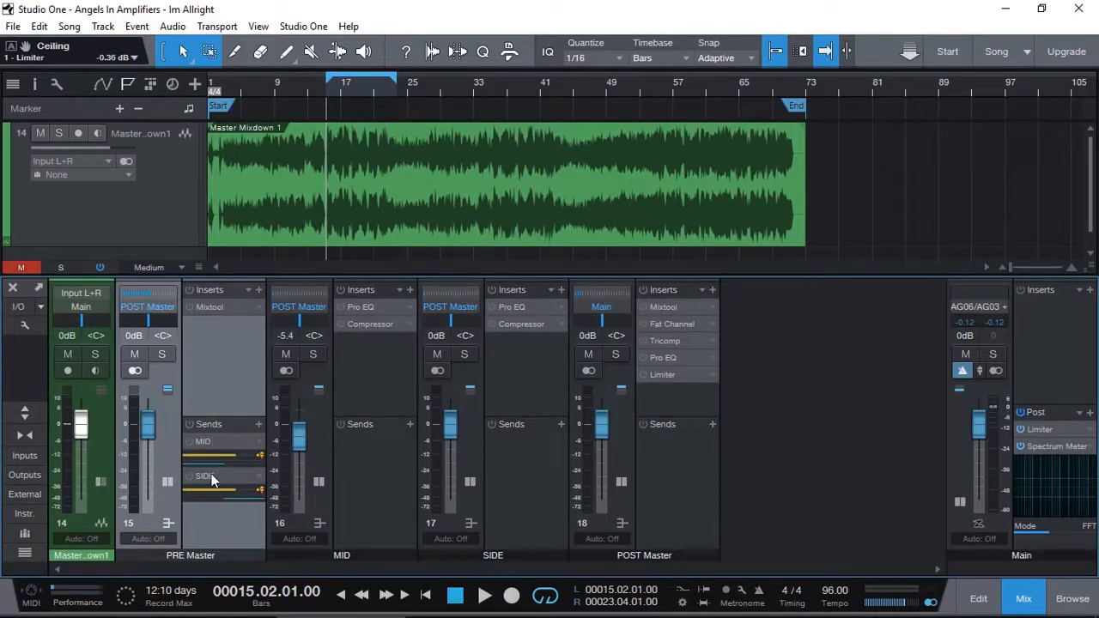
{"action": "left_click", "coordinate": [388, 494]}
{"action": "left_click", "coordinate": [503, 484]}
{"action": "left_click", "coordinate": [353, 487]}
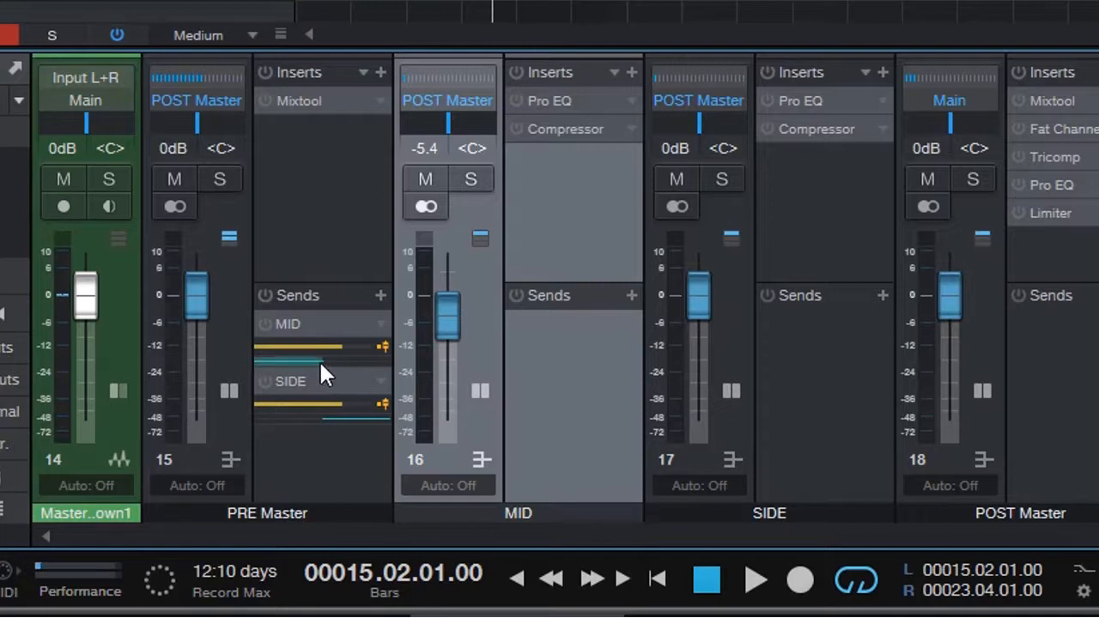
Switch on the PRE Master bus's Mixtool insert and its MID and SIDE sends.
{"action": "left_click_drag", "start_coordinate": [319, 358], "coordinate": [263, 356]}
{"action": "left_click", "coordinate": [262, 323]}
{"action": "mouse_move", "coordinate": [292, 356]}
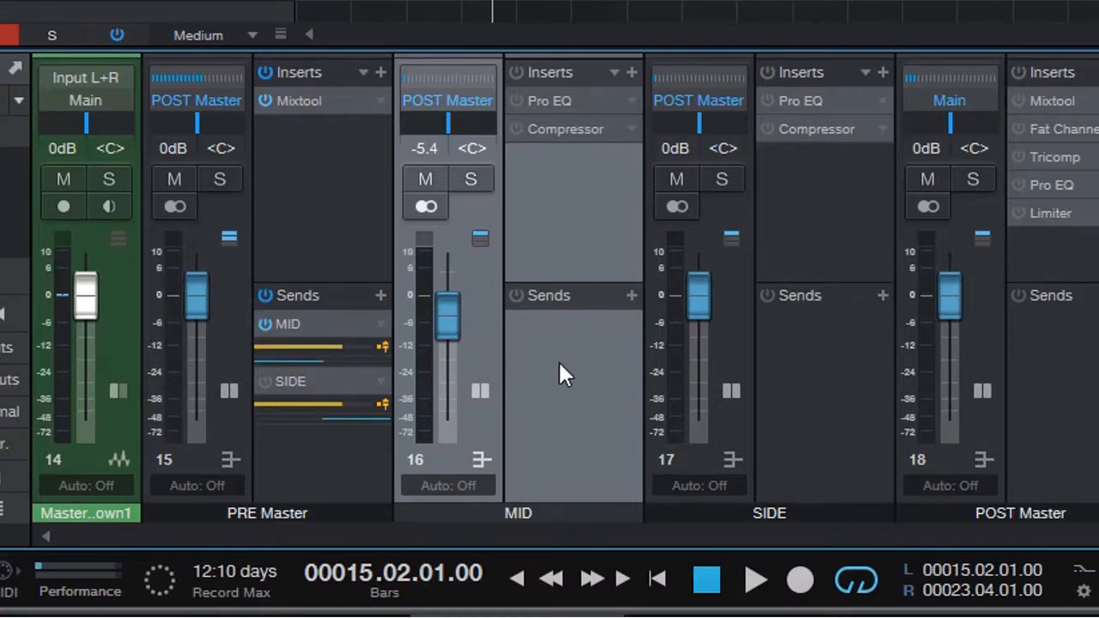
{"action": "left_click", "coordinate": [266, 380]}
{"action": "left_click", "coordinate": [818, 393]}
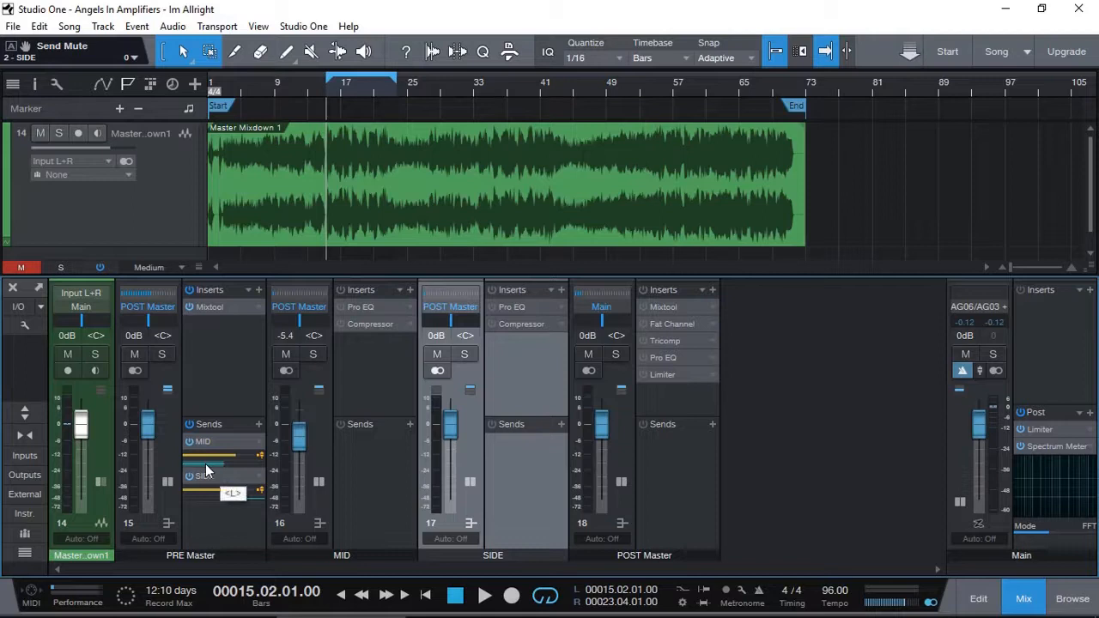
Examine the inserts on the MID and SIDE buses and how both route to POST Master.
{"action": "left_click", "coordinate": [362, 486]}
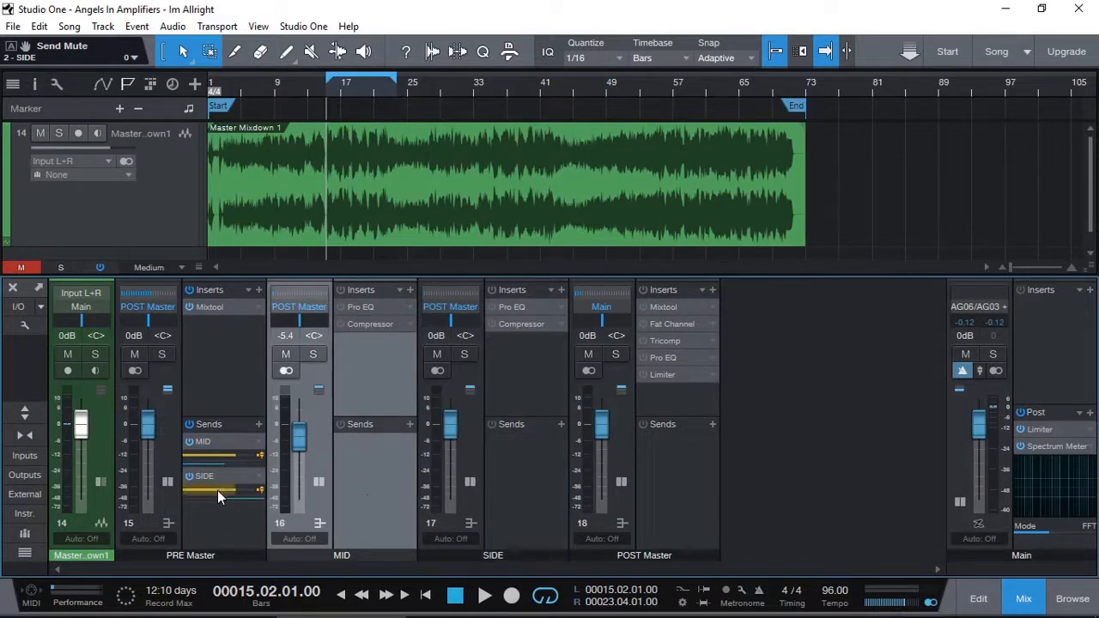
{"action": "left_click", "coordinate": [530, 485]}
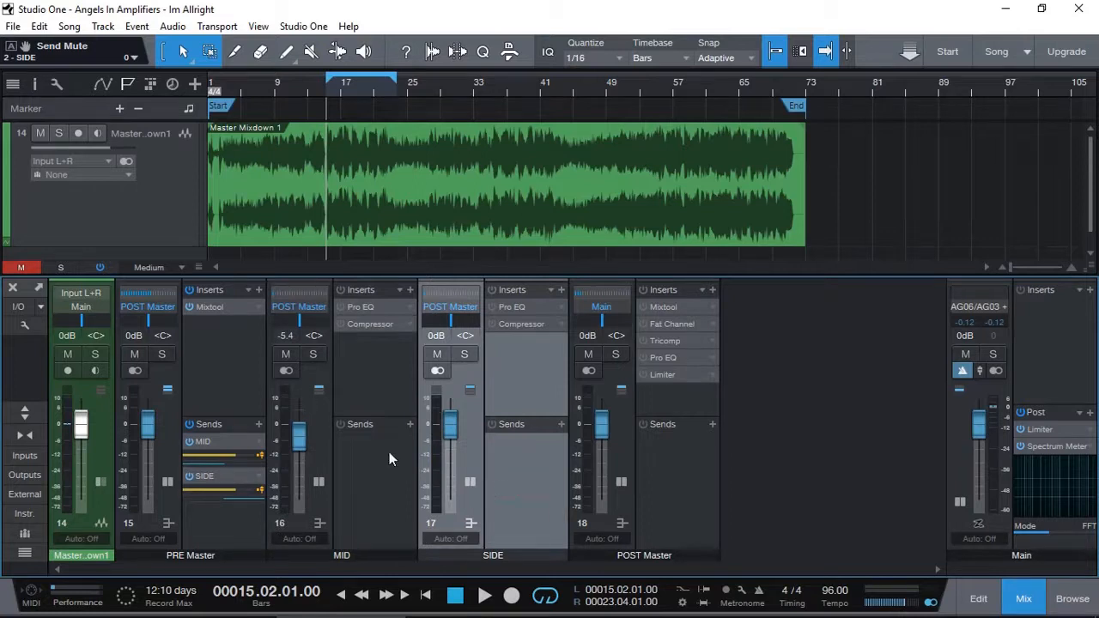
{"action": "left_click", "coordinate": [366, 371]}
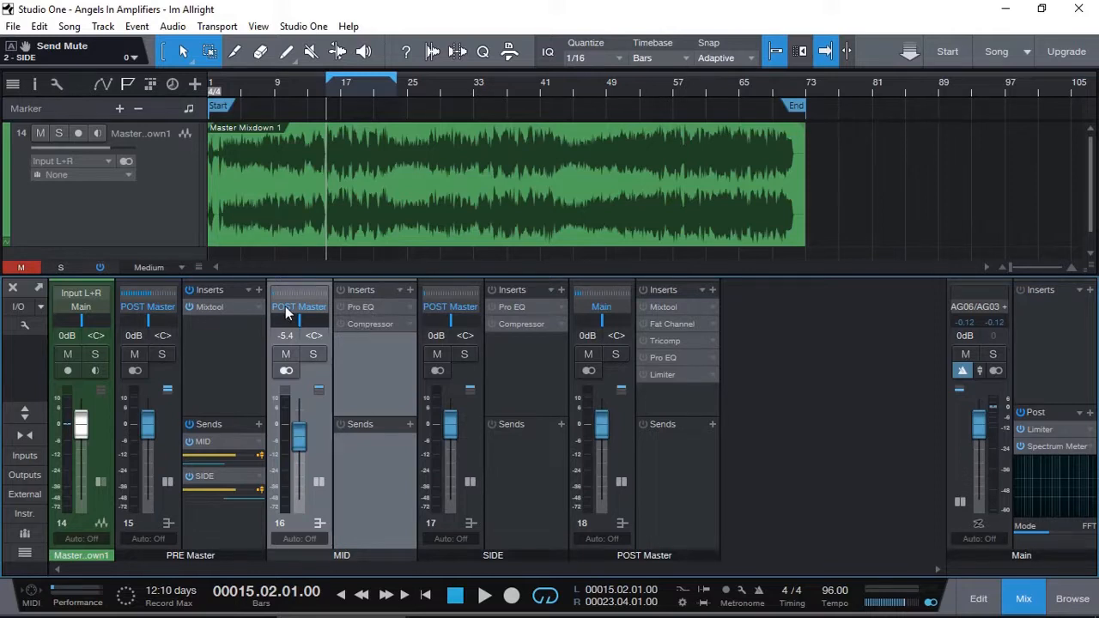
{"action": "left_click", "coordinate": [653, 469]}
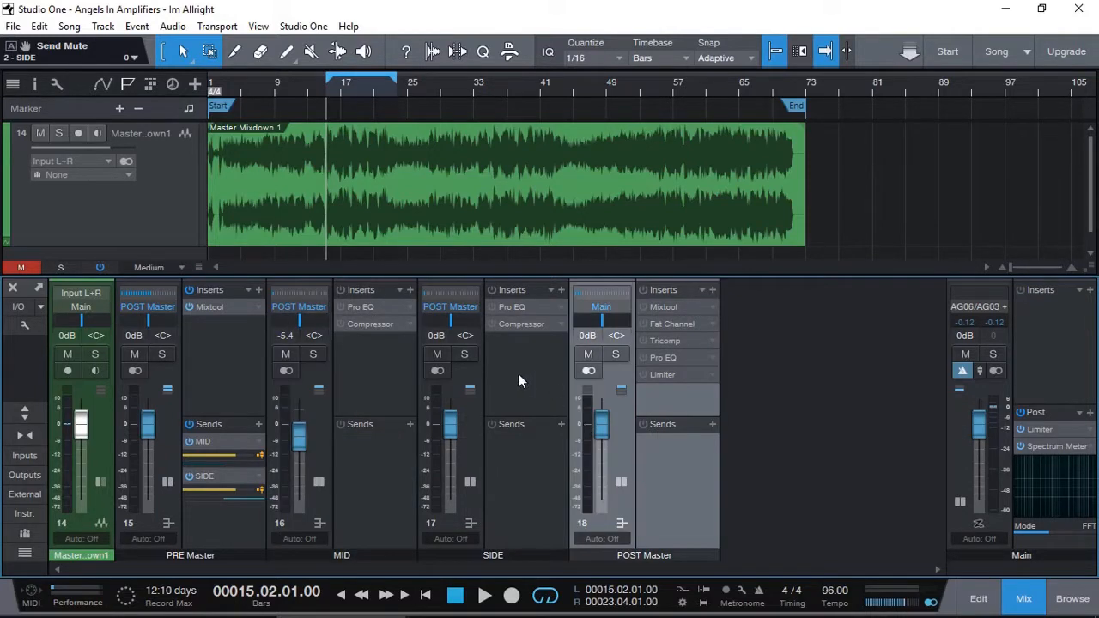
{"action": "left_click", "coordinate": [519, 373]}
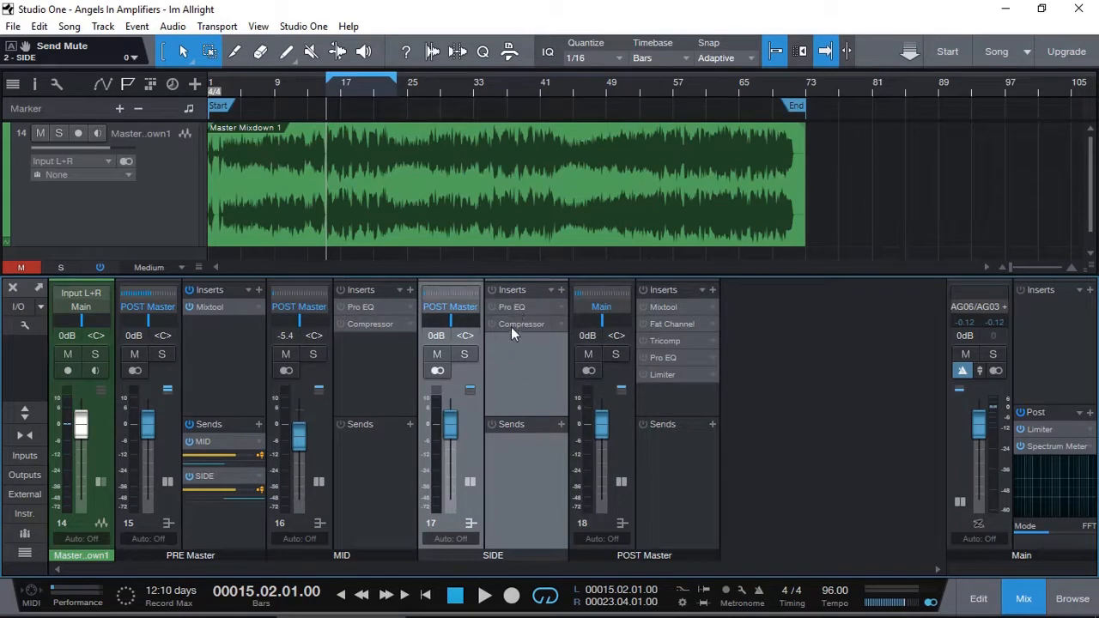
{"action": "left_click", "coordinate": [680, 473]}
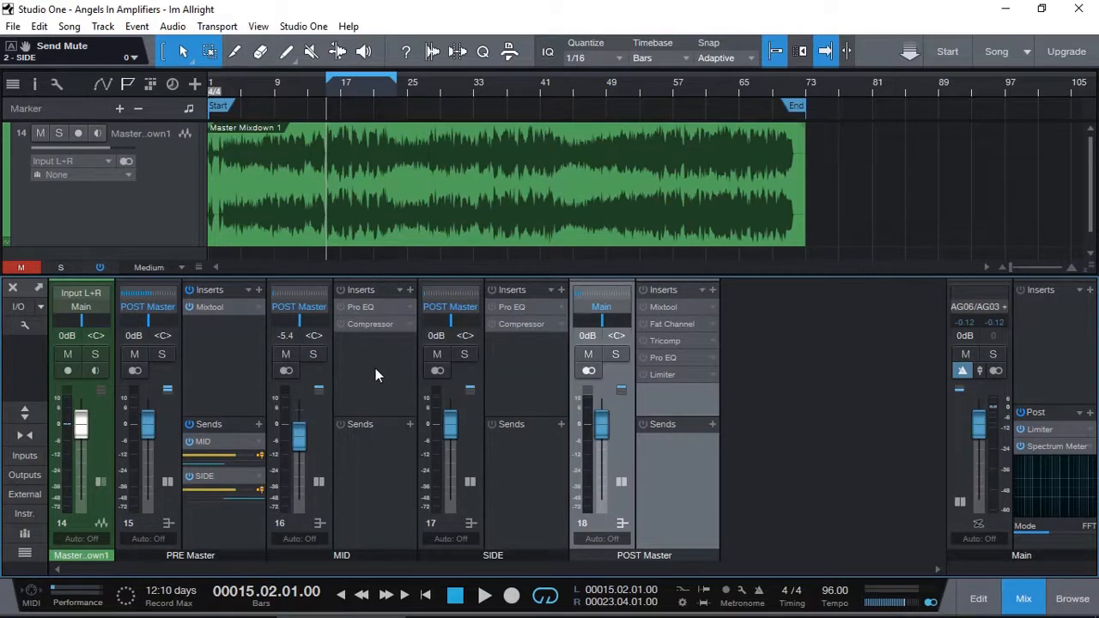
{"action": "left_click", "coordinate": [375, 370]}
{"action": "left_click", "coordinate": [510, 378]}
Open the Mixtool with MS Transform on the POST Master bus, switch it on and close its window.
{"action": "left_click", "coordinate": [684, 468]}
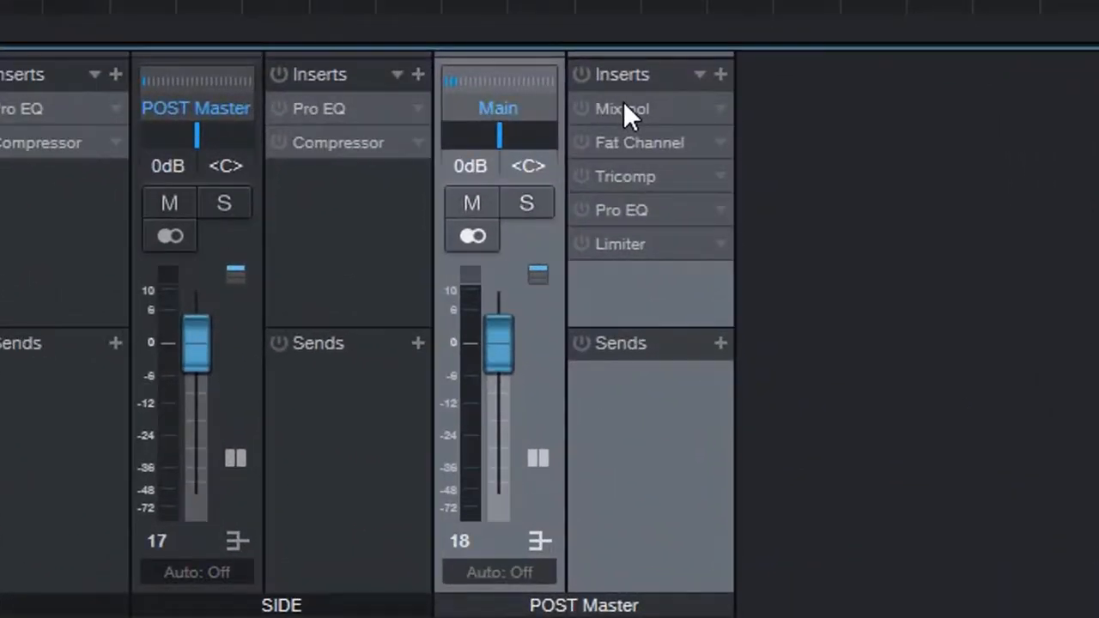
{"action": "double_click", "coordinate": [622, 106]}
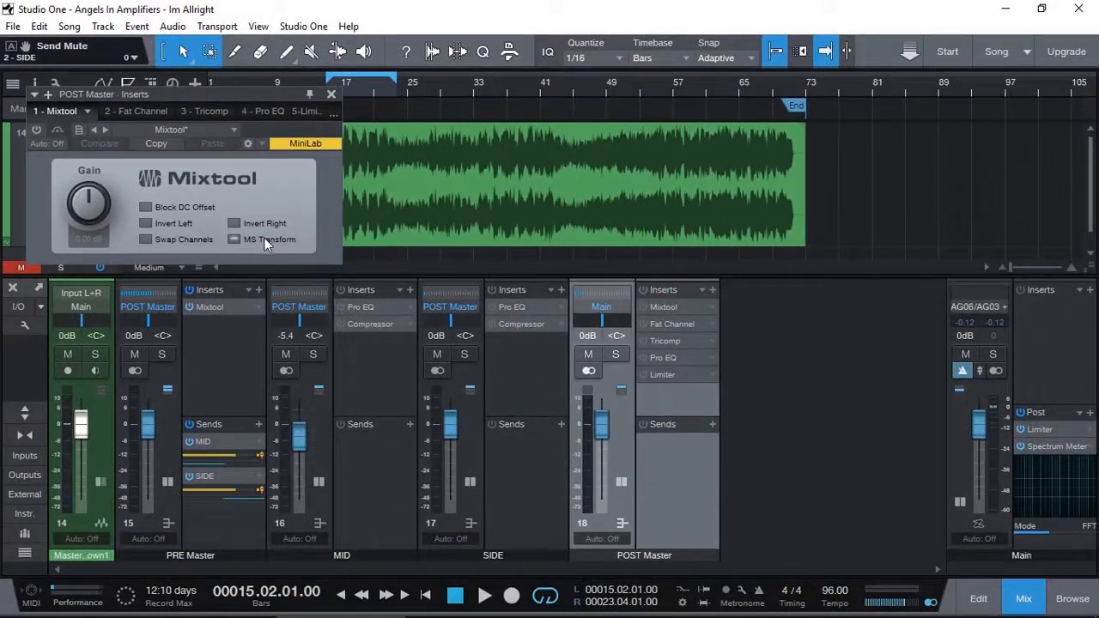
{"action": "left_click", "coordinate": [331, 94]}
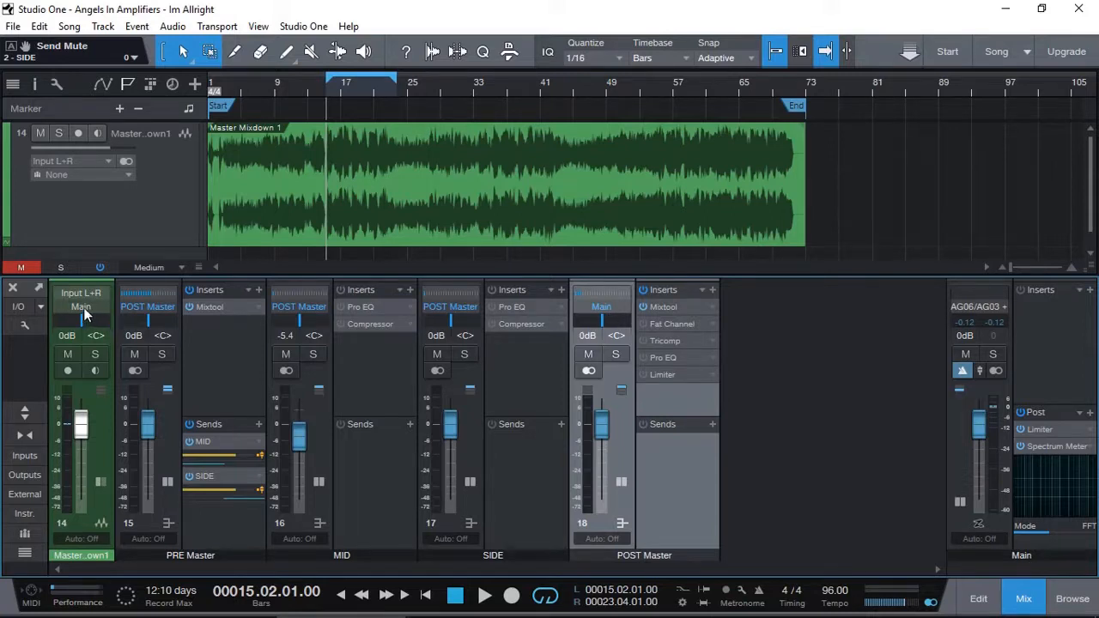
Route the Master Mixdown 1 track's output to PRE Master and review the MID and SIDE buses it feeds.
{"action": "left_click", "coordinate": [210, 344]}
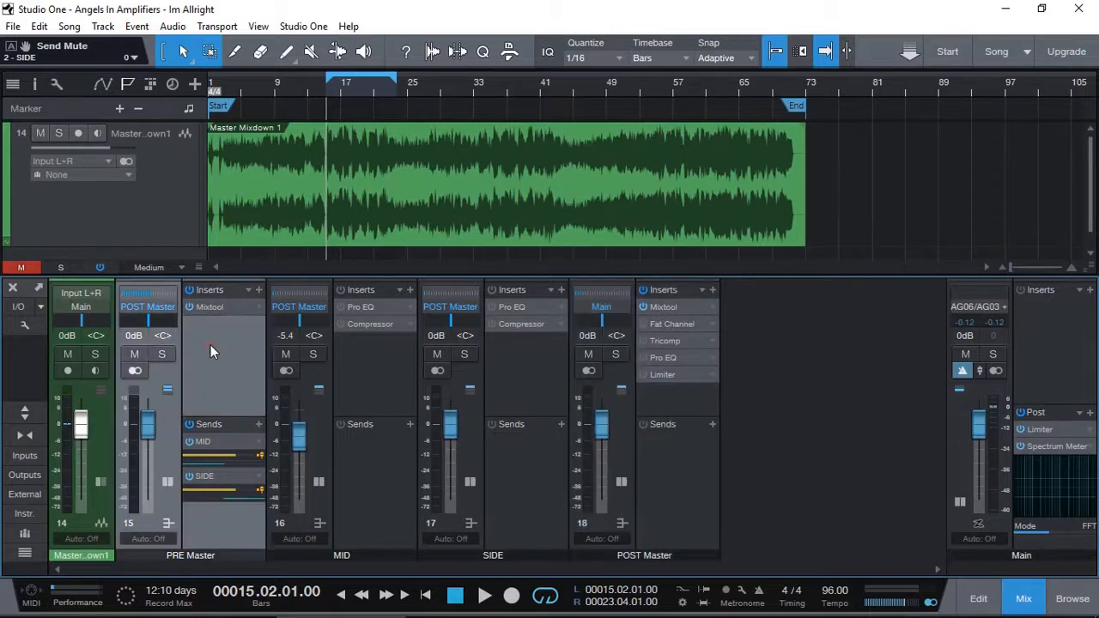
{"action": "left_click", "coordinate": [82, 308]}
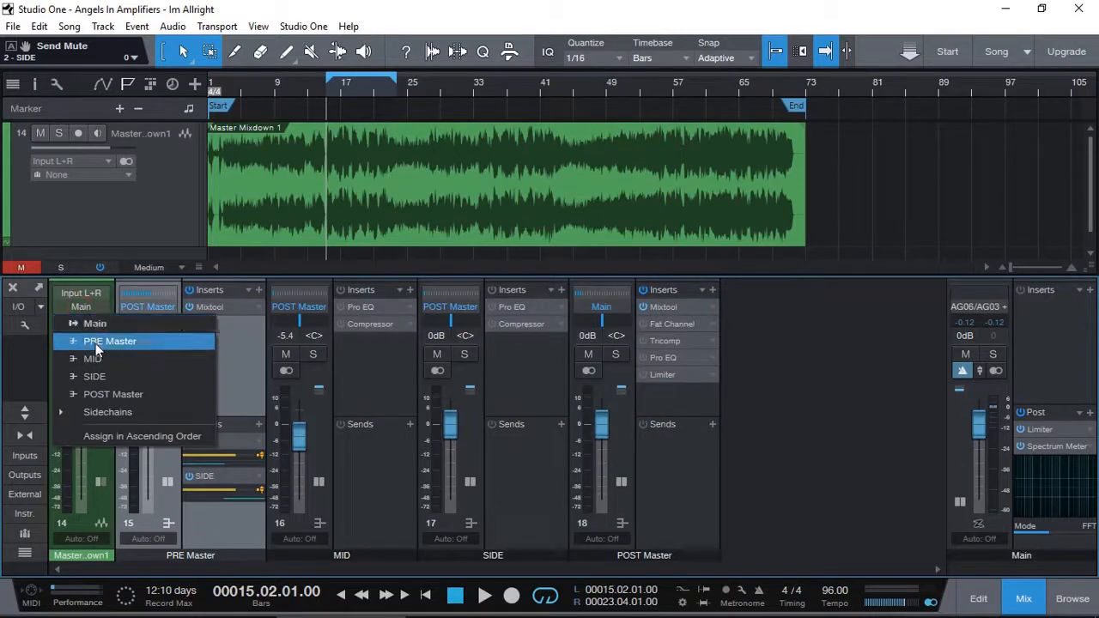
{"action": "left_click", "coordinate": [97, 341]}
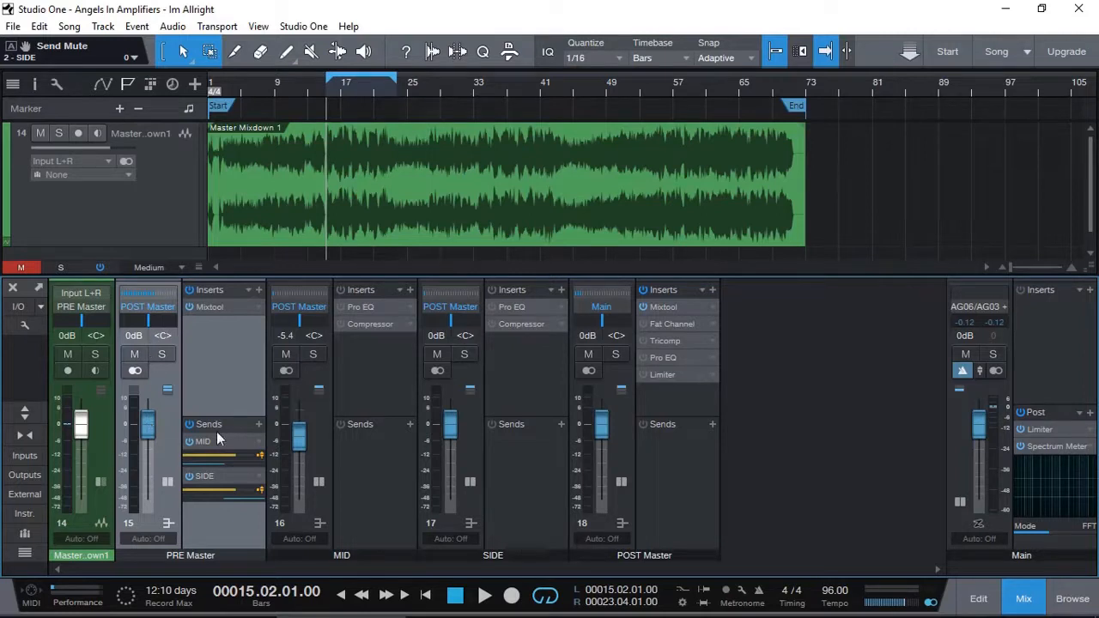
{"action": "left_click", "coordinate": [378, 471]}
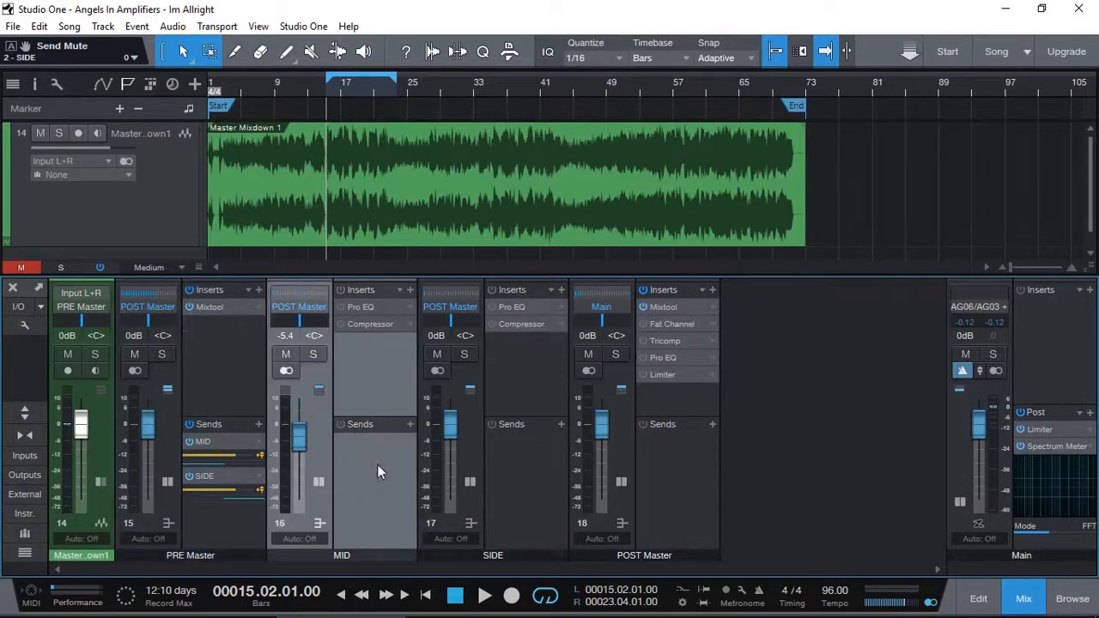
{"action": "left_click", "coordinate": [520, 490]}
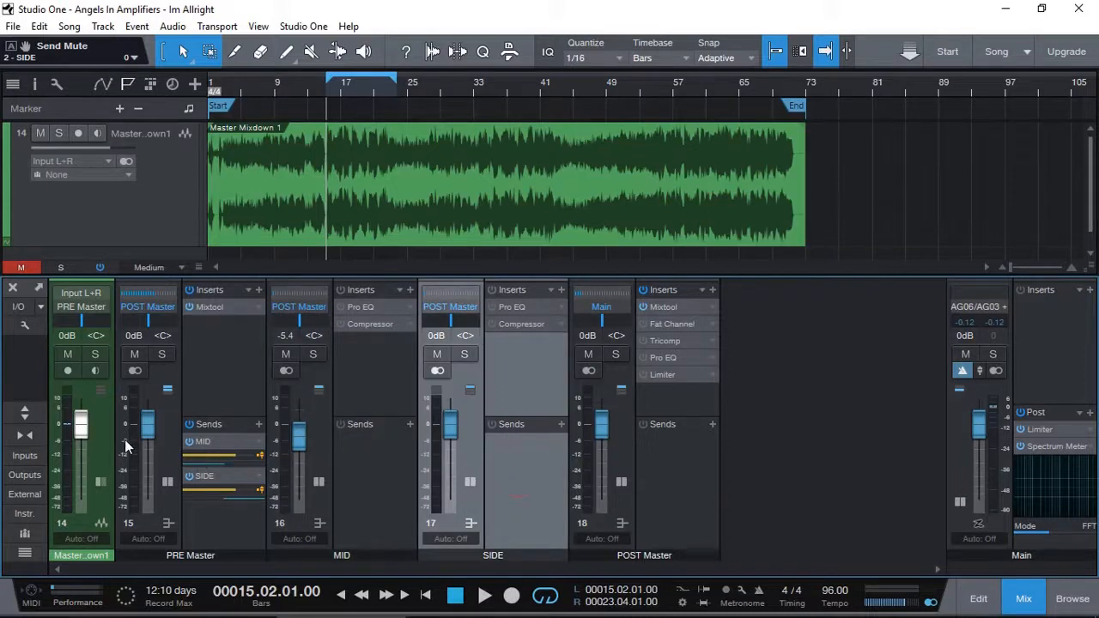
Pull the PRE Master bus's volume fully down to -oo and review how MID and SIDE feed POST Master.
{"action": "left_click_drag", "start_coordinate": [148, 425], "coordinate": [150, 512]}
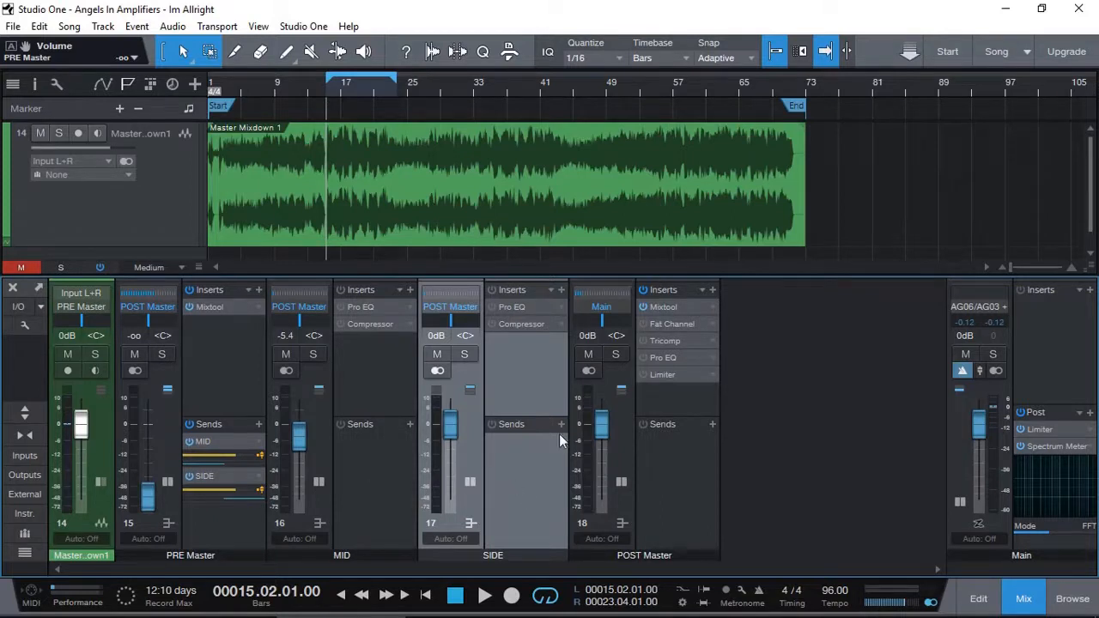
{"action": "left_click", "coordinate": [669, 458]}
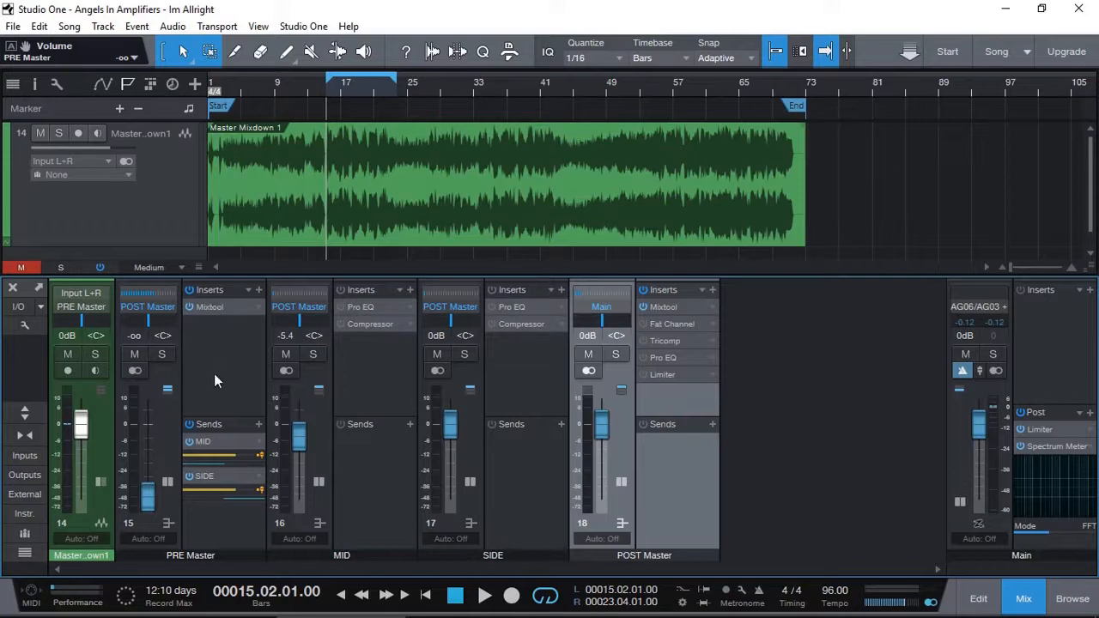
{"action": "left_click", "coordinate": [366, 486]}
{"action": "left_click", "coordinate": [522, 481]}
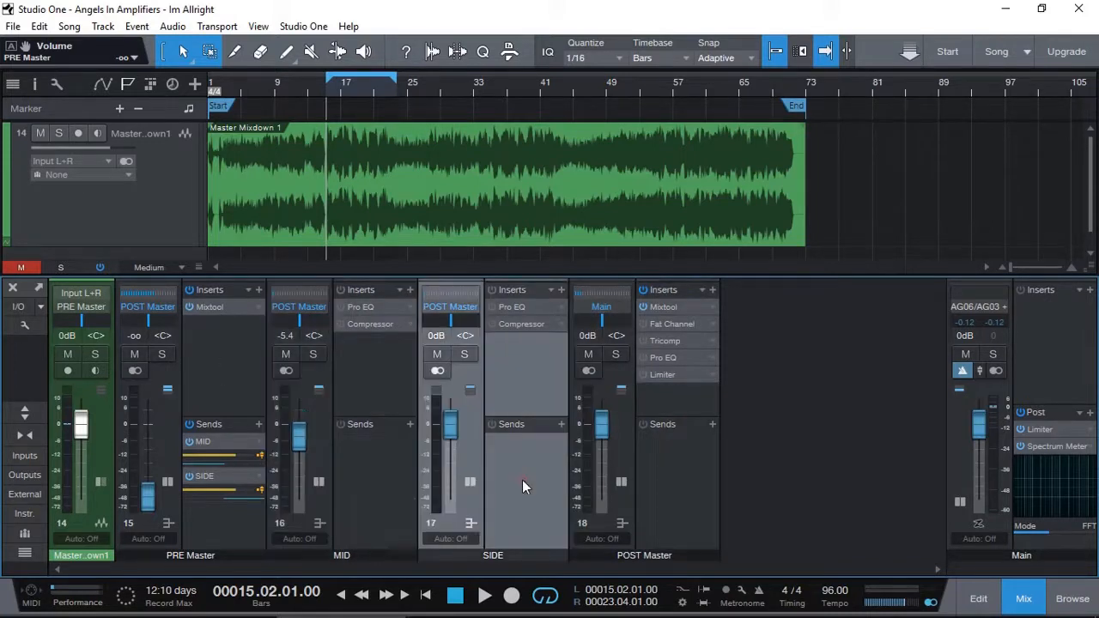
{"action": "left_click", "coordinate": [684, 481]}
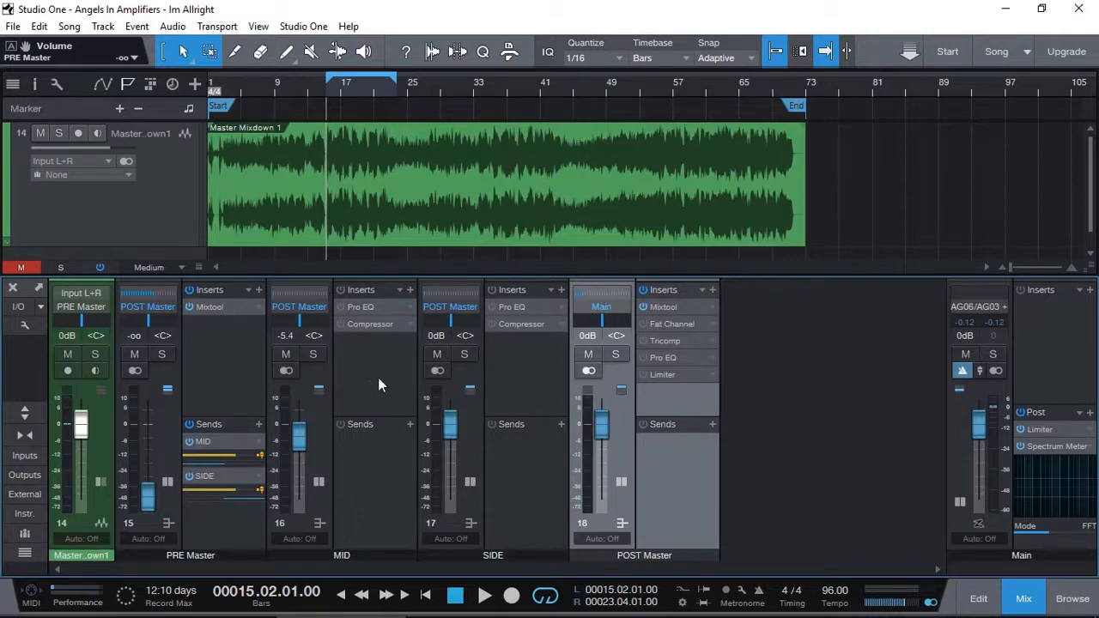
Play the looped section, reset the MID bus's volume to 0 dB while listening, and stop playback.
{"action": "key", "text": "space"}
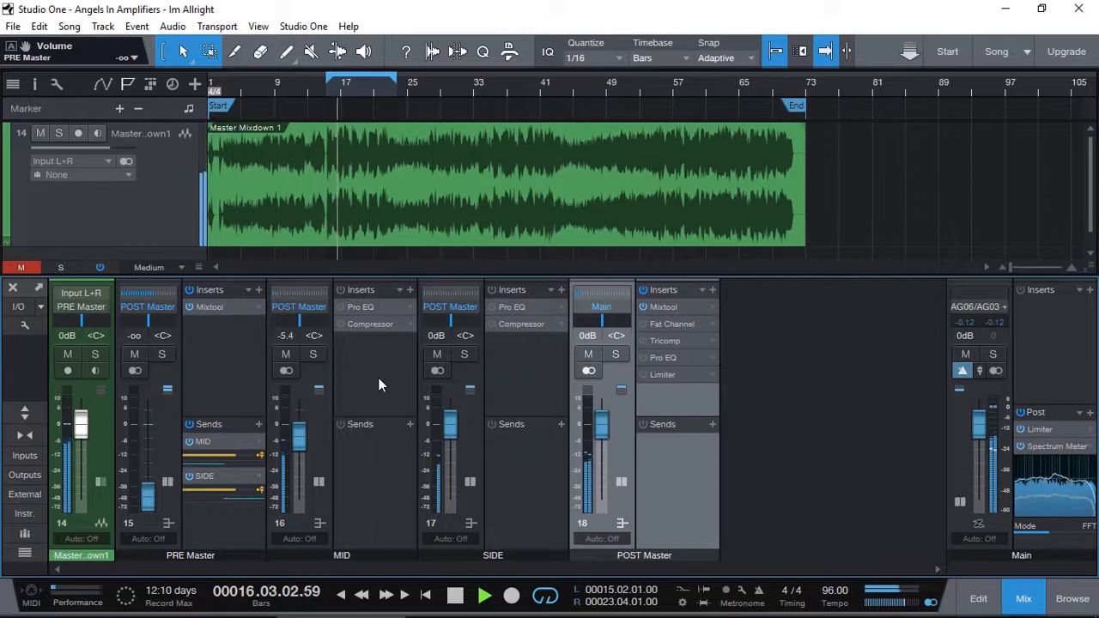
{"action": "left_click", "coordinate": [301, 437], "text": "ctrl"}
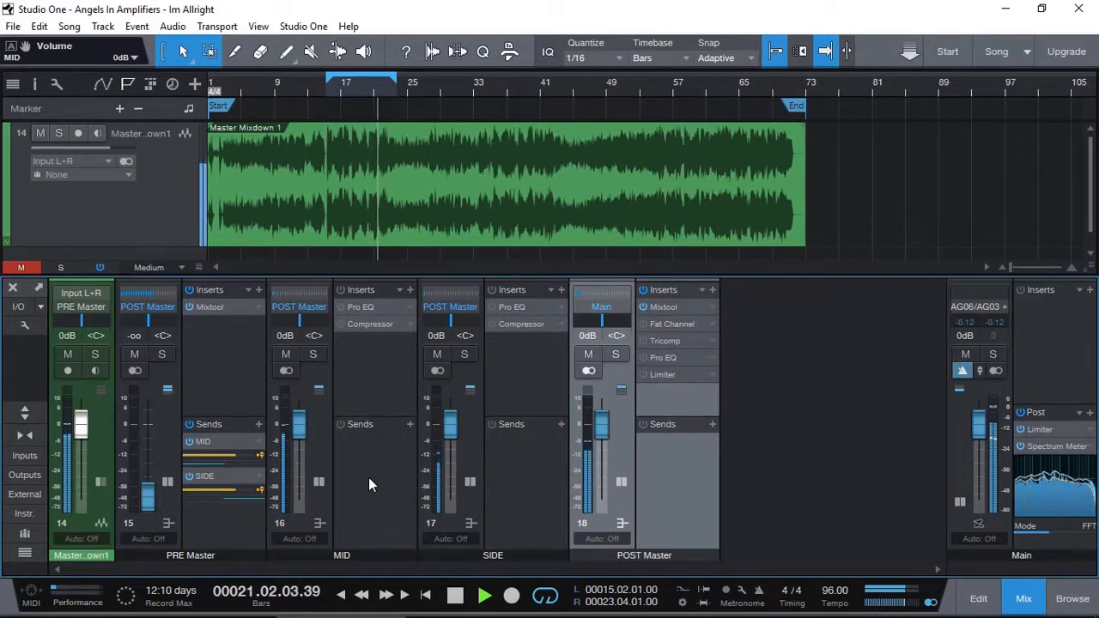
{"action": "key", "text": "space"}
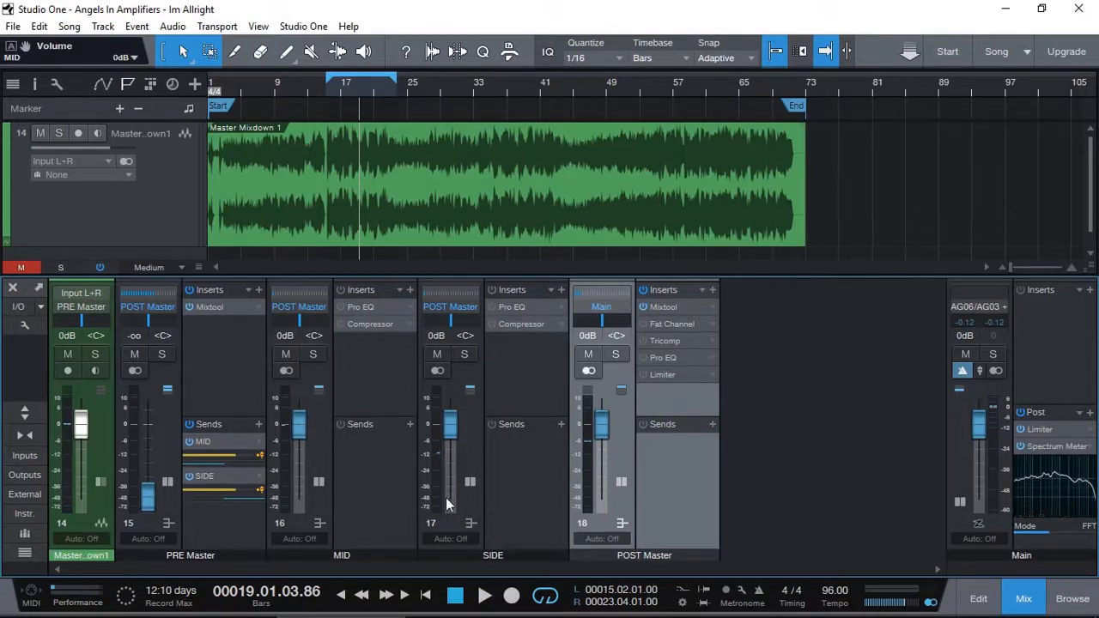
Audition the SIDE and MID signals alone during playback by fully lowering the opposite bus each time, returning both to 0 dB.
{"action": "key", "text": "space"}
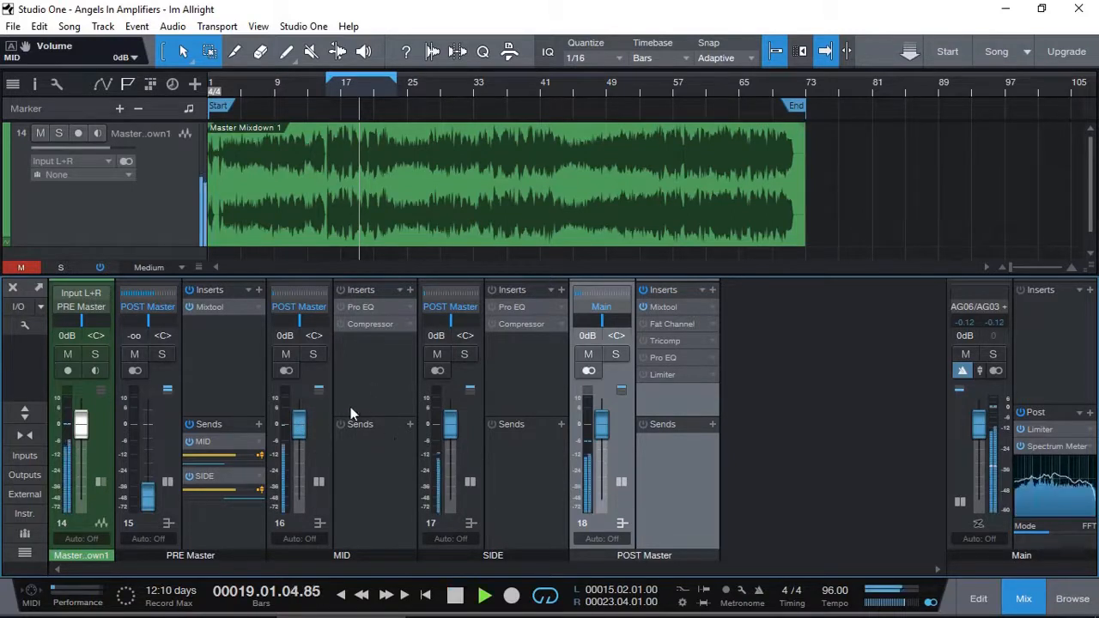
{"action": "left_click_drag", "start_coordinate": [300, 431], "coordinate": [295, 510]}
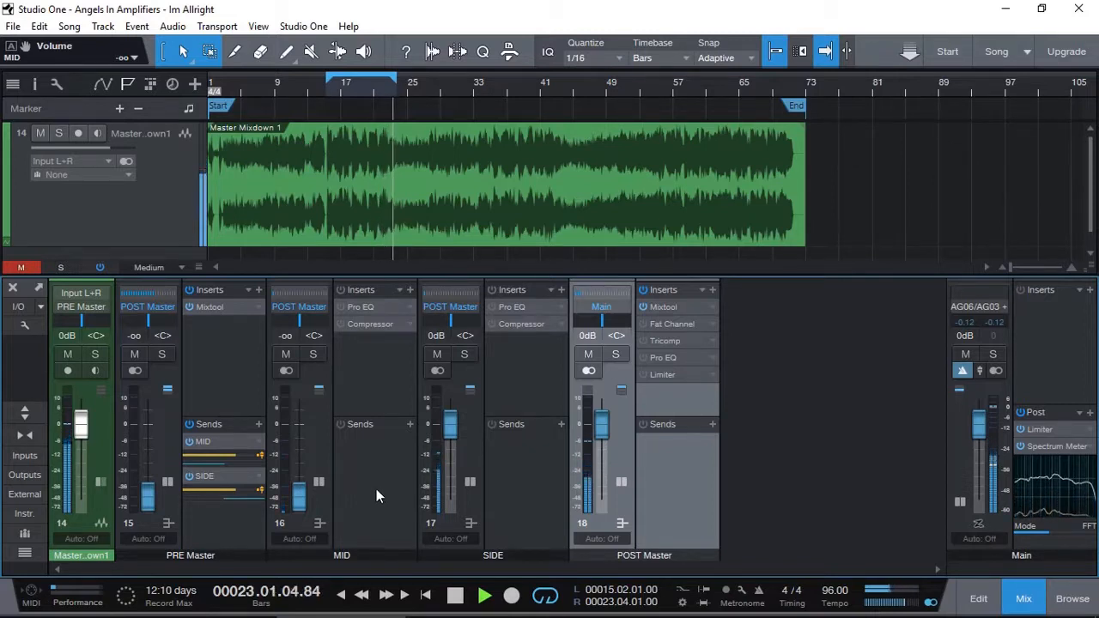
{"action": "left_click_drag", "start_coordinate": [305, 499], "coordinate": [297, 429]}
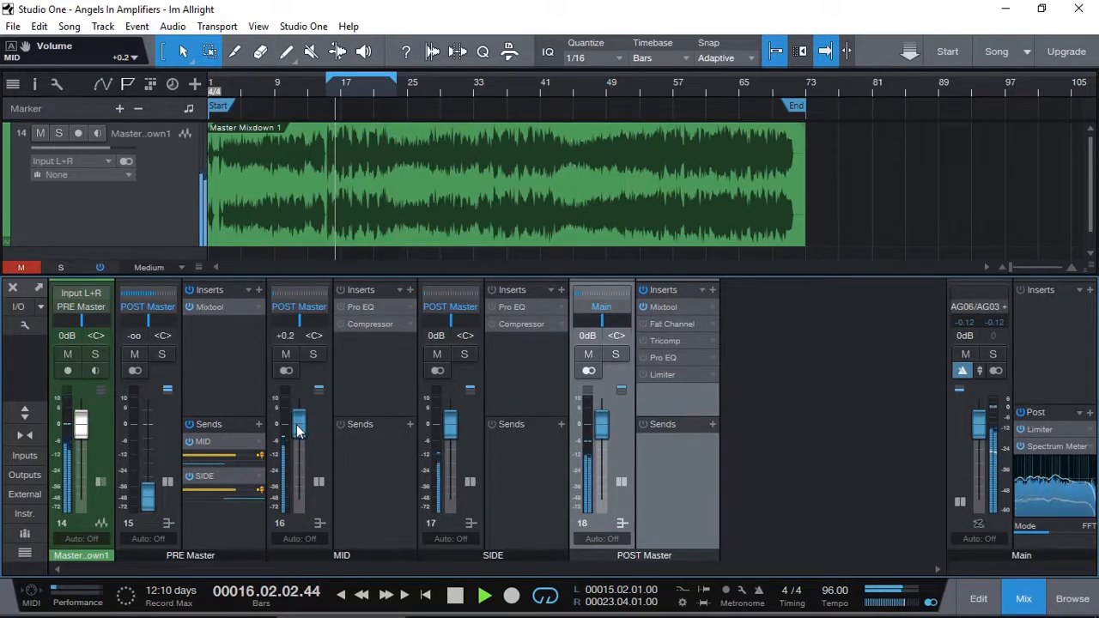
{"action": "left_click_drag", "start_coordinate": [450, 422], "coordinate": [448, 512]}
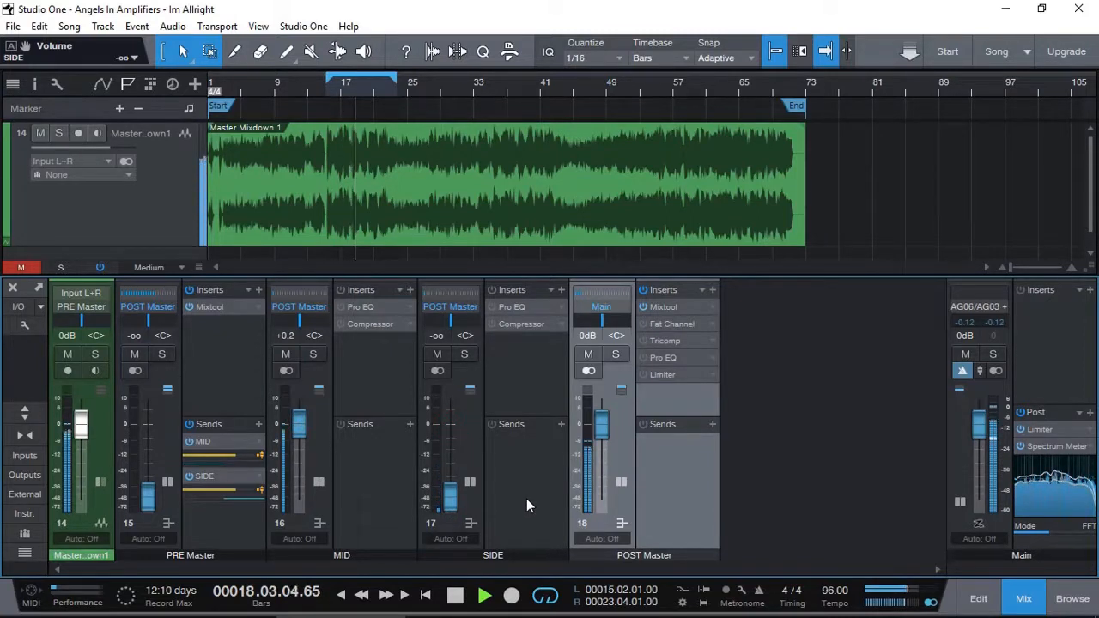
{"action": "left_click_drag", "start_coordinate": [460, 504], "coordinate": [448, 425]}
{"action": "left_click_drag", "start_coordinate": [299, 429], "coordinate": [299, 430]}
{"action": "key", "text": "space"}
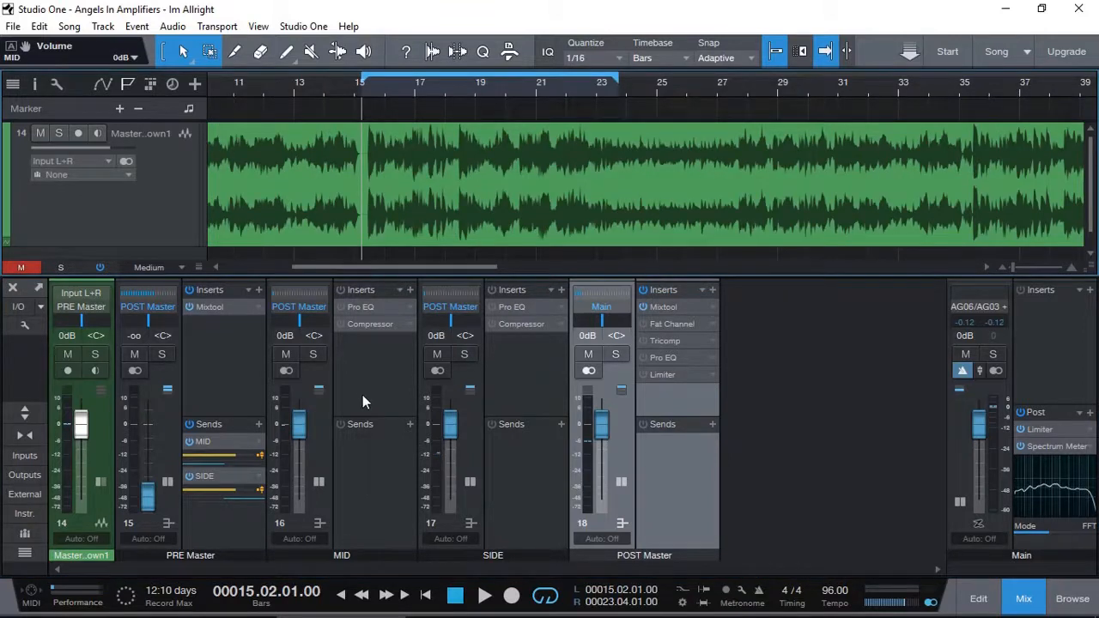
Open the Pro EQ on the MID bus, switch it on and move its window aside.
{"action": "left_click", "coordinate": [353, 385]}
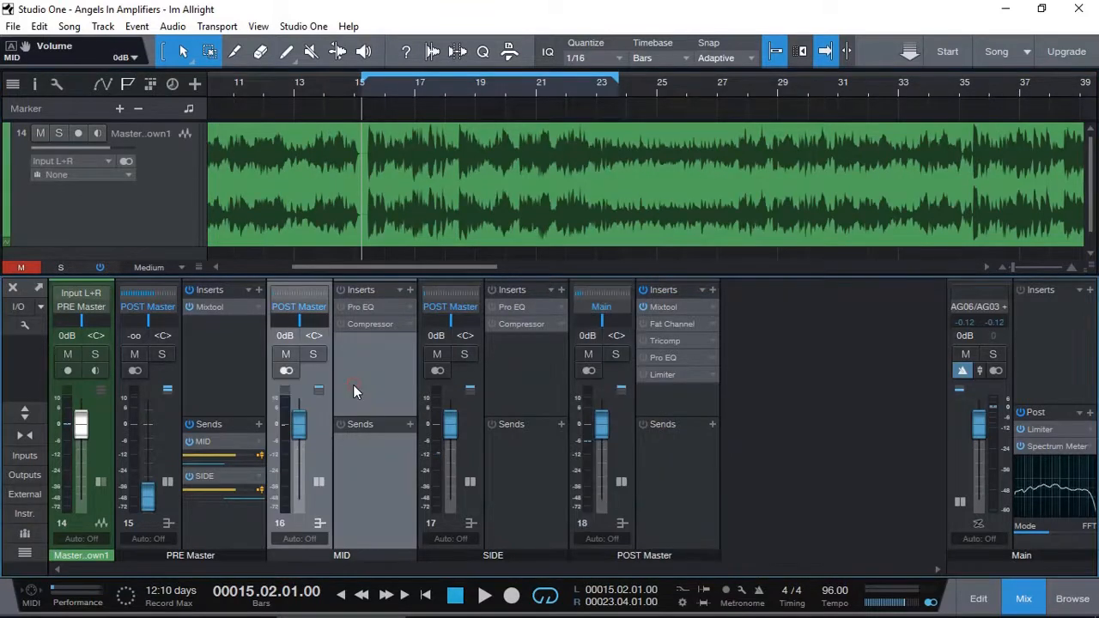
{"action": "left_click", "coordinate": [360, 307]}
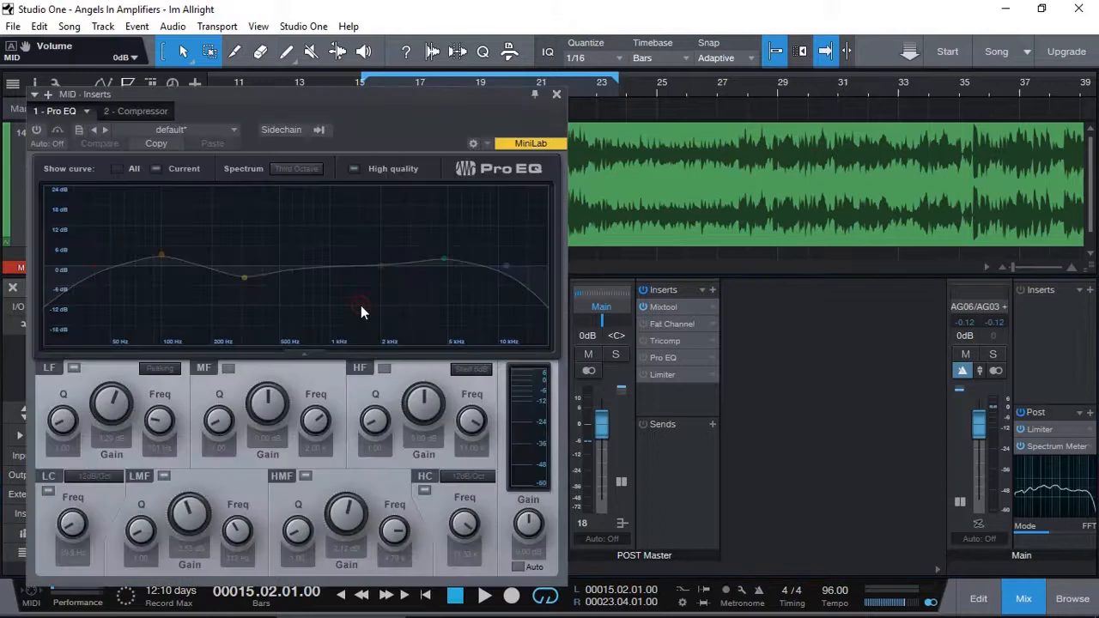
{"action": "left_click", "coordinate": [36, 129]}
{"action": "left_click_drag", "start_coordinate": [346, 105], "coordinate": [452, 89]}
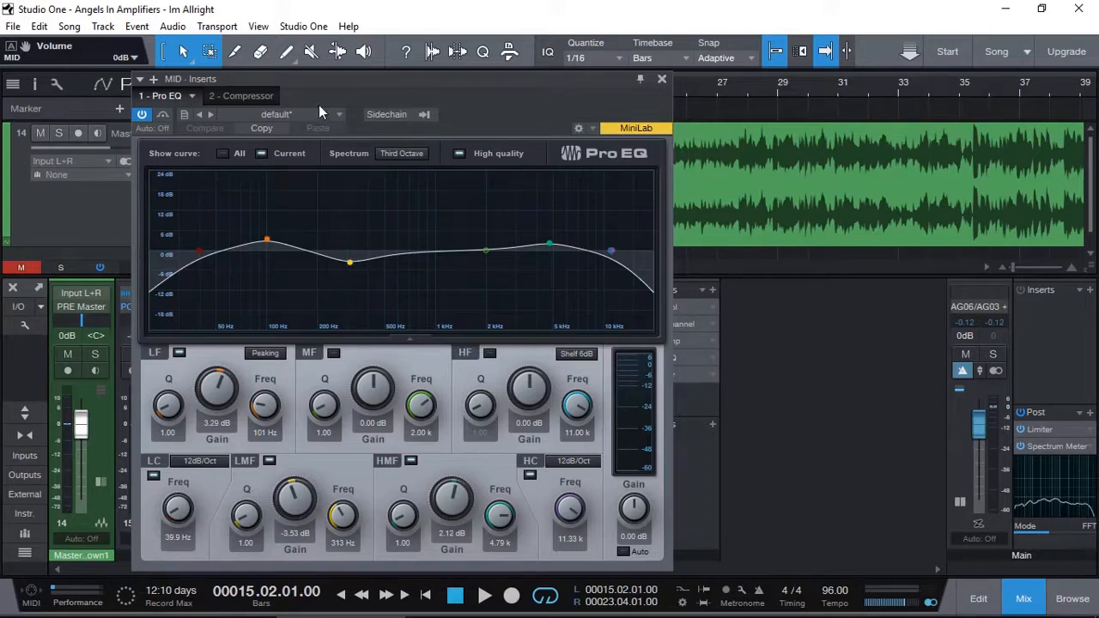
Switch on the Compressor on the MID bus and close the insert window.
{"action": "left_click", "coordinate": [247, 97]}
{"action": "left_click", "coordinate": [142, 116]}
{"action": "left_click", "coordinate": [142, 116]}
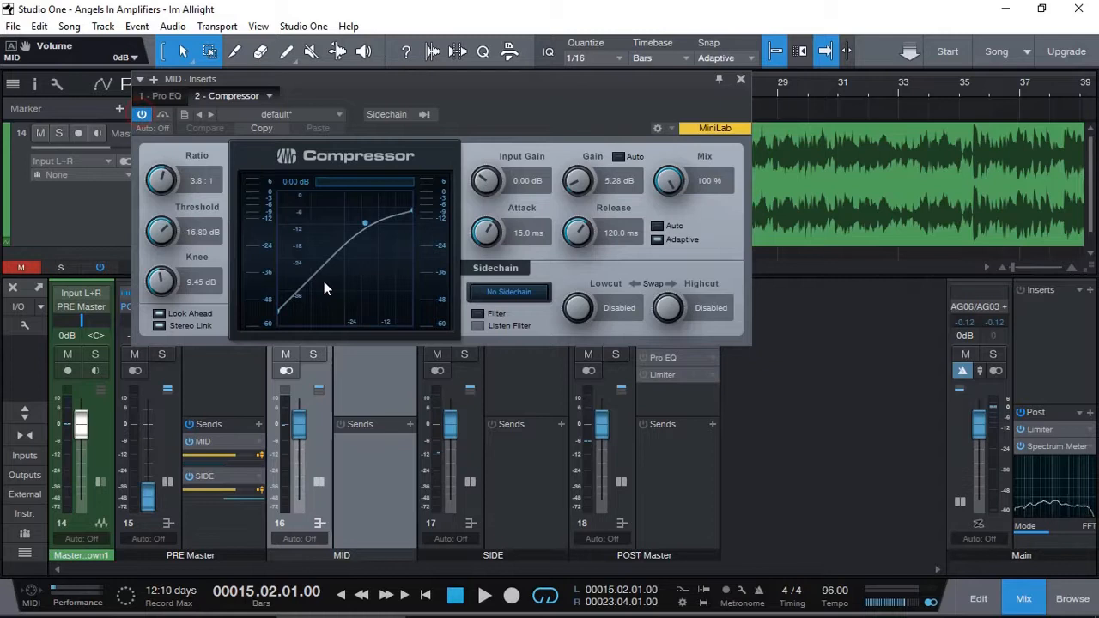
{"action": "left_click", "coordinate": [740, 80]}
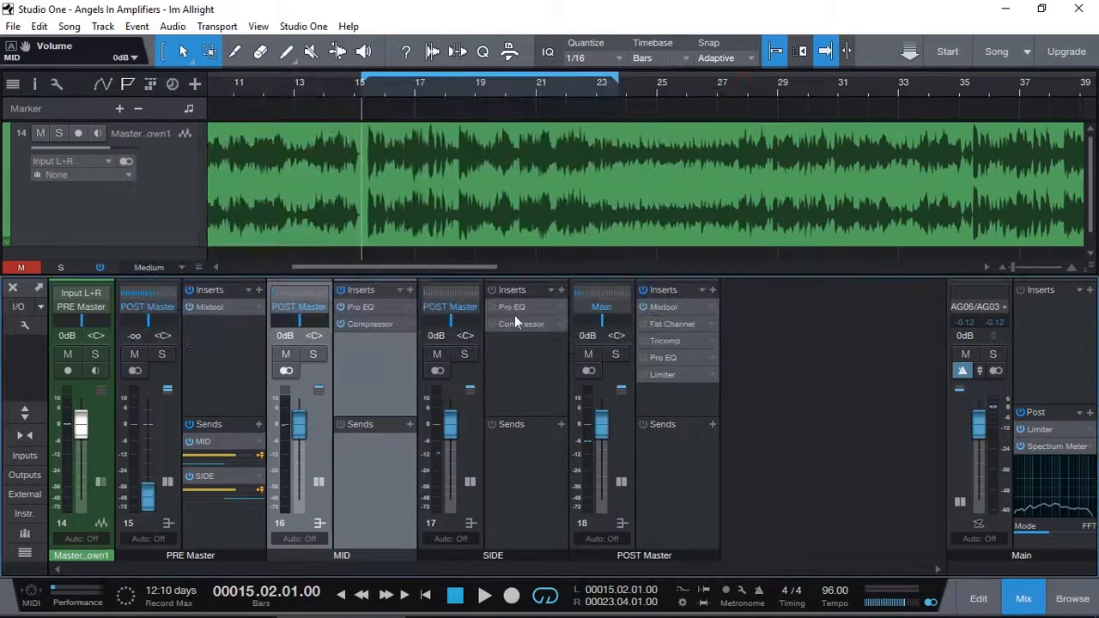
Play the loop and compare the MID bus with its inserts bypassed and active, leaving them active.
{"action": "key", "text": "space"}
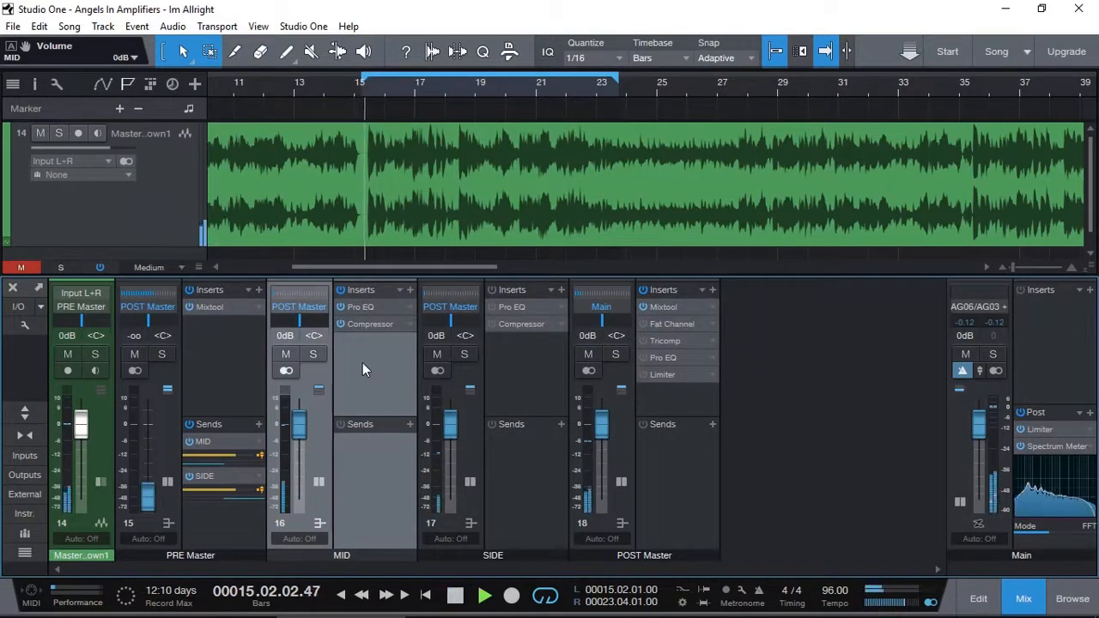
{"action": "left_click", "coordinate": [341, 290]}
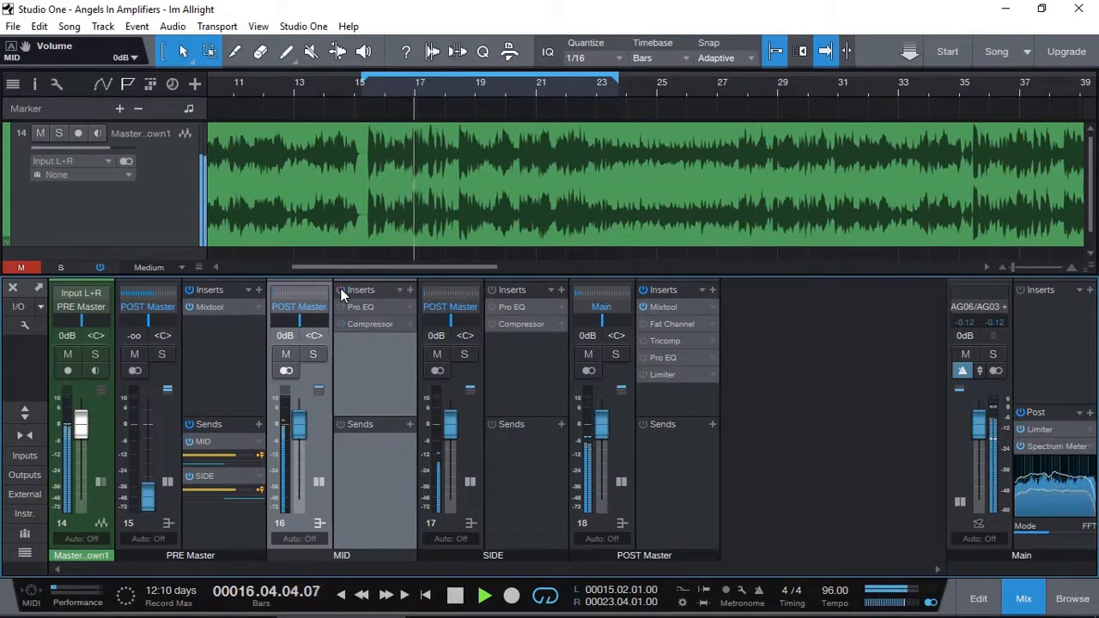
{"action": "left_click", "coordinate": [340, 288]}
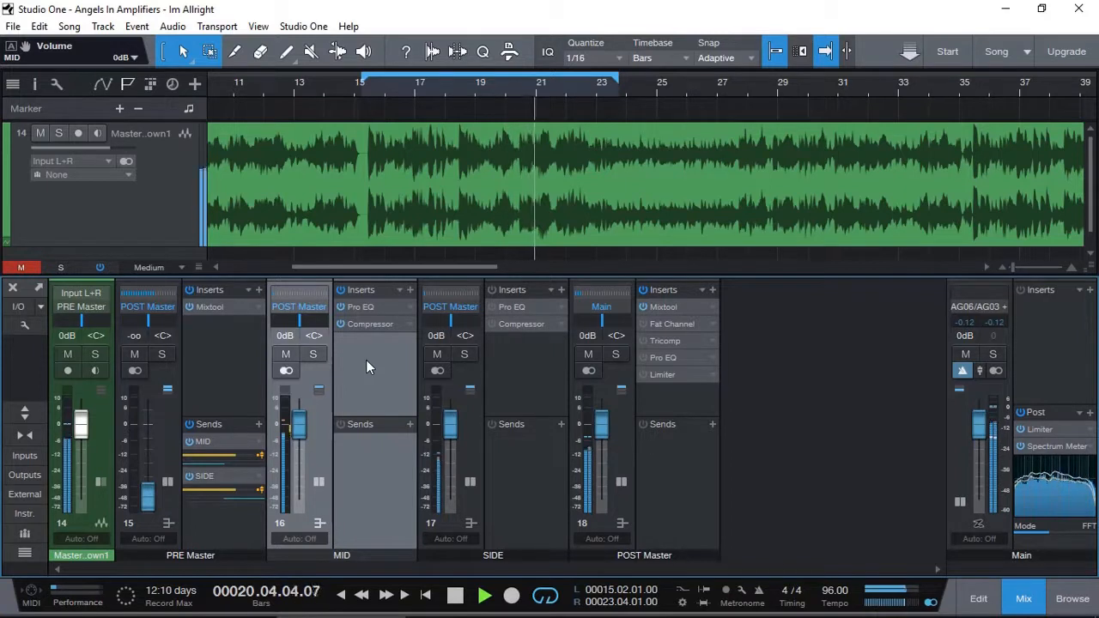
{"action": "key", "text": "space"}
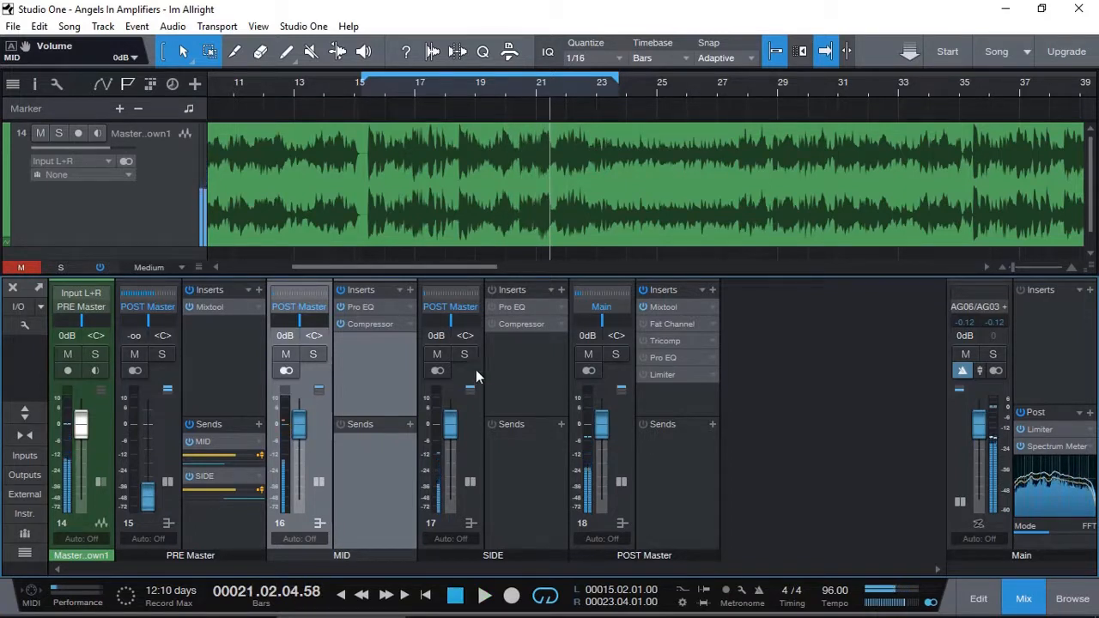
Open the Pro EQ on the SIDE bus and switch it on.
{"action": "left_click", "coordinate": [508, 371]}
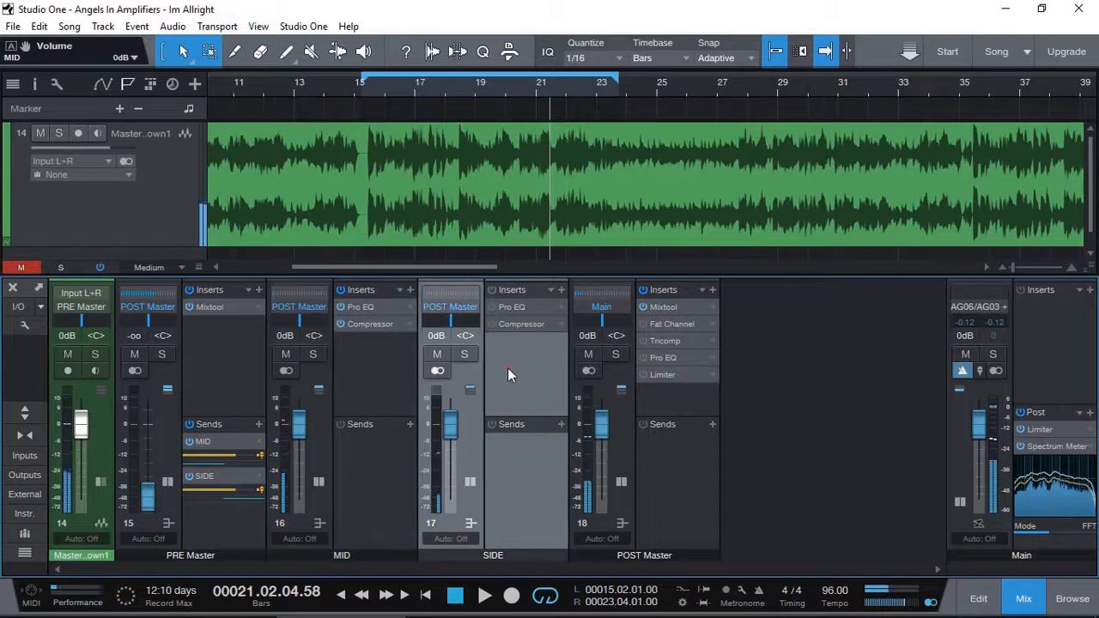
{"action": "left_click", "coordinate": [513, 307]}
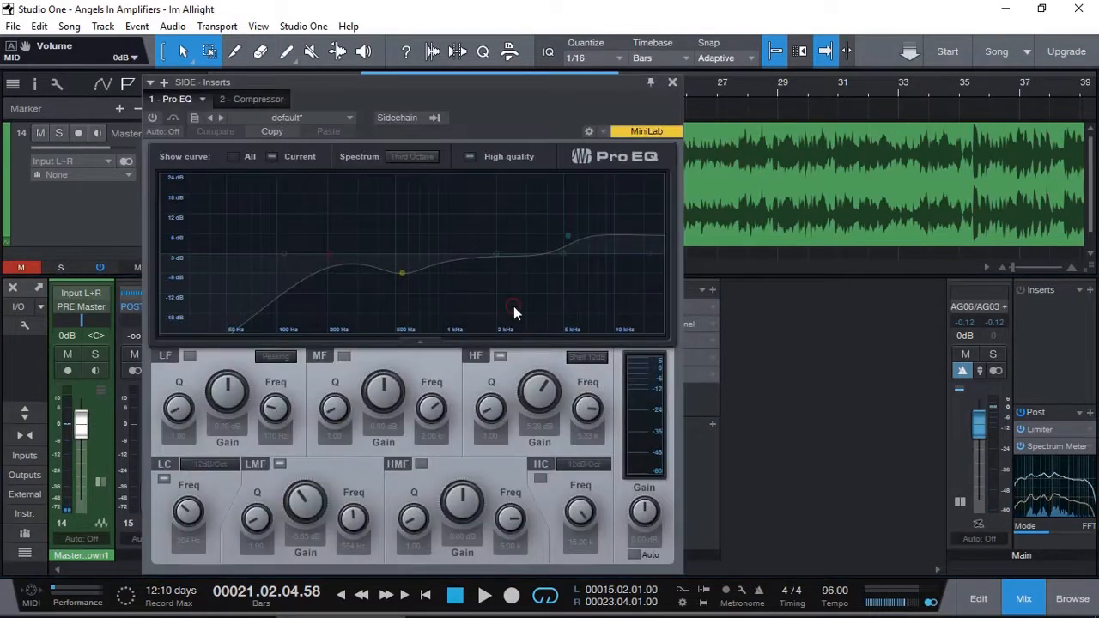
{"action": "left_click", "coordinate": [152, 118]}
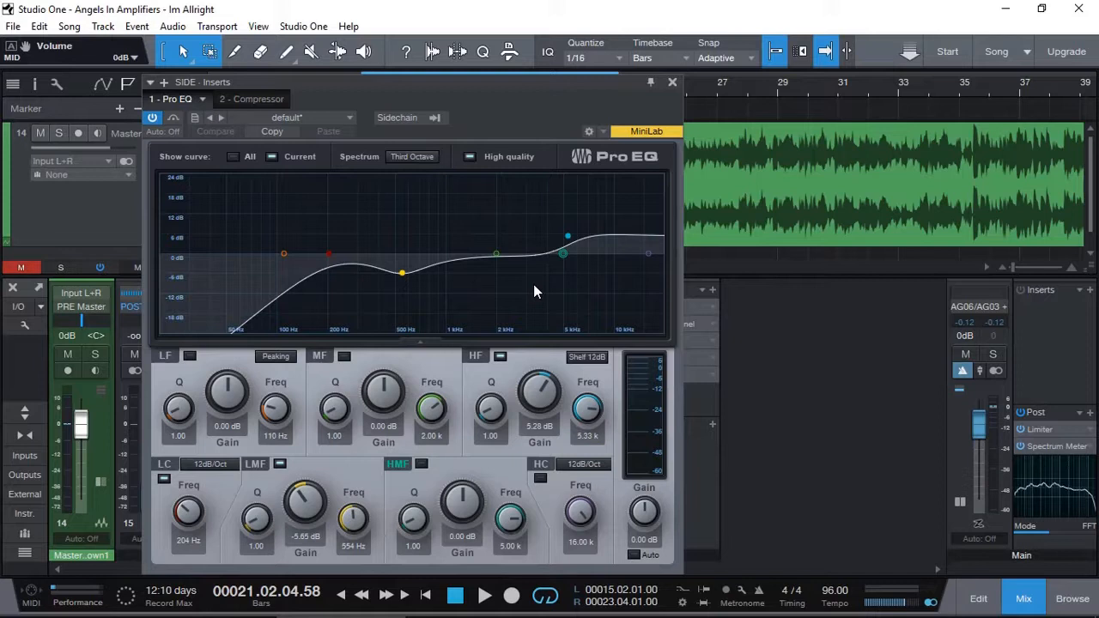
Switch on the SIDE bus's Compressor and set its attack to 1.30 ms.
{"action": "left_click", "coordinate": [269, 99]}
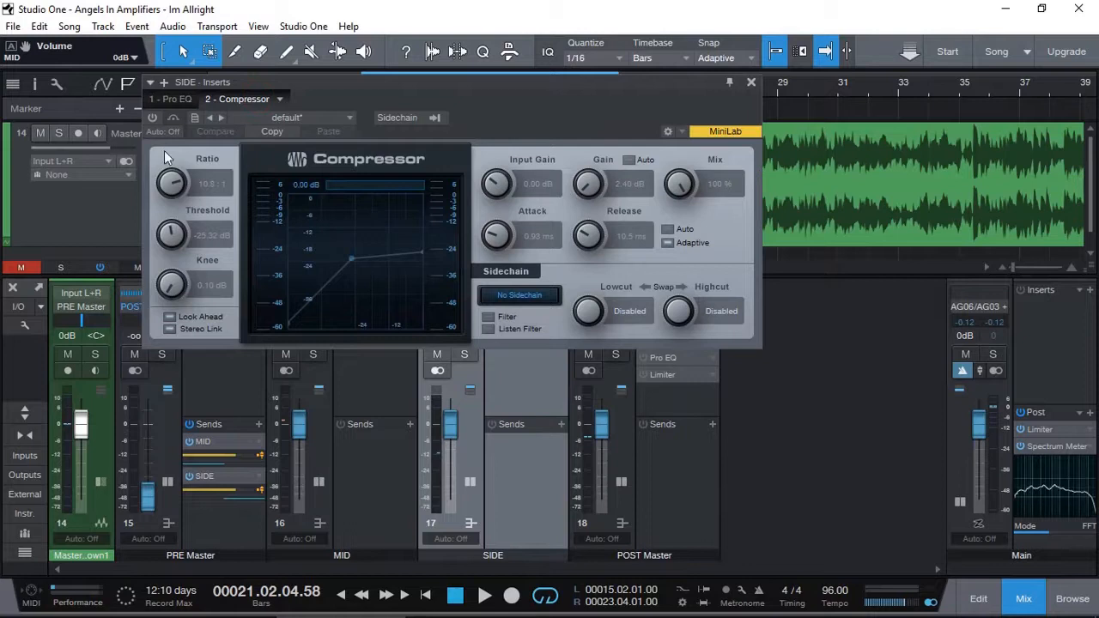
{"action": "left_click", "coordinate": [152, 116]}
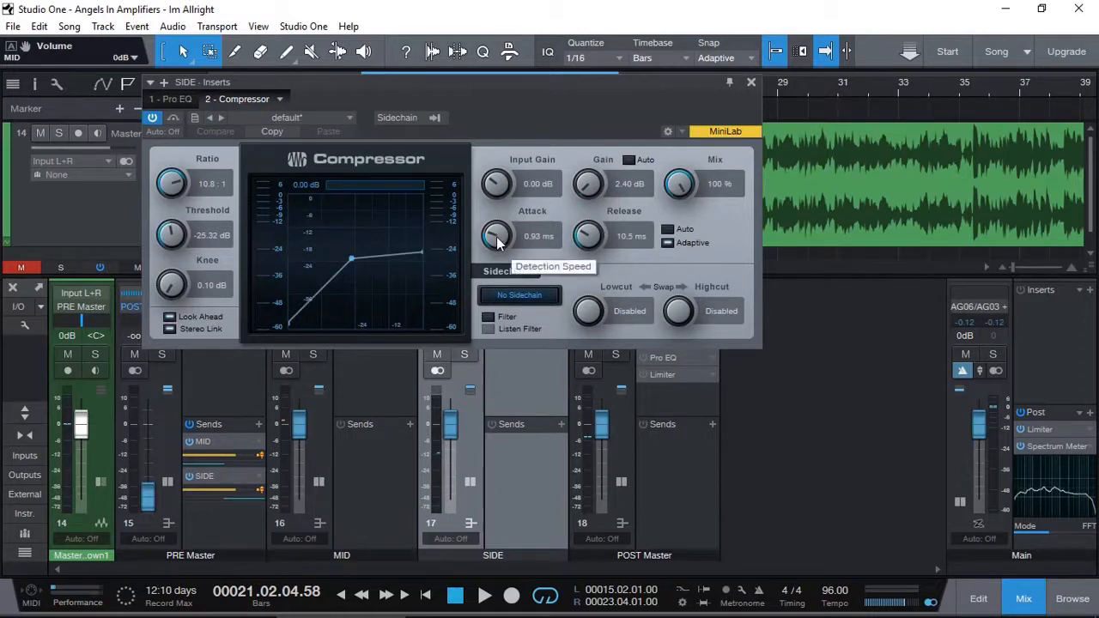
{"action": "left_click_drag", "start_coordinate": [496, 241], "coordinate": [493, 232]}
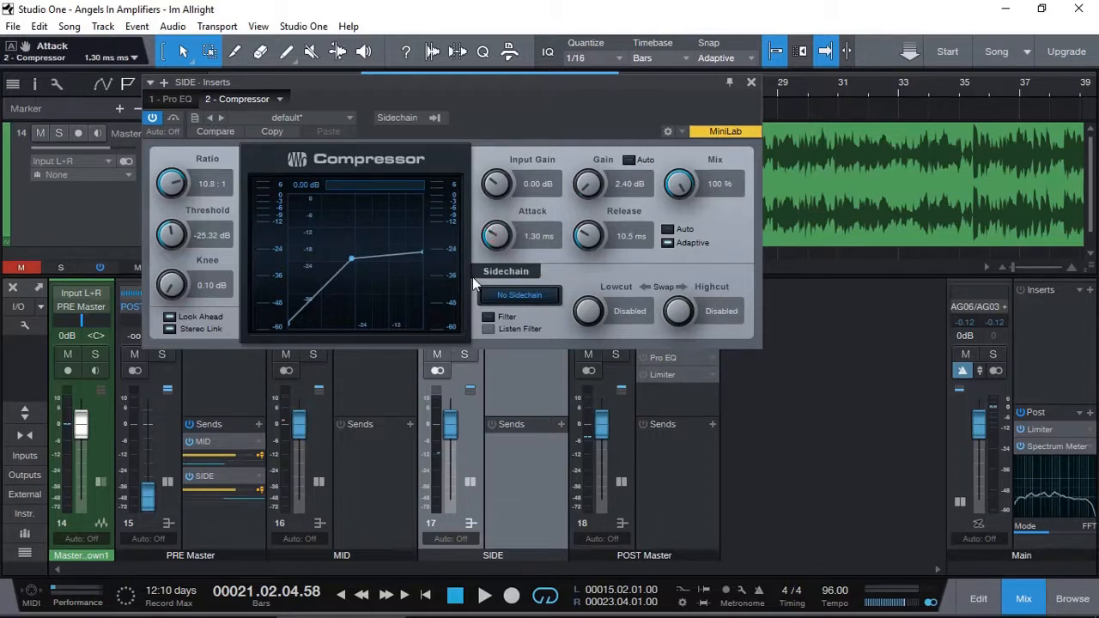
Play the loop, close the SIDE Compressor window and lower the MID bus's volume to -3.3 dB.
{"action": "key", "text": "space"}
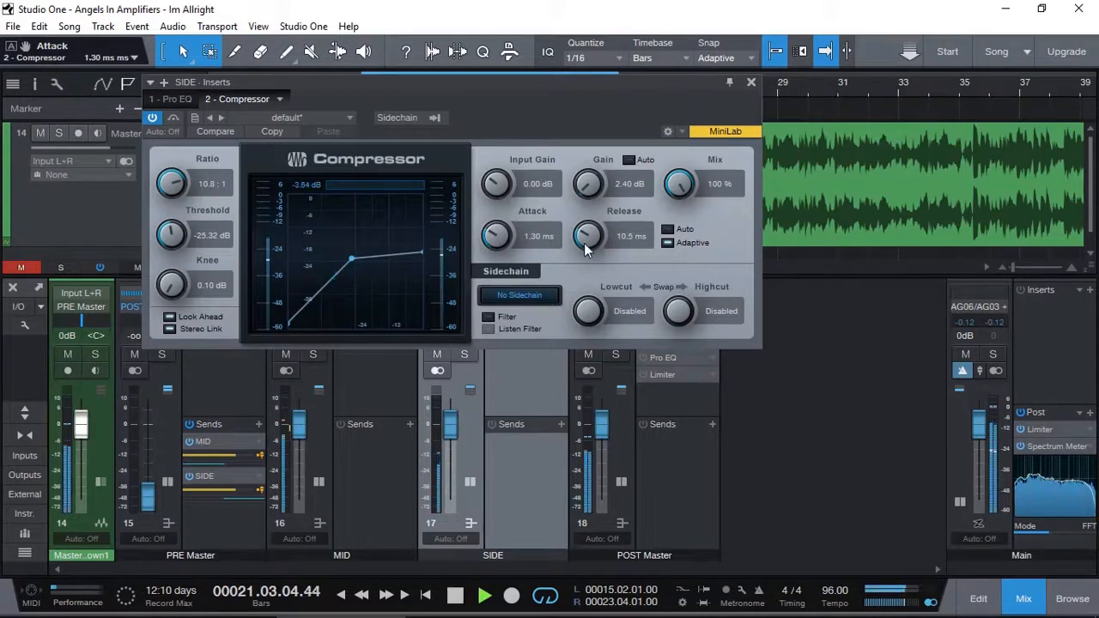
{"action": "left_click", "coordinate": [752, 83]}
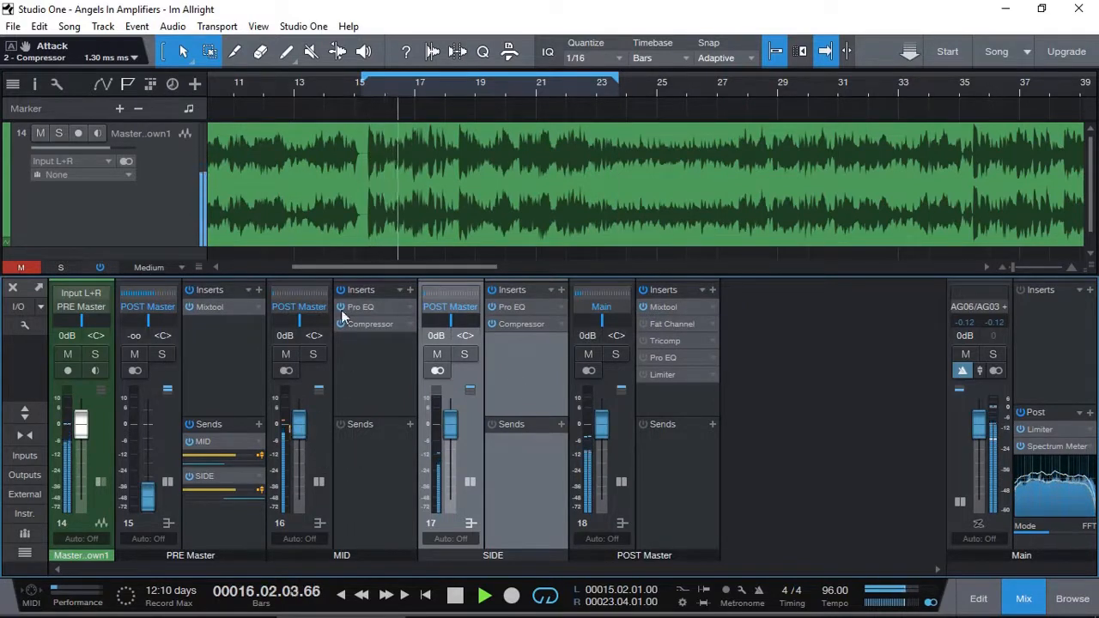
{"action": "left_click_drag", "start_coordinate": [303, 426], "coordinate": [301, 433]}
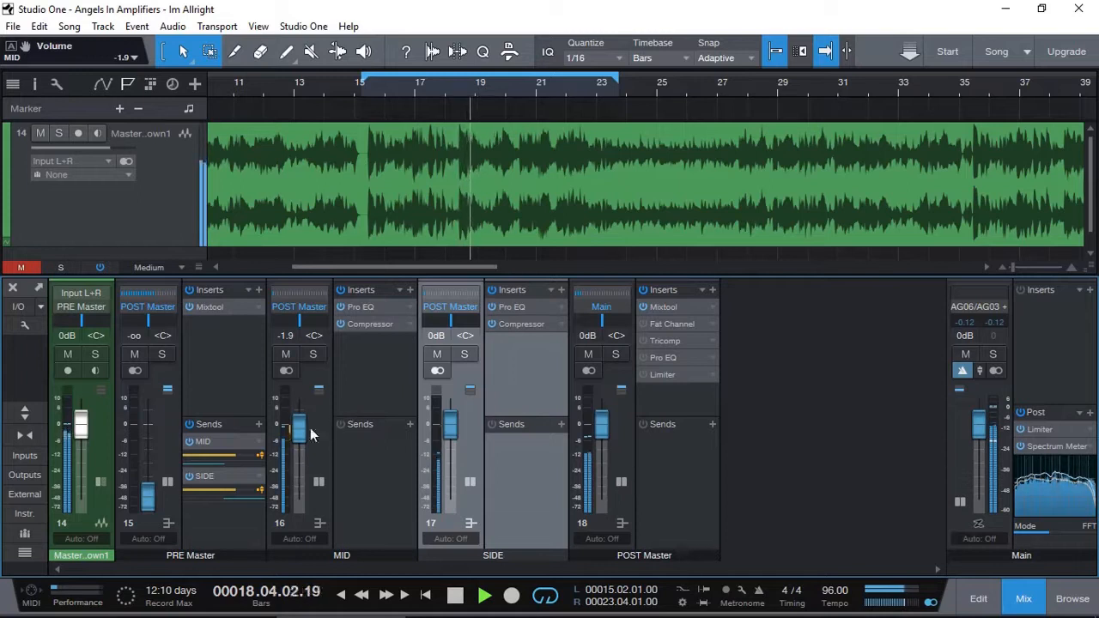
{"action": "left_click_drag", "start_coordinate": [301, 431], "coordinate": [302, 440]}
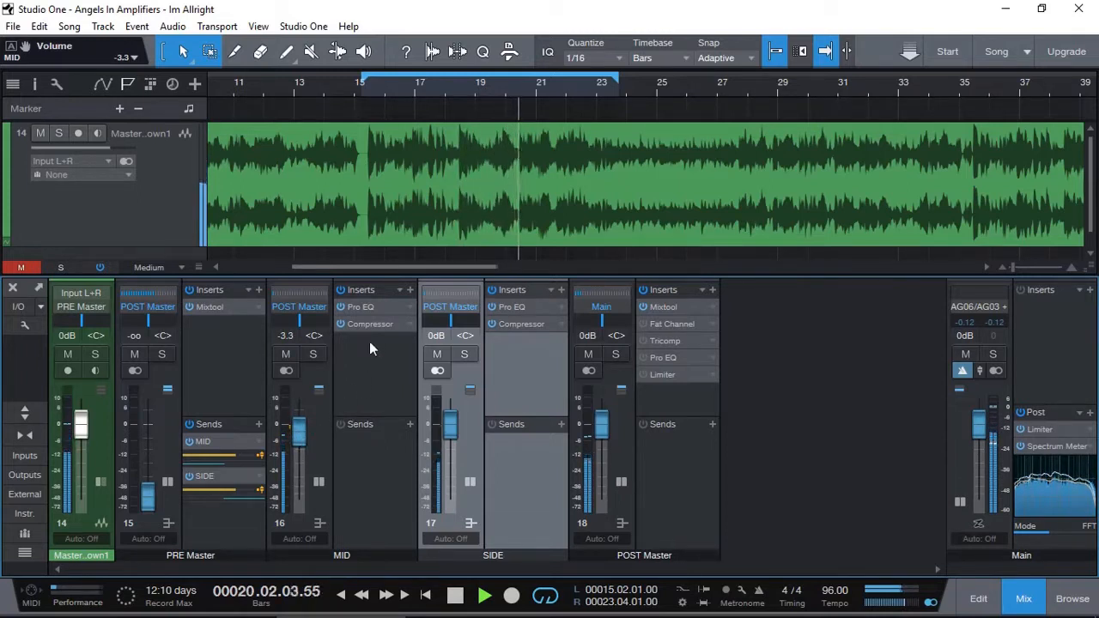
Compare the master with all MID and SIDE inserts bypassed and active, leave them active and stop playback.
{"action": "left_click", "coordinate": [342, 291]}
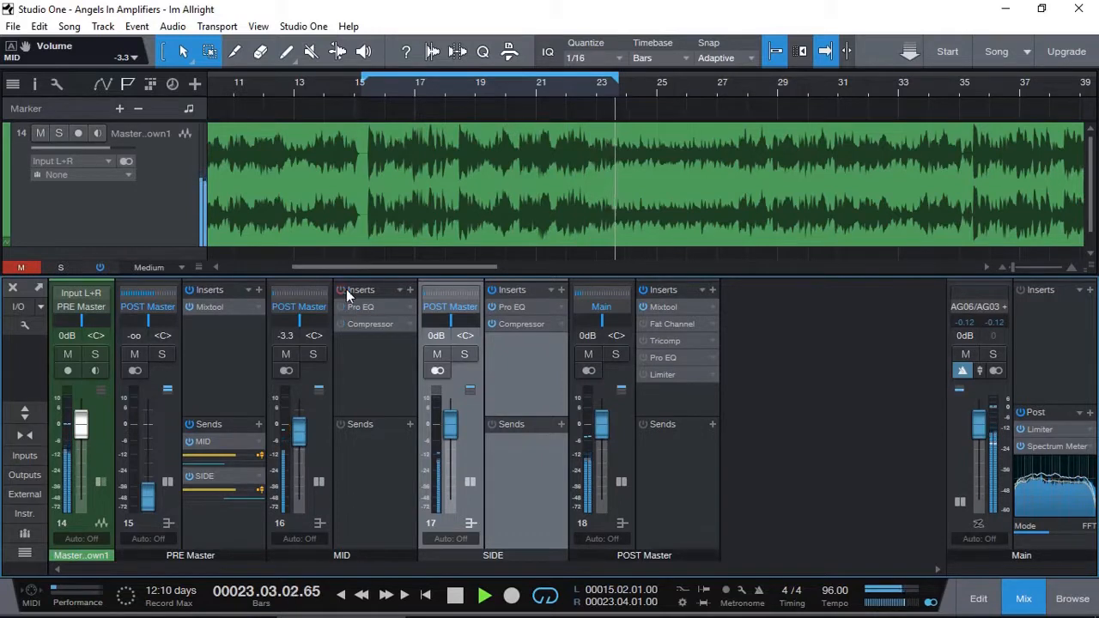
{"action": "left_click", "coordinate": [492, 290]}
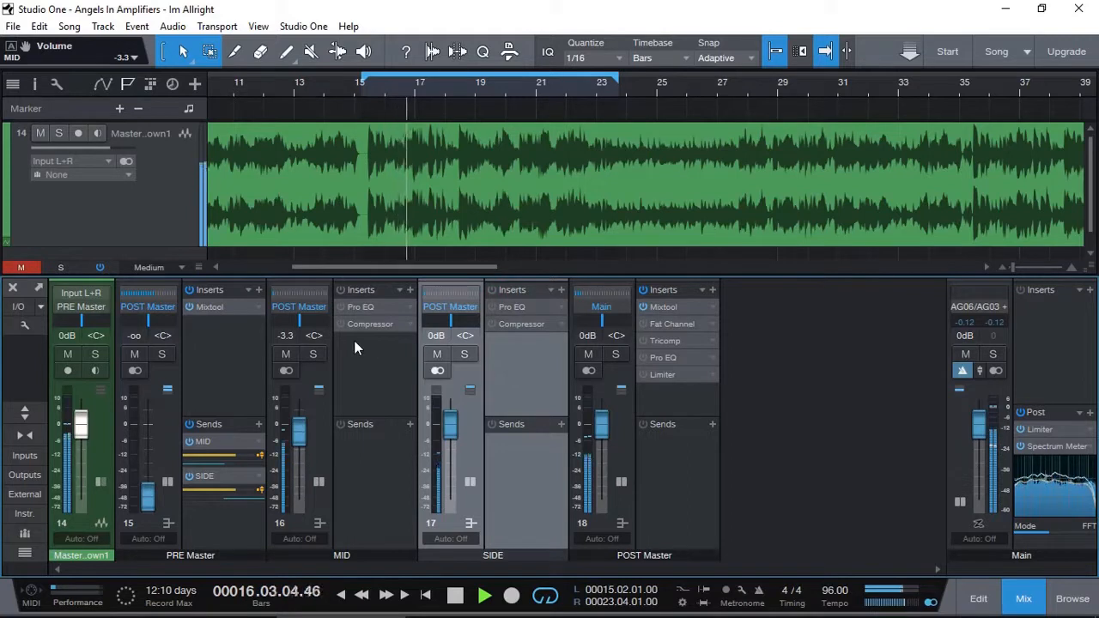
{"action": "left_click", "coordinate": [339, 288]}
{"action": "left_click", "coordinate": [492, 290]}
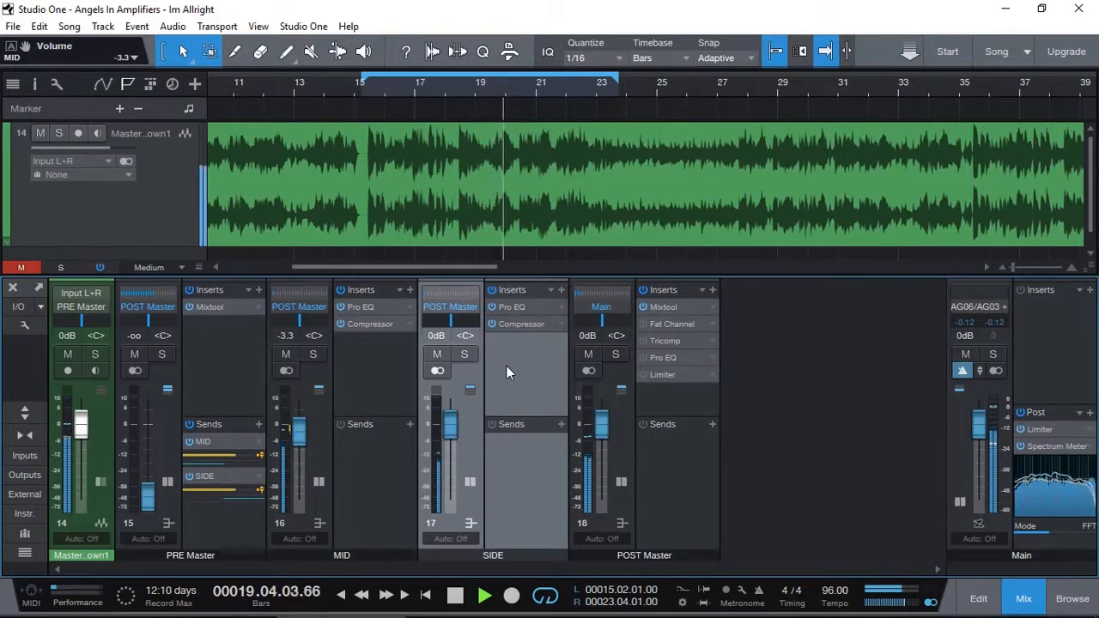
{"action": "key", "text": "space"}
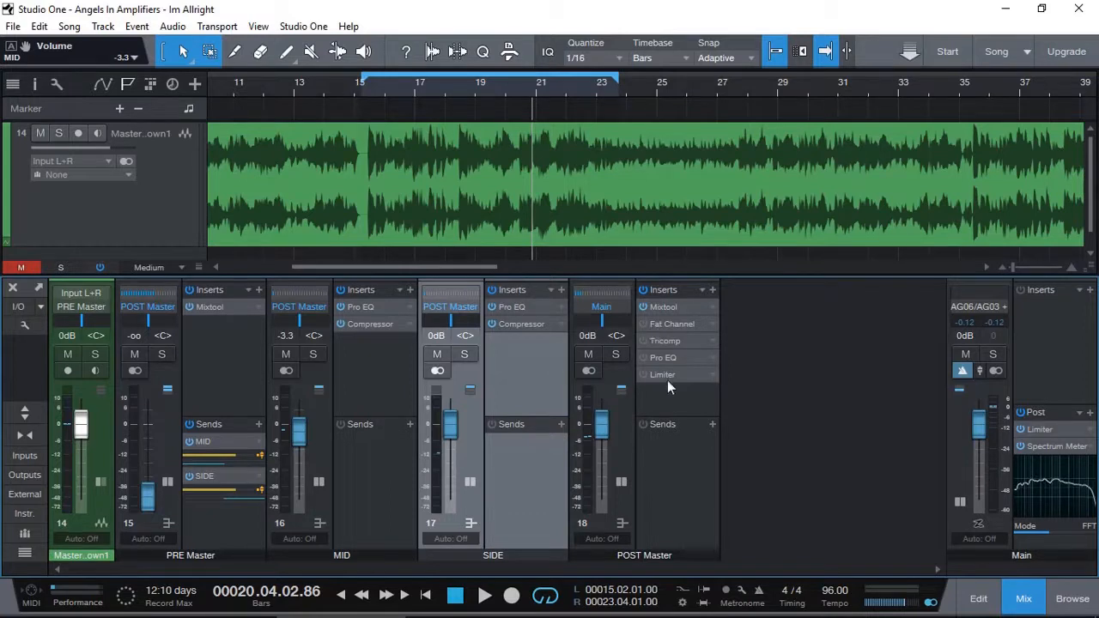
Open the Fat Channel and Tricomp inserts on the POST Master bus and switch both on.
{"action": "left_click", "coordinate": [675, 459]}
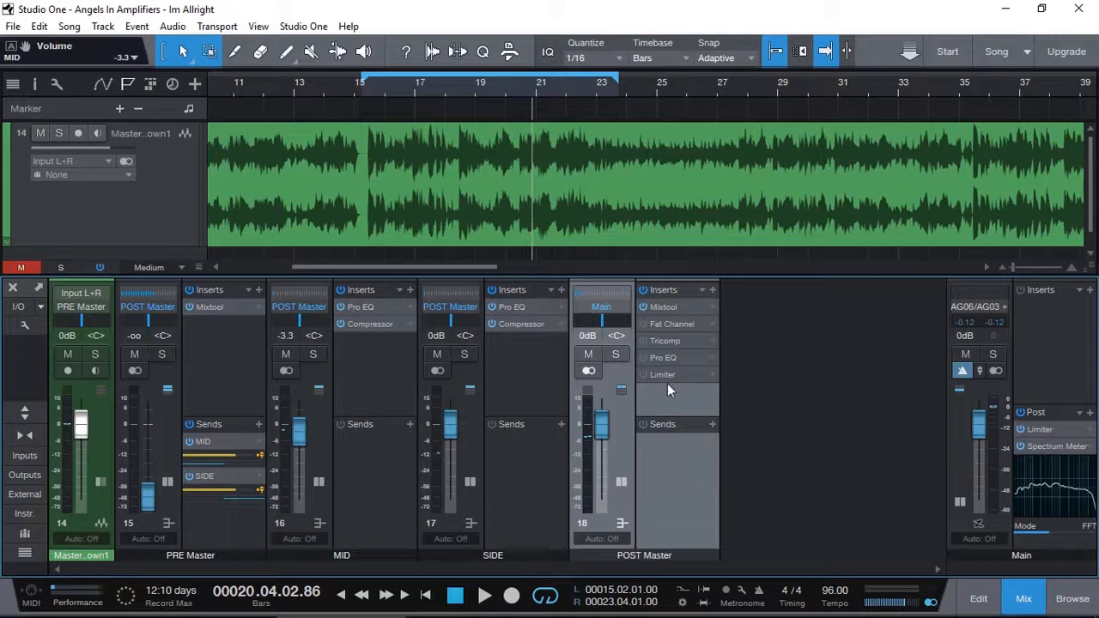
{"action": "left_click", "coordinate": [663, 323]}
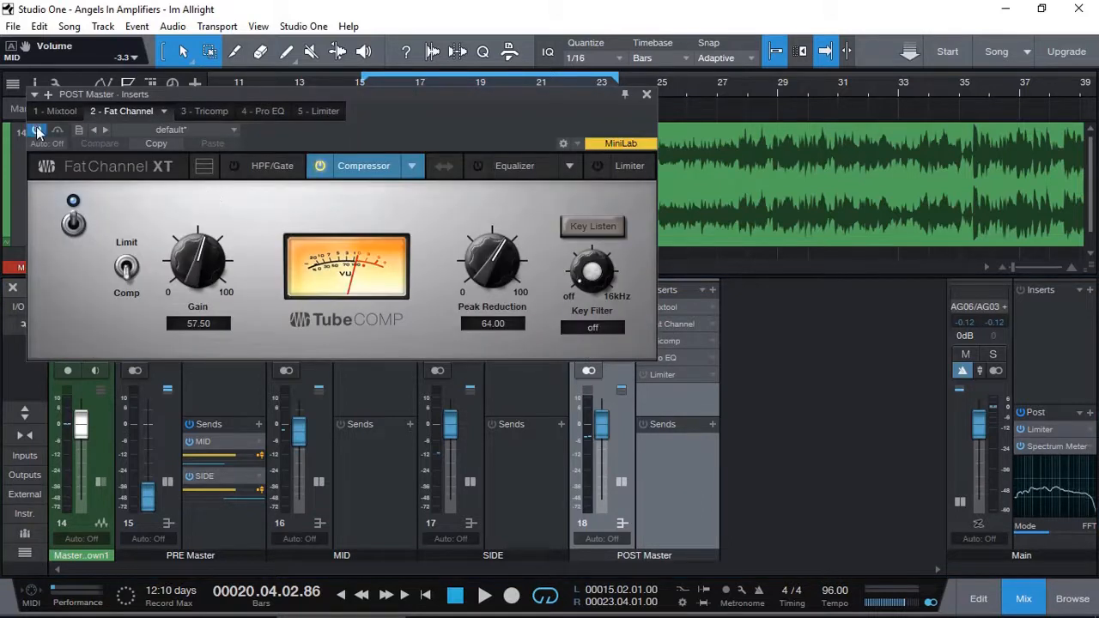
{"action": "left_click", "coordinate": [206, 110]}
{"action": "left_click", "coordinate": [35, 129]}
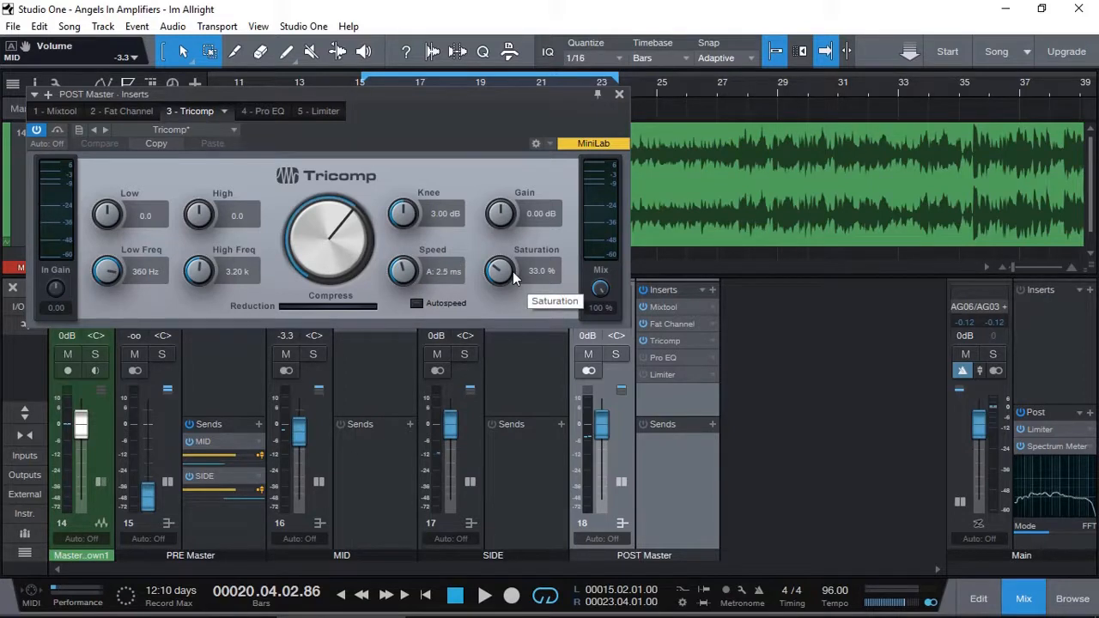
Switch on the Pro EQ and the Limiter in the POST Master inserts.
{"action": "left_click", "coordinate": [262, 111]}
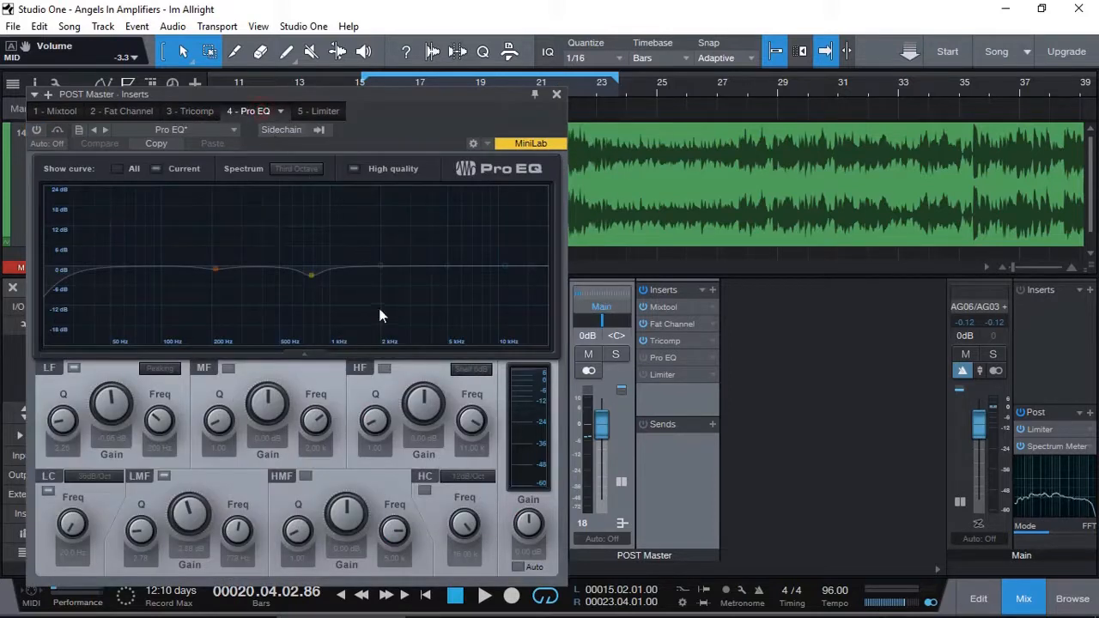
{"action": "left_click", "coordinate": [37, 130]}
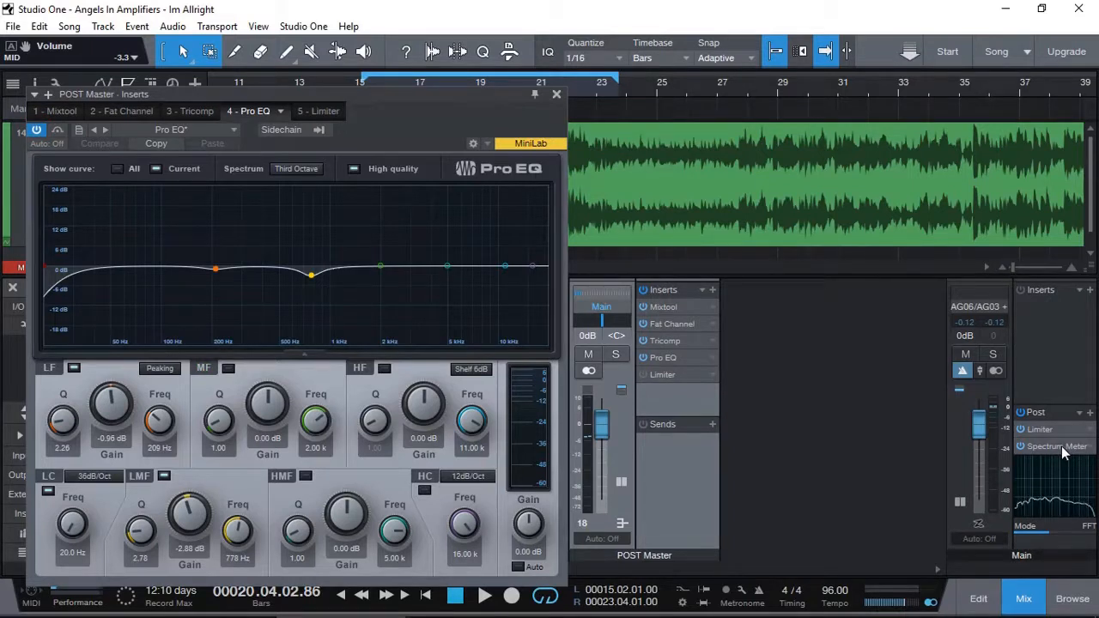
{"action": "left_click", "coordinate": [322, 111]}
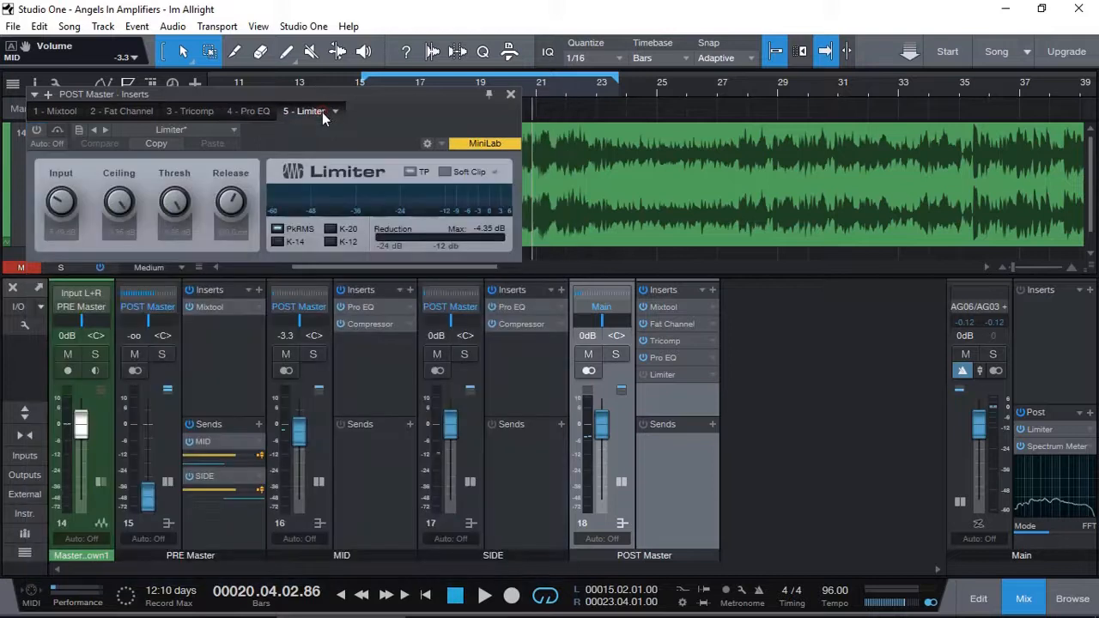
{"action": "left_click", "coordinate": [36, 131]}
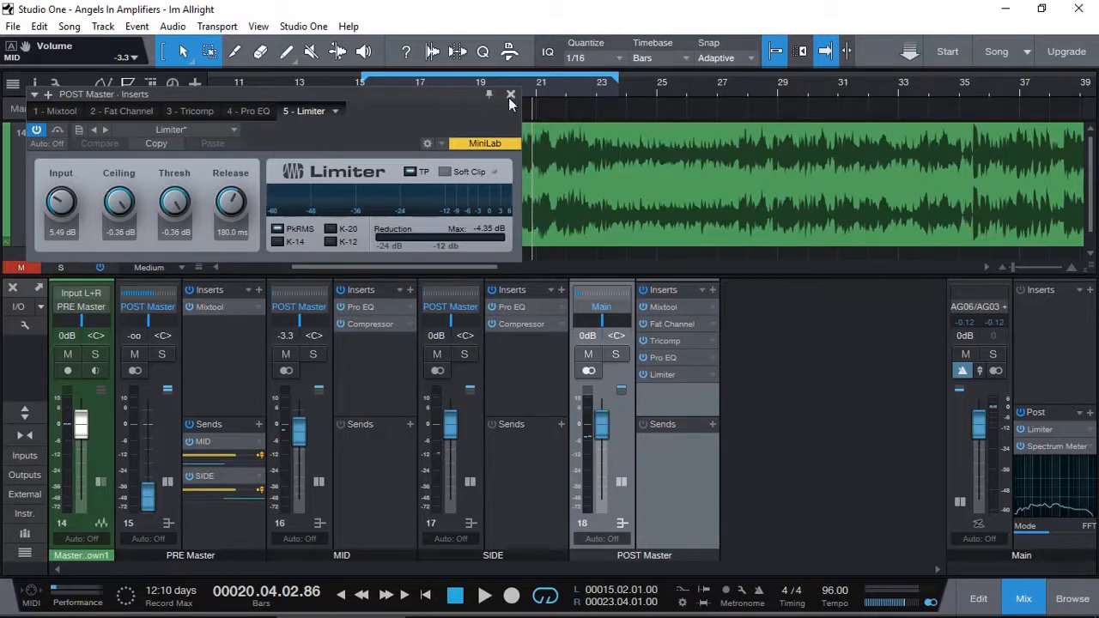
Play the loop with POST Master's Pro EQ beside Main's Spectrum Meter to compare the frequency balance, stop playback and close both windows.
{"action": "key", "text": "space"}
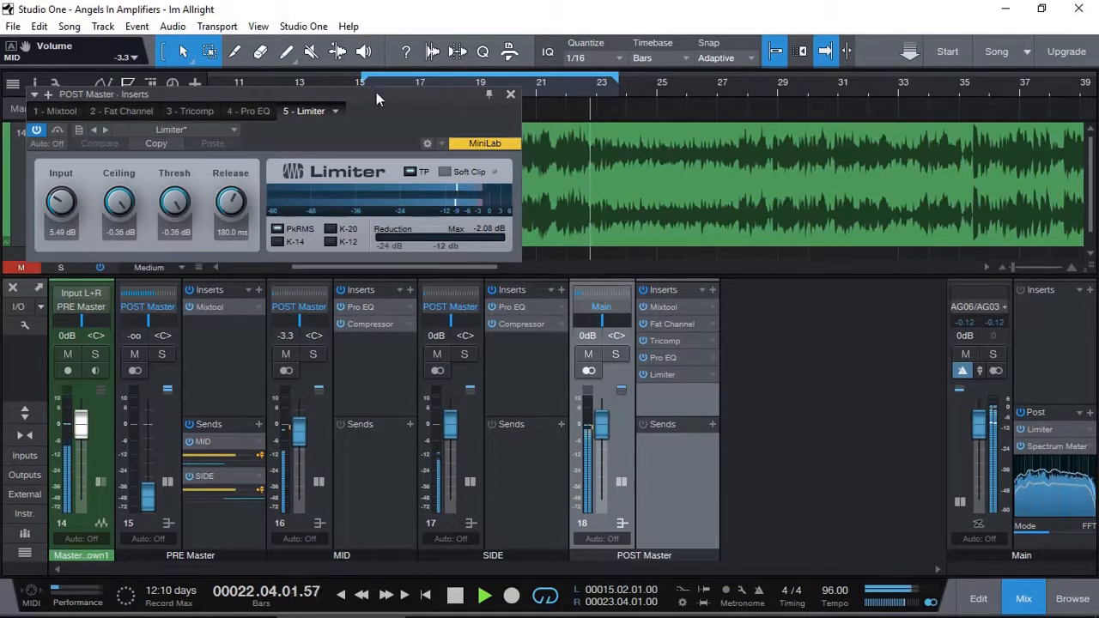
{"action": "left_click", "coordinate": [260, 112]}
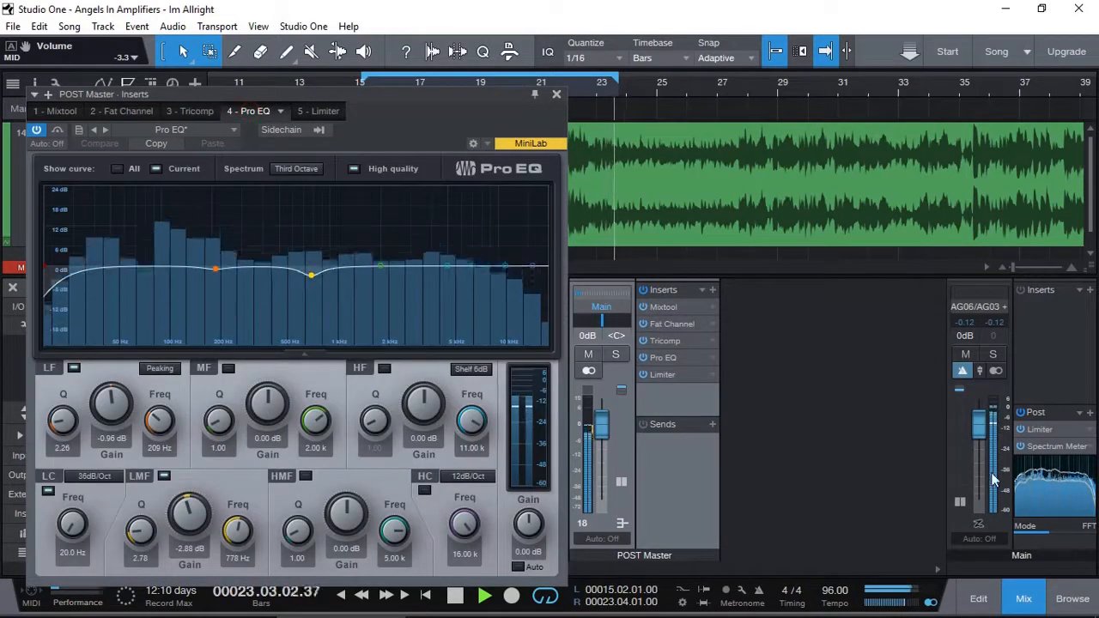
{"action": "left_click", "coordinate": [1053, 446]}
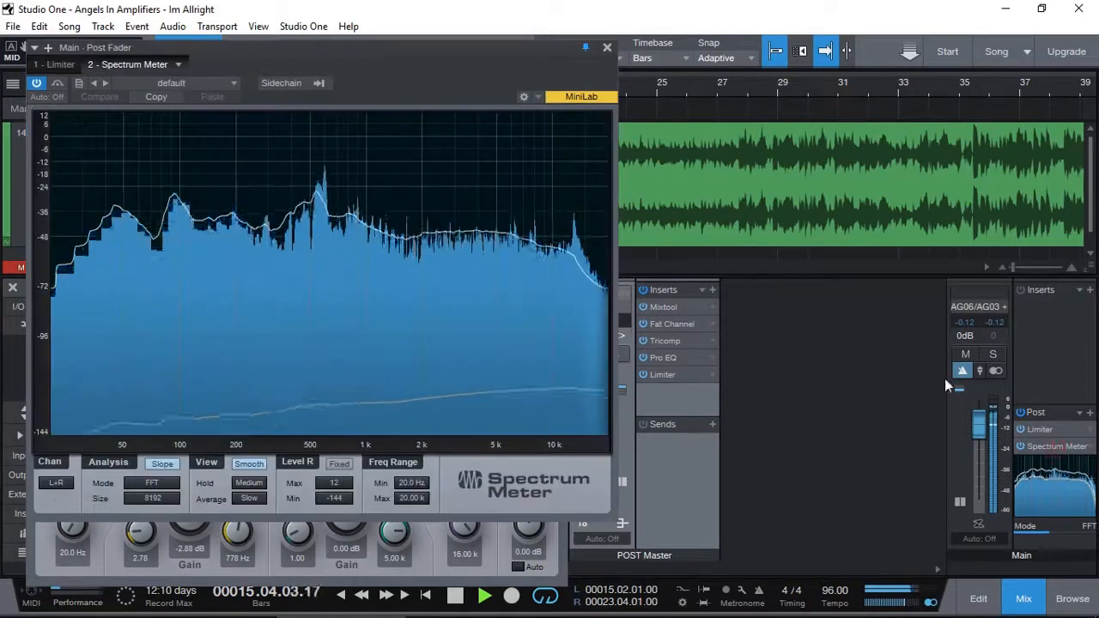
{"action": "left_click_drag", "start_coordinate": [447, 50], "coordinate": [879, 64]}
{"action": "left_click", "coordinate": [393, 92]}
{"action": "left_click_drag", "start_coordinate": [385, 88], "coordinate": [397, 71]}
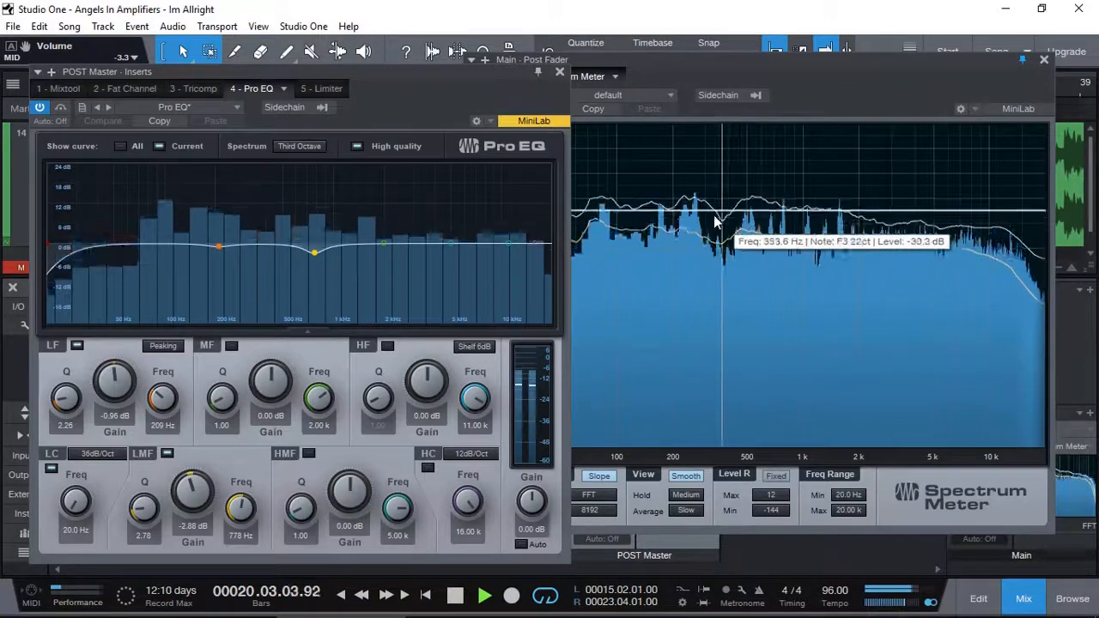
{"action": "key", "text": "space"}
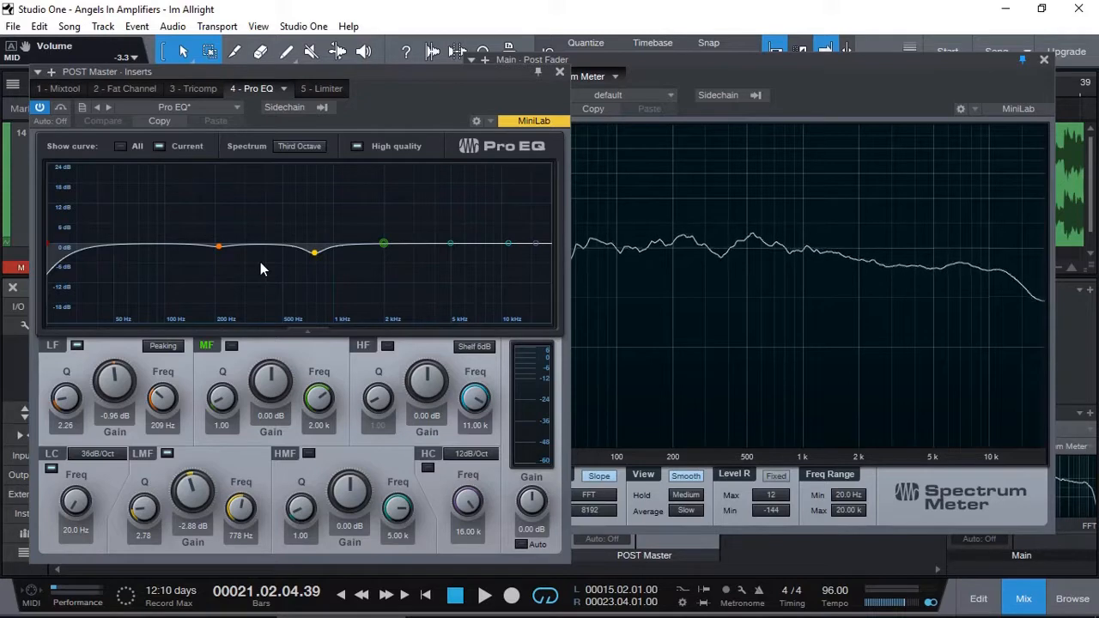
{"action": "left_click", "coordinate": [314, 255]}
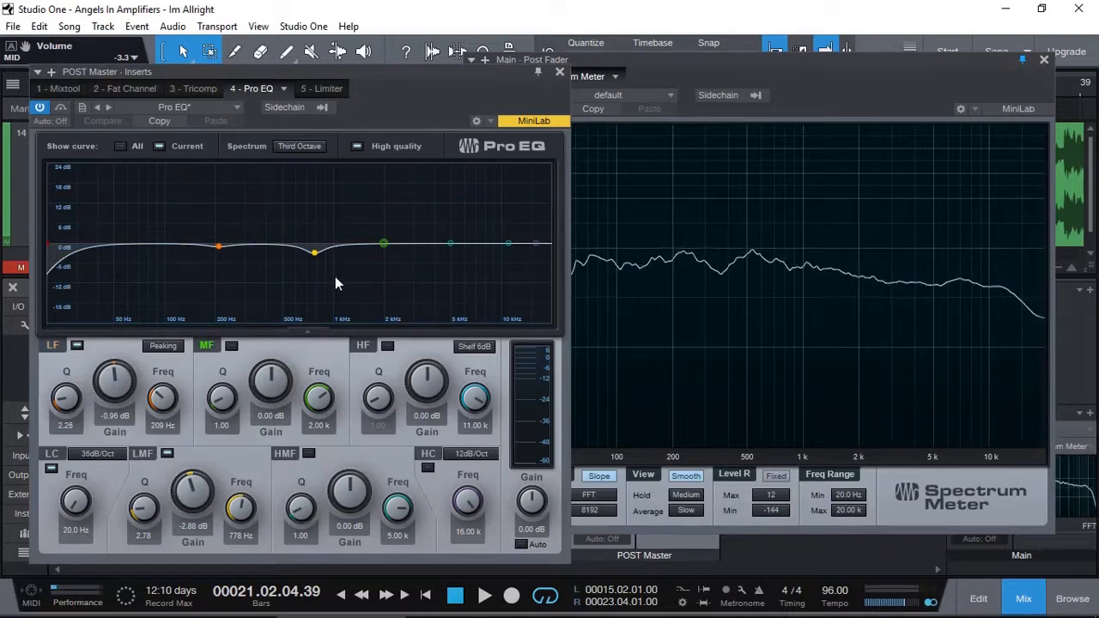
{"action": "left_click", "coordinate": [559, 72]}
{"action": "left_click", "coordinate": [1044, 59]}
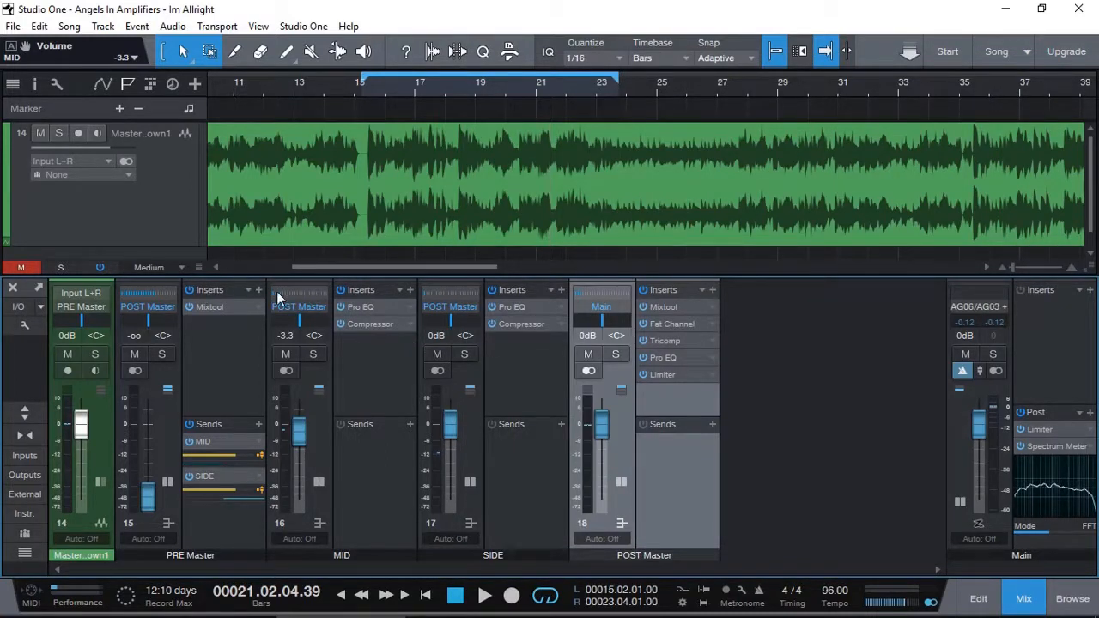
Bypass the inserts on MID and SIDE and all POST Master inserts except Mixtool, and audition the unprocessed loop.
{"action": "left_click", "coordinate": [341, 290]}
{"action": "left_click", "coordinate": [492, 290]}
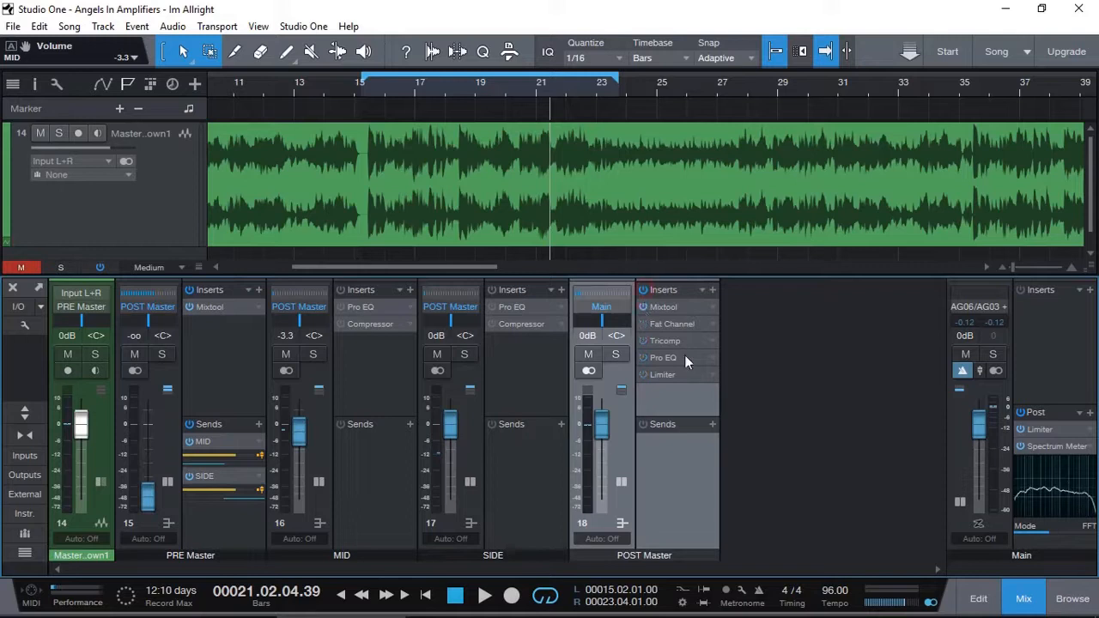
{"action": "key", "text": "space"}
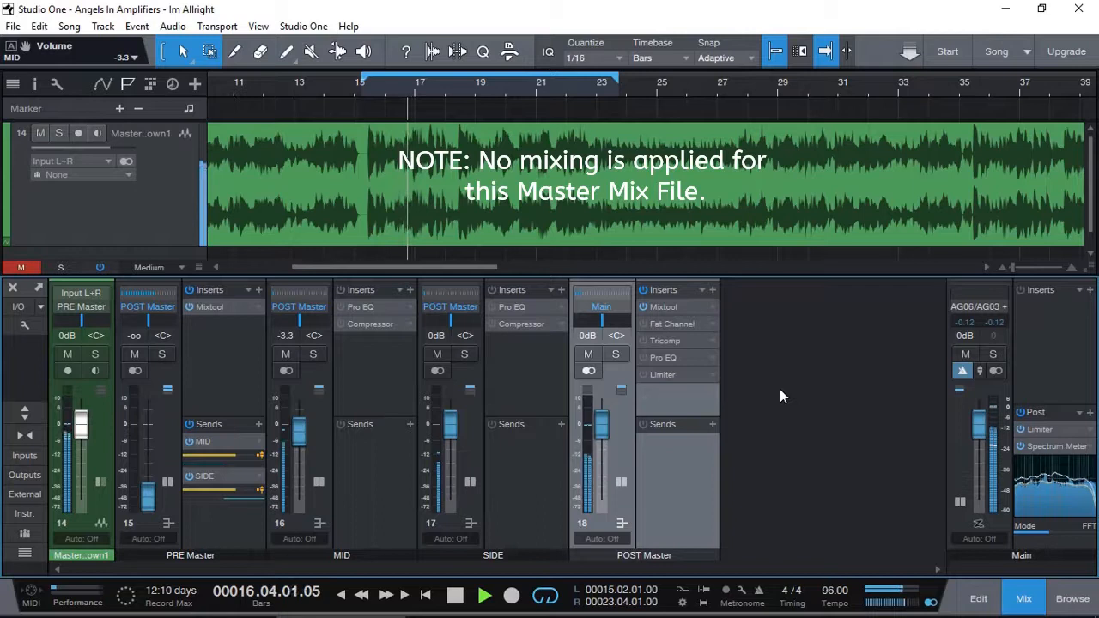
{"action": "key", "text": "space"}
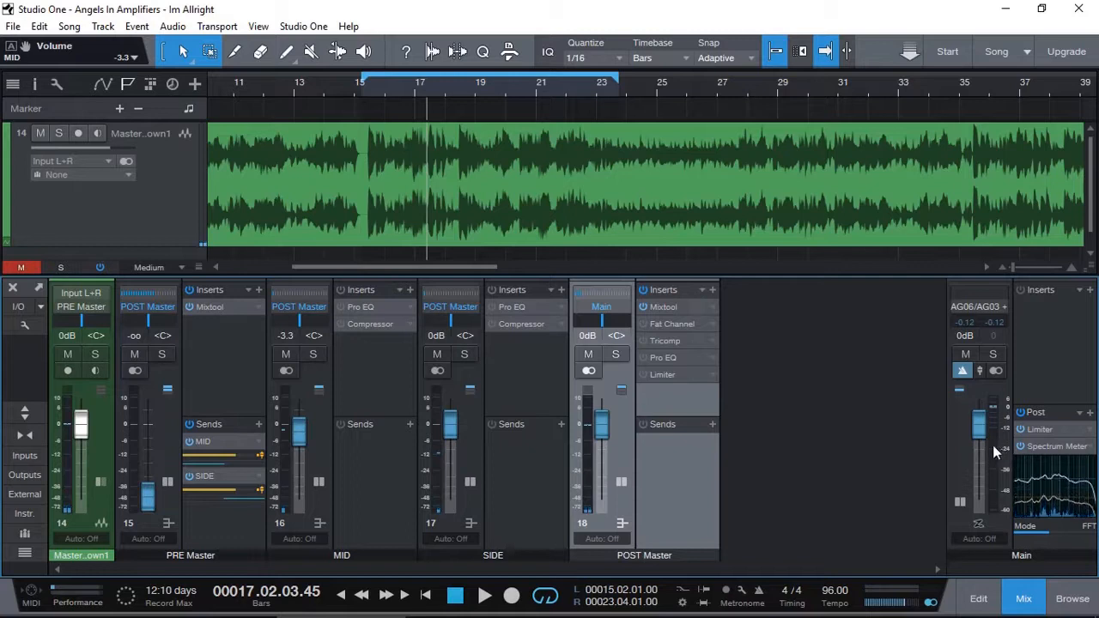
Reactivate the MID, SIDE and POST Master inserts, play the processed loop from its start and check the Main output's Limiter.
{"action": "mouse_move", "coordinate": [990, 452]}
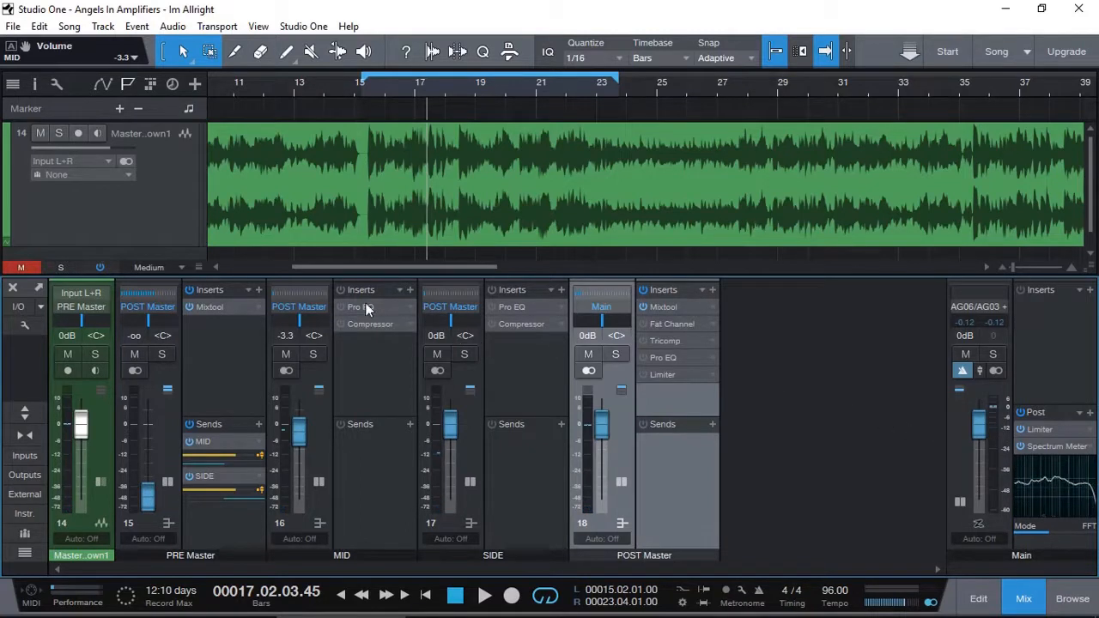
{"action": "left_click", "coordinate": [492, 290]}
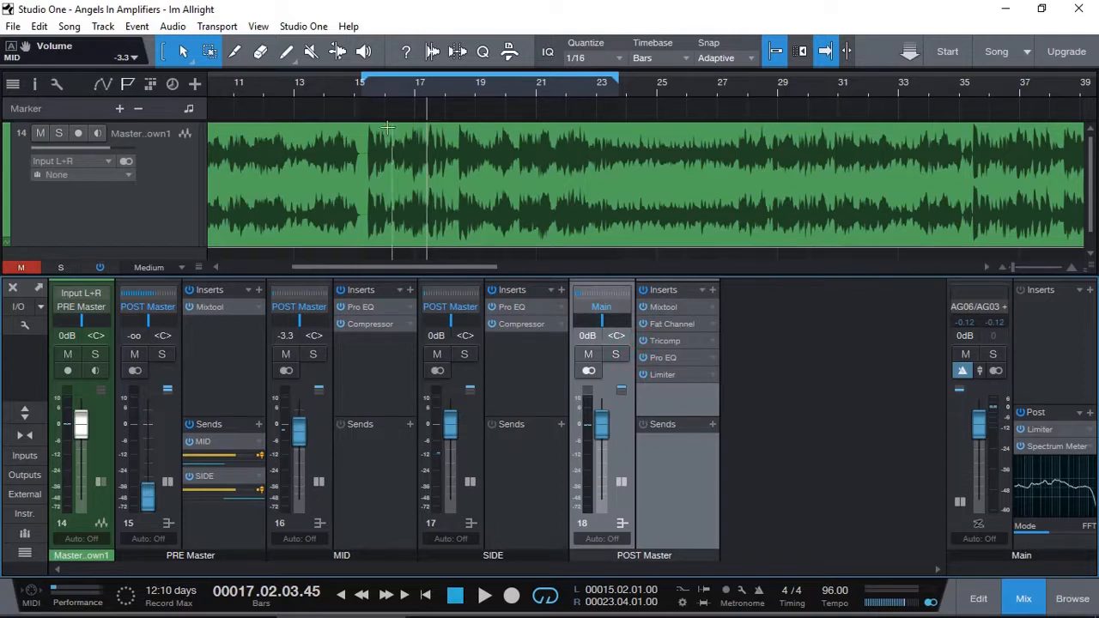
{"action": "left_click", "coordinate": [362, 93]}
{"action": "key", "text": "space"}
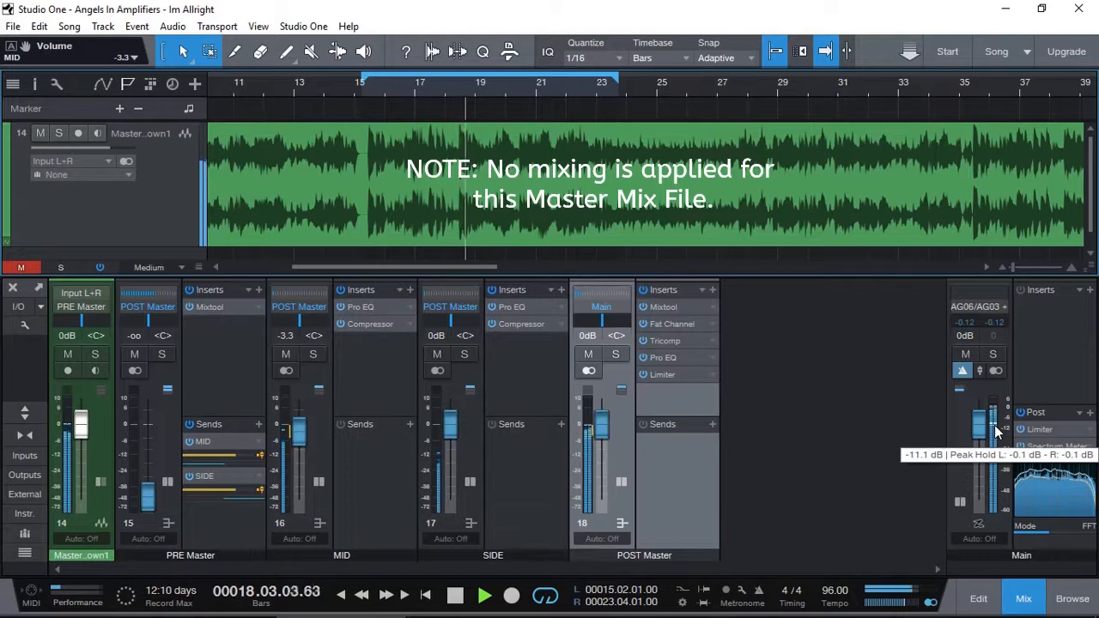
{"action": "double_click", "coordinate": [1046, 430]}
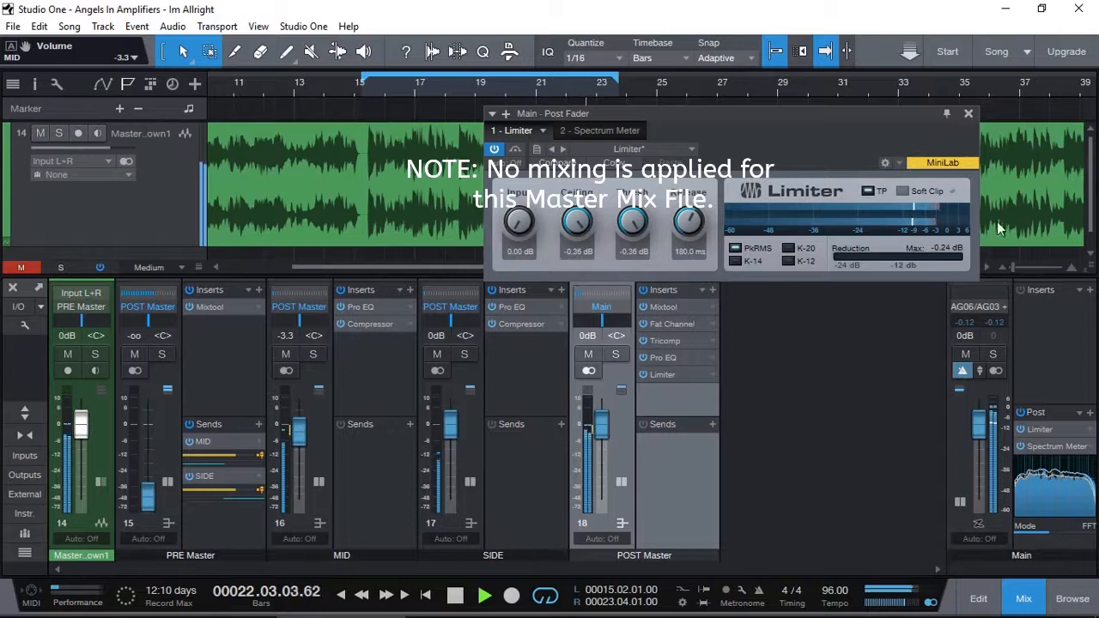
{"action": "left_click", "coordinate": [969, 114]}
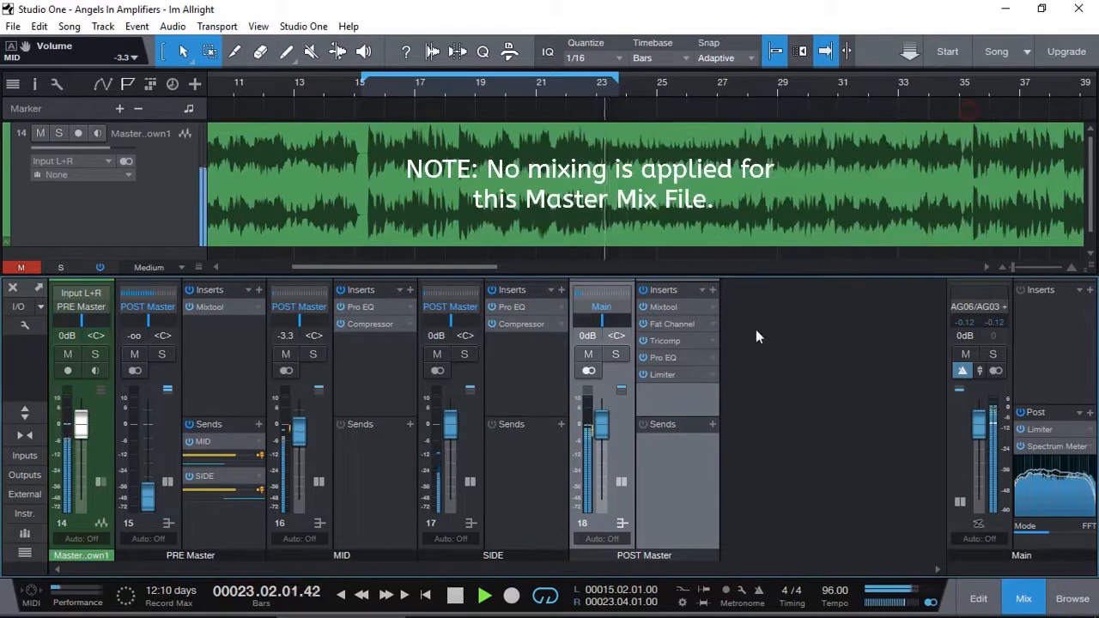
Reset the POST Master Limiter's maximum reduction reading, set its input to 4.68 dB and replay the loop from its start.
{"action": "left_click", "coordinate": [662, 374]}
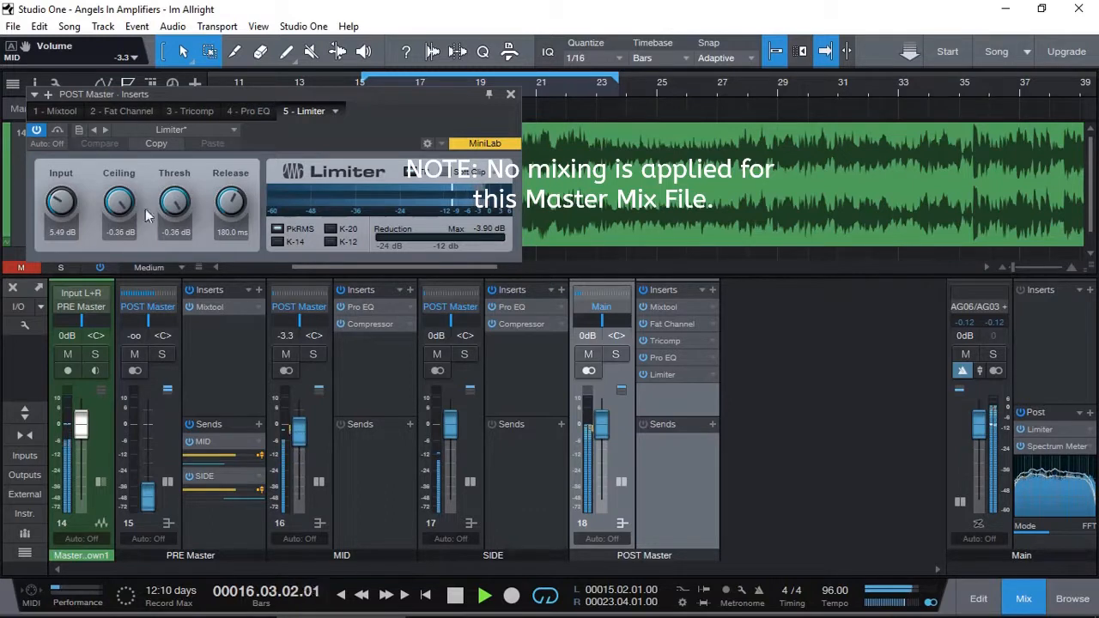
{"action": "left_click", "coordinate": [478, 230]}
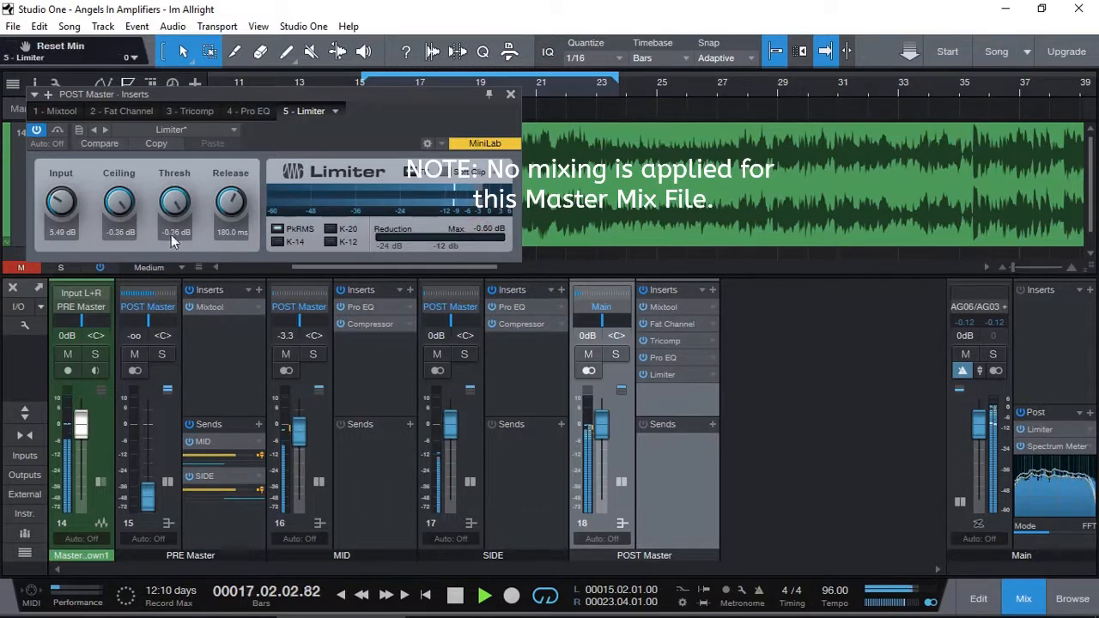
{"action": "left_click_drag", "start_coordinate": [56, 206], "coordinate": [52, 211]}
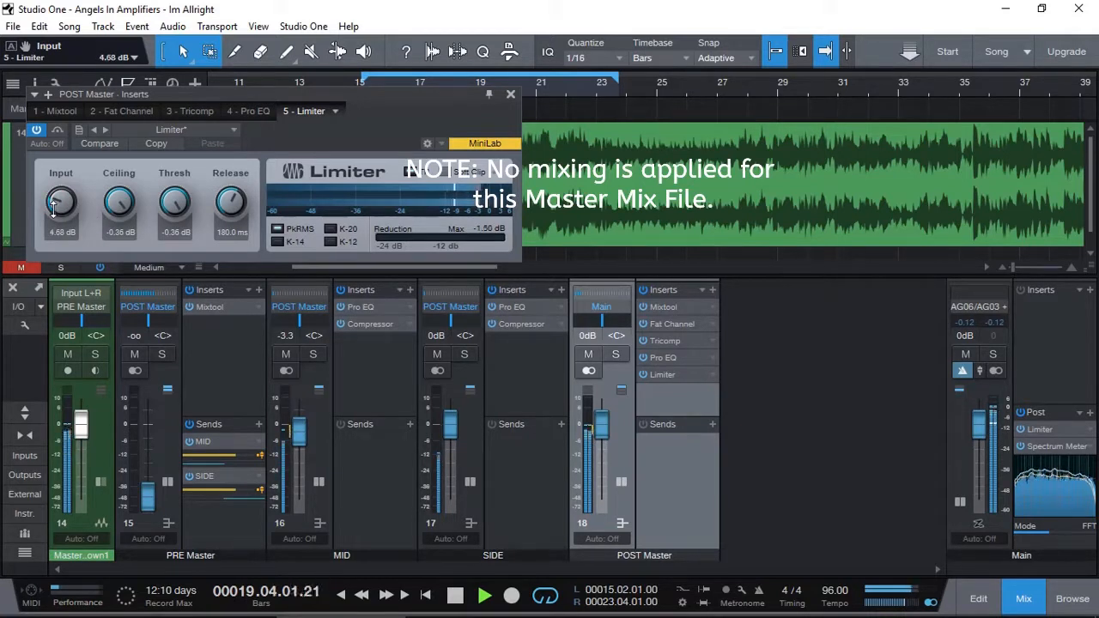
{"action": "key", "text": "space"}
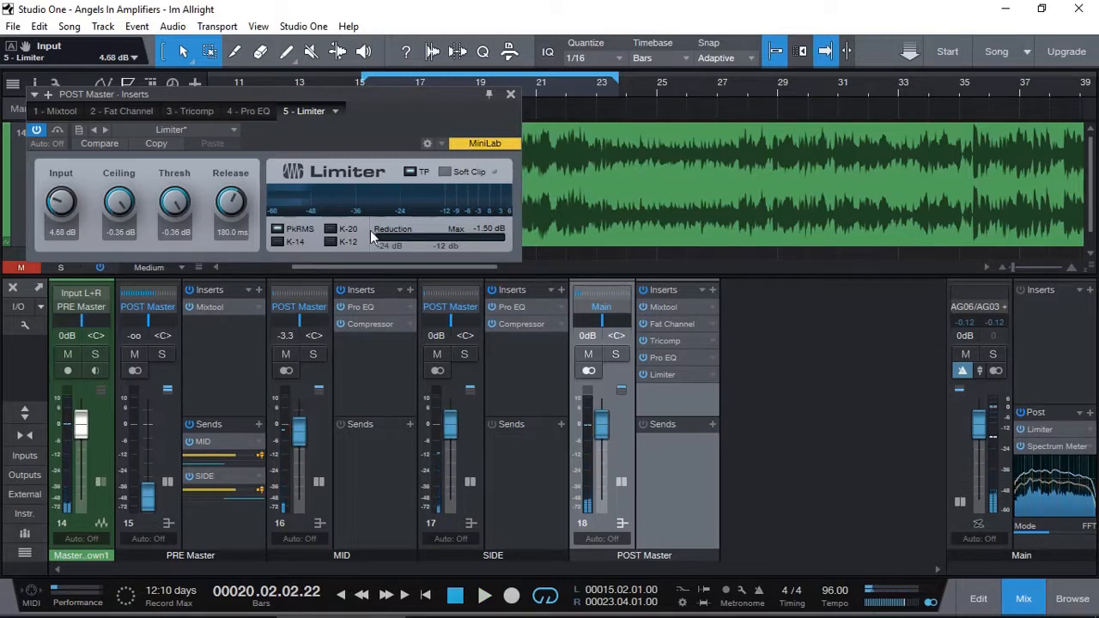
{"action": "mouse_move", "coordinate": [445, 208]}
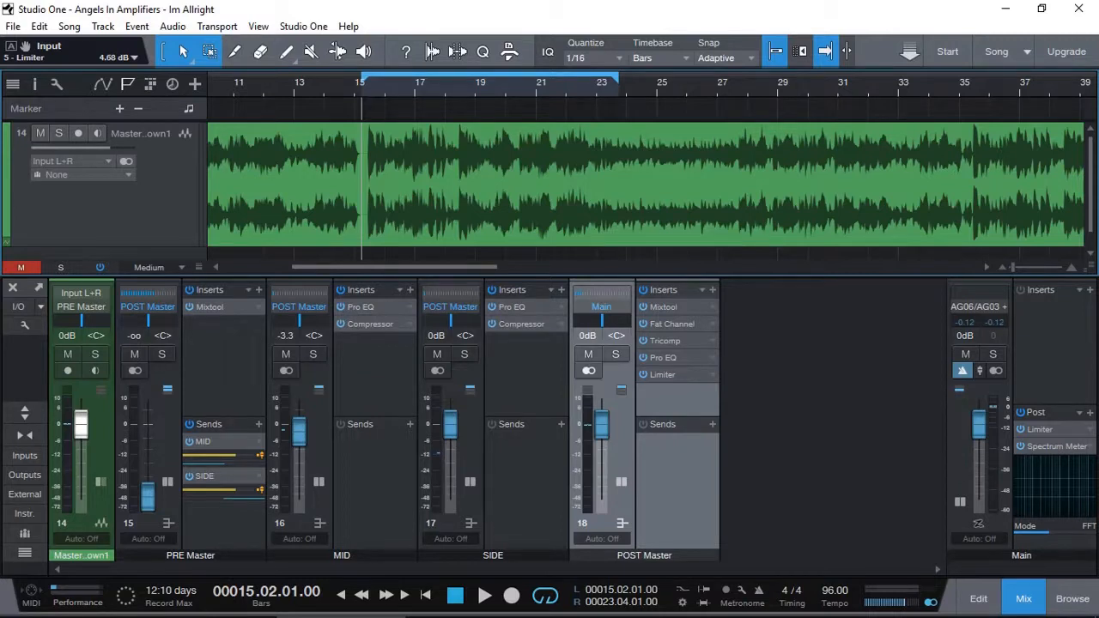
{"action": "key", "text": "space"}
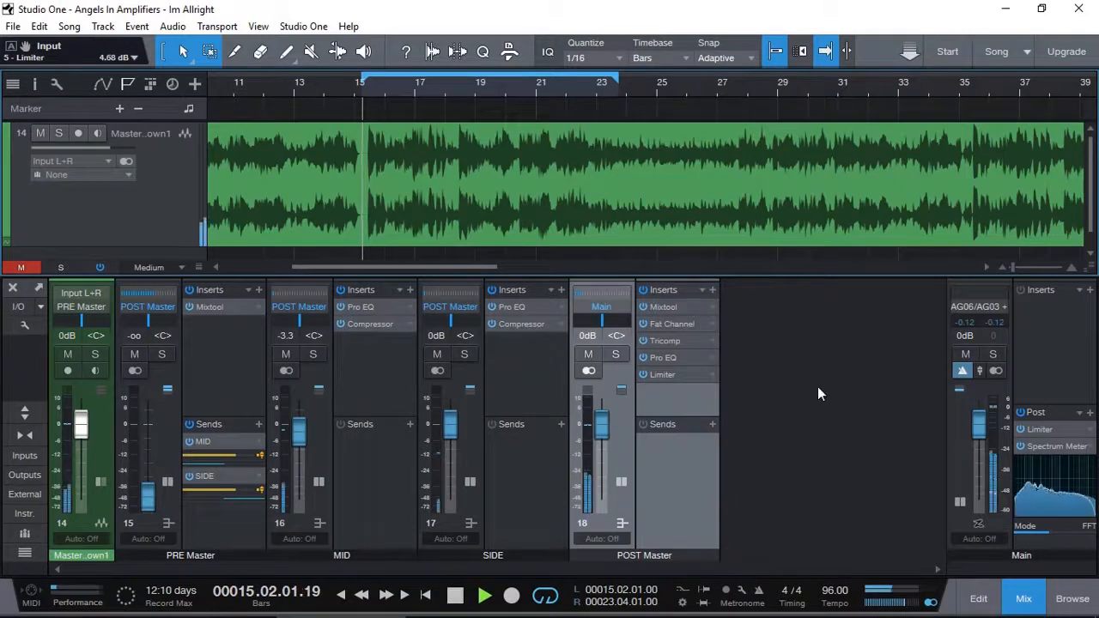